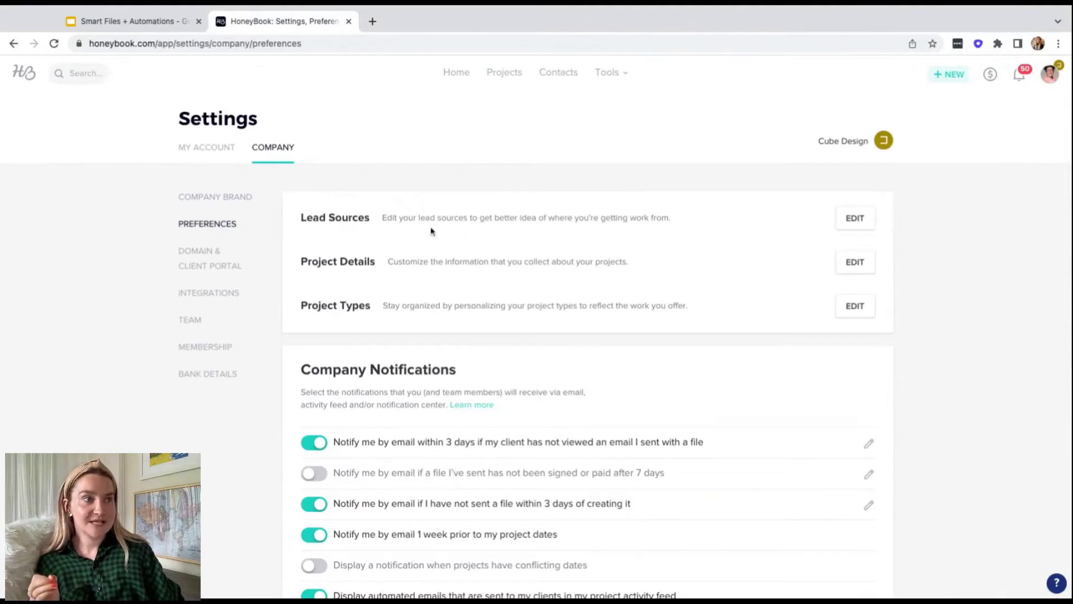
Review the company's list of project types in the company preferences and close it without changes.
triple_click(300, 308)
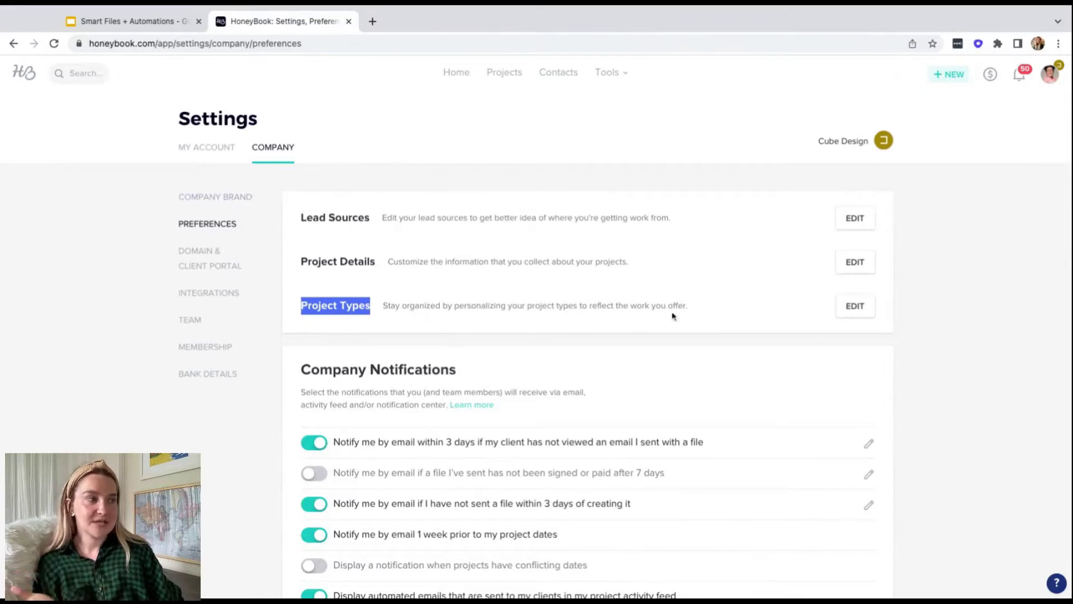
left_click(851, 314)
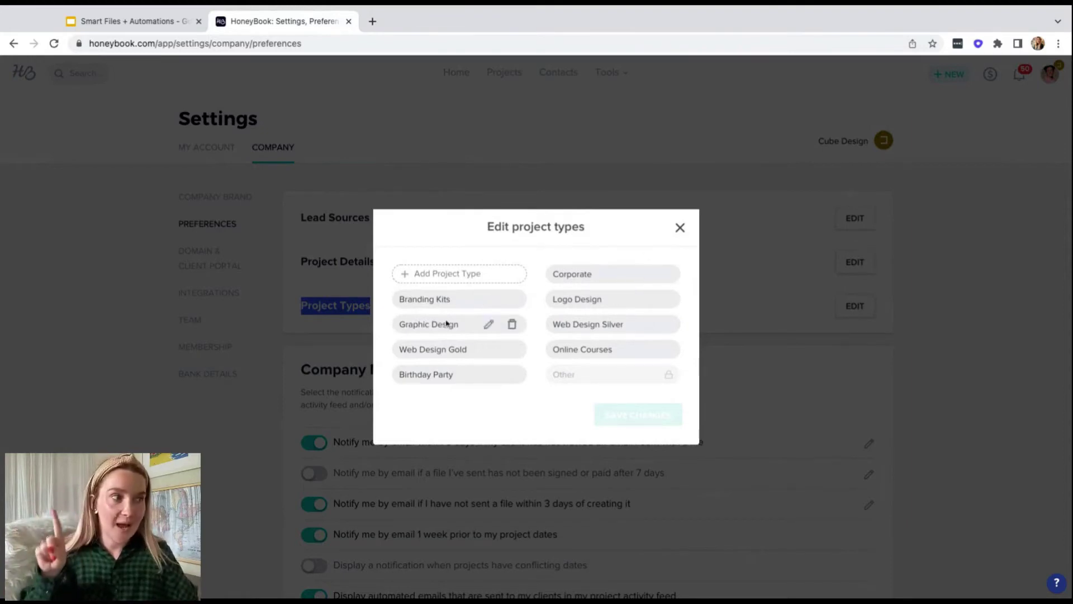
mouse_move(472, 307)
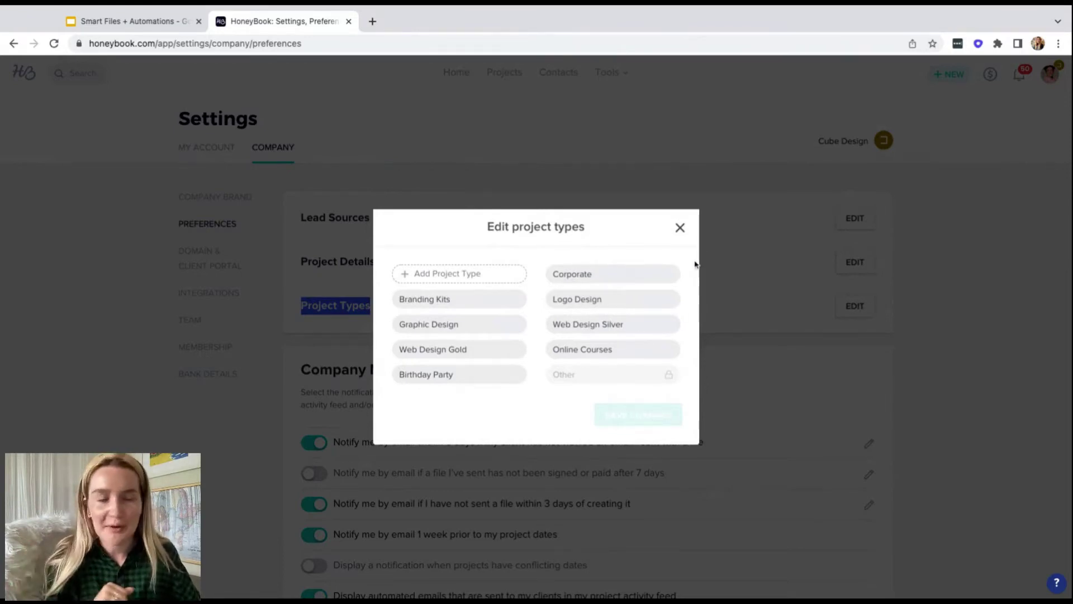
left_click(678, 231)
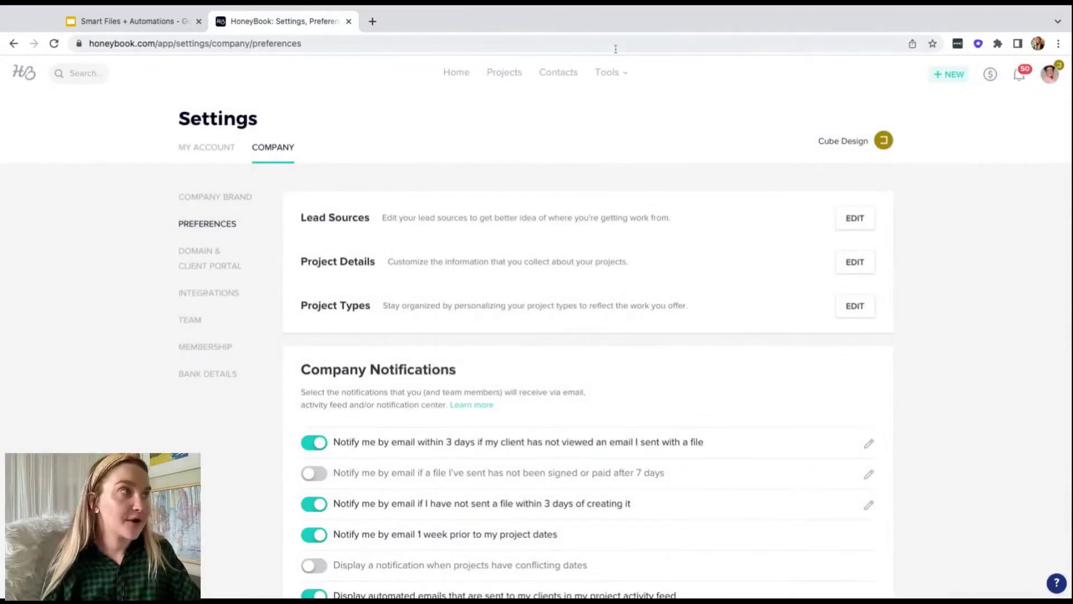
Open the Default Contact Form for editing and review its fields down to the project questions.
left_click(609, 73)
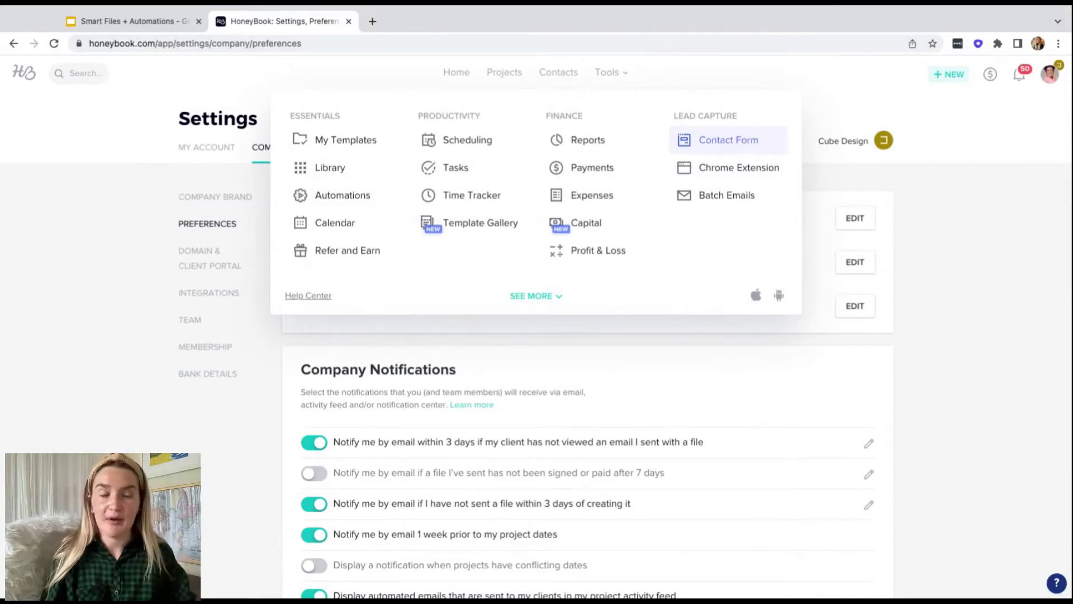
left_click(728, 140)
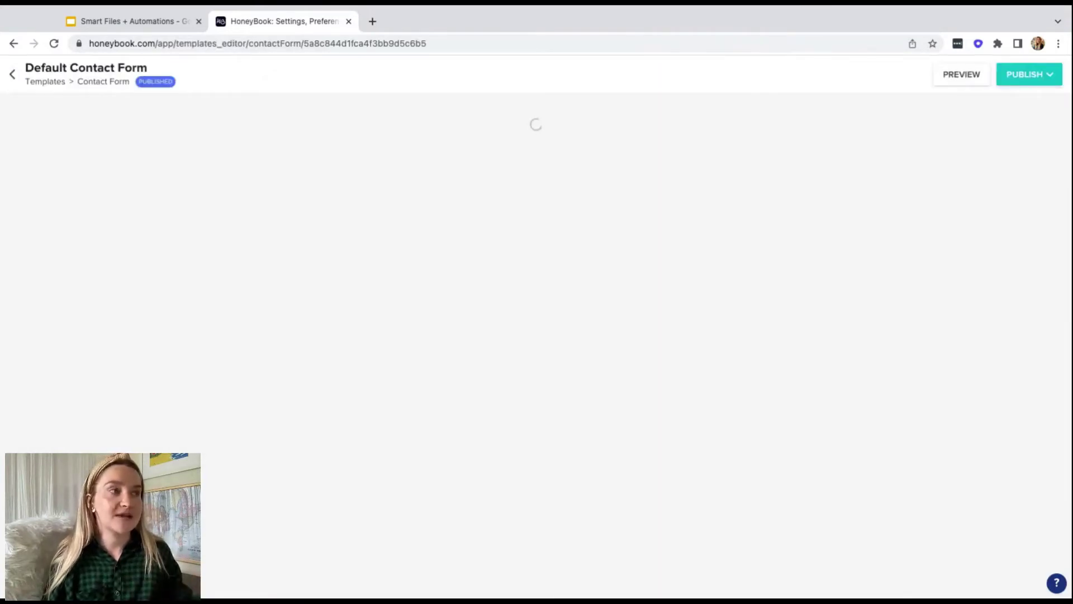
scroll(653, 286, "down", 2)
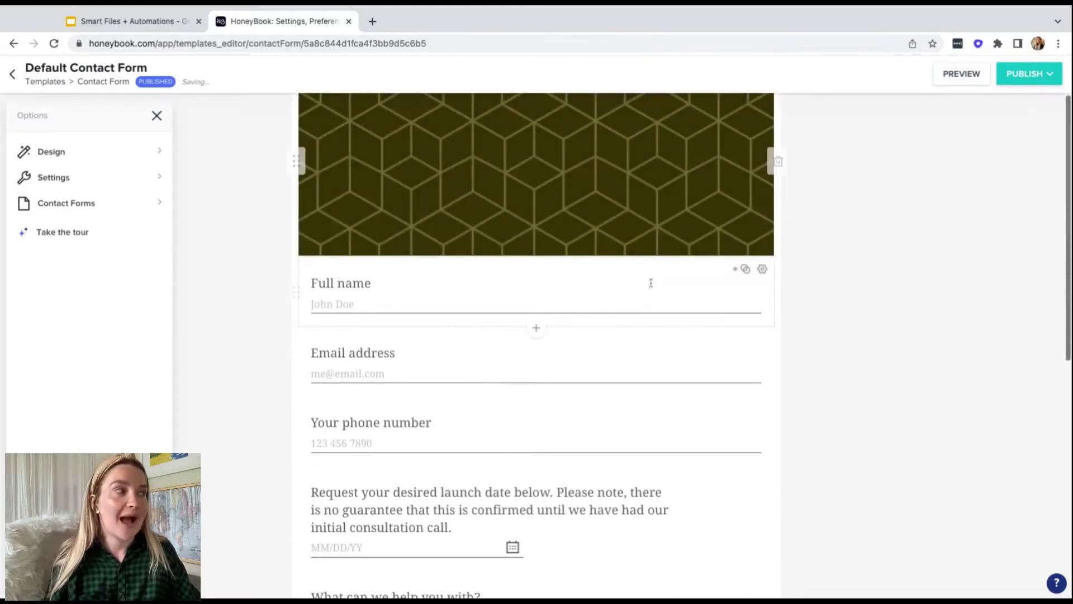
scroll(650, 283, "down", 4)
mouse_move(746, 233)
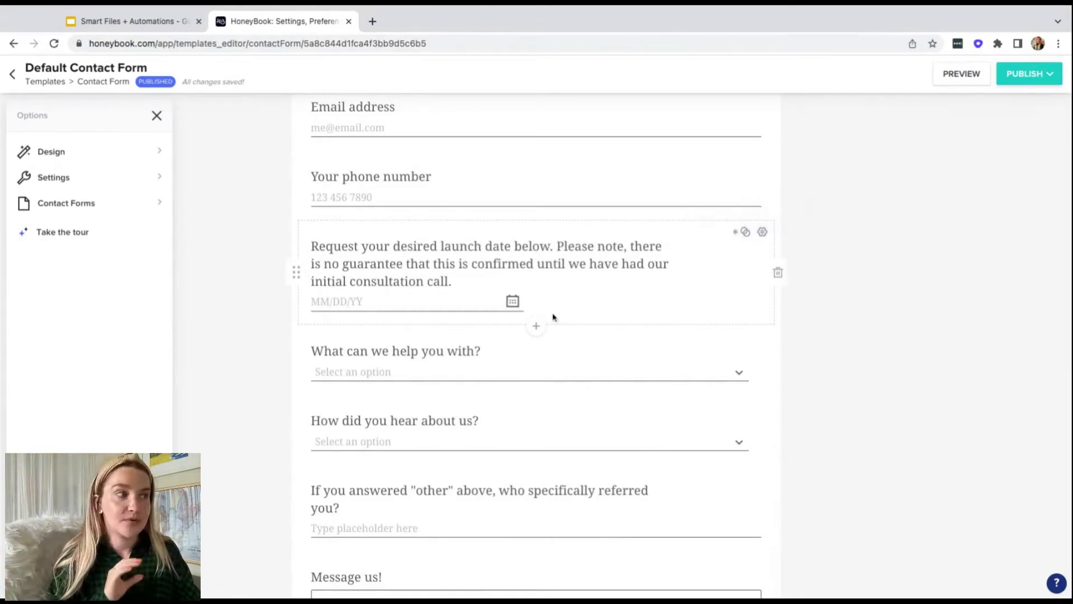
Check the suggested question blocks available below the launch date question, including Project Type, without adding one.
left_click(536, 327)
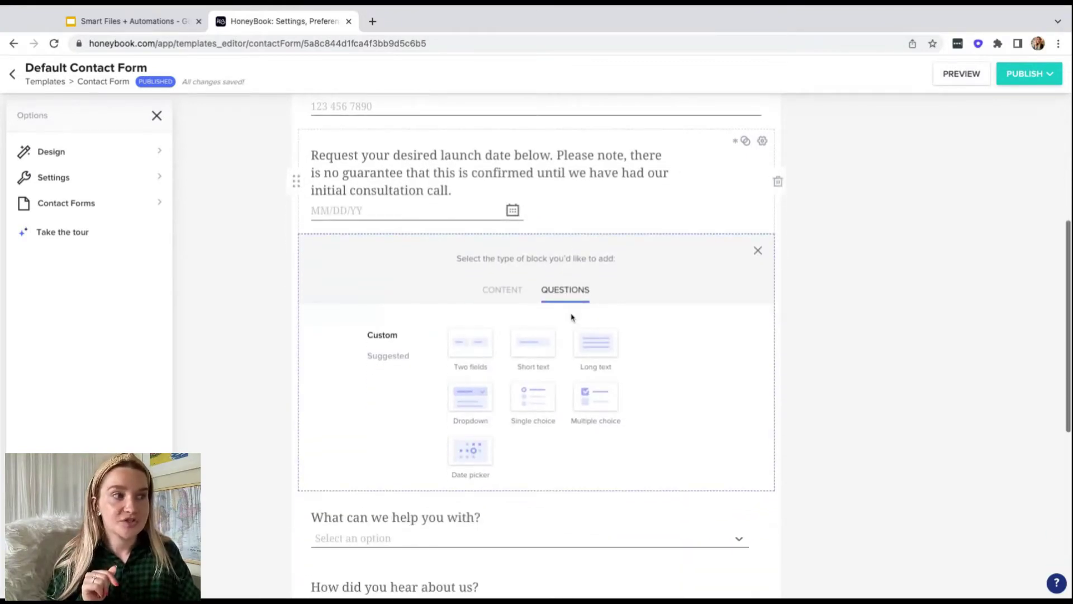
left_click(395, 316)
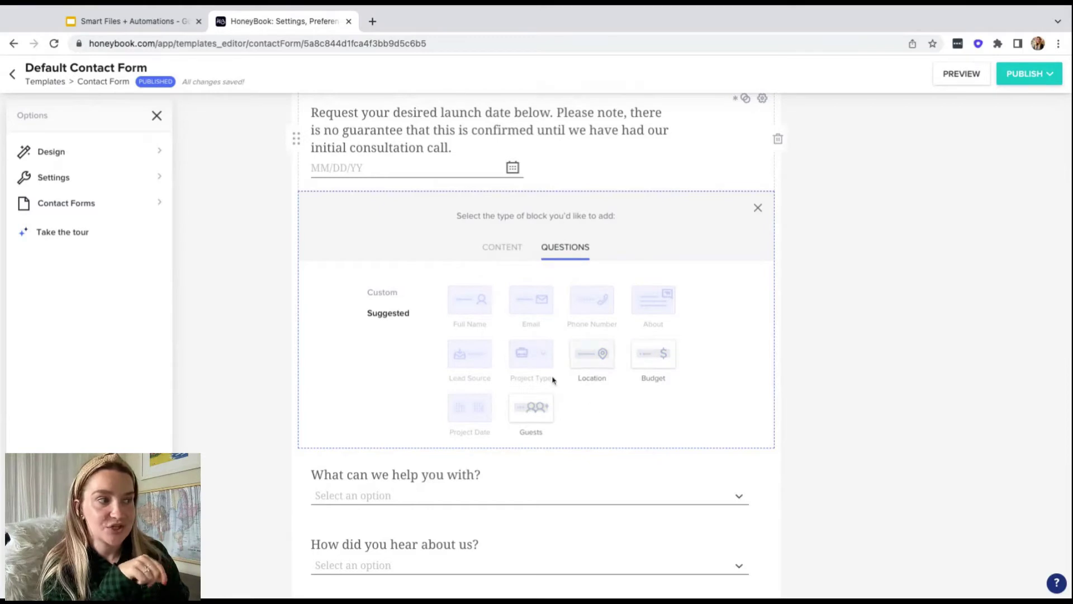
mouse_move(532, 353)
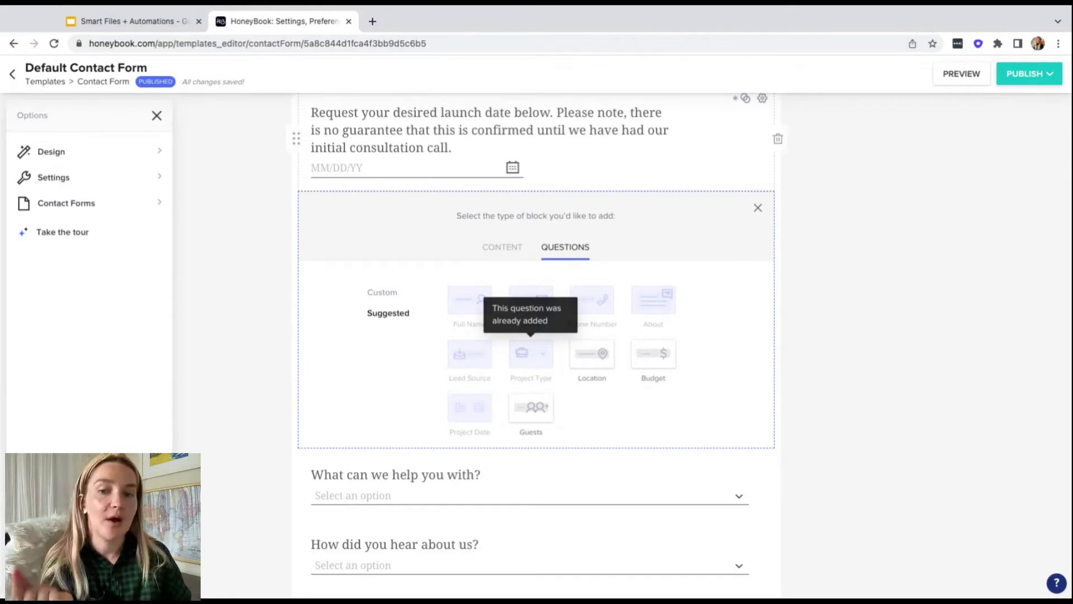
left_click(758, 208)
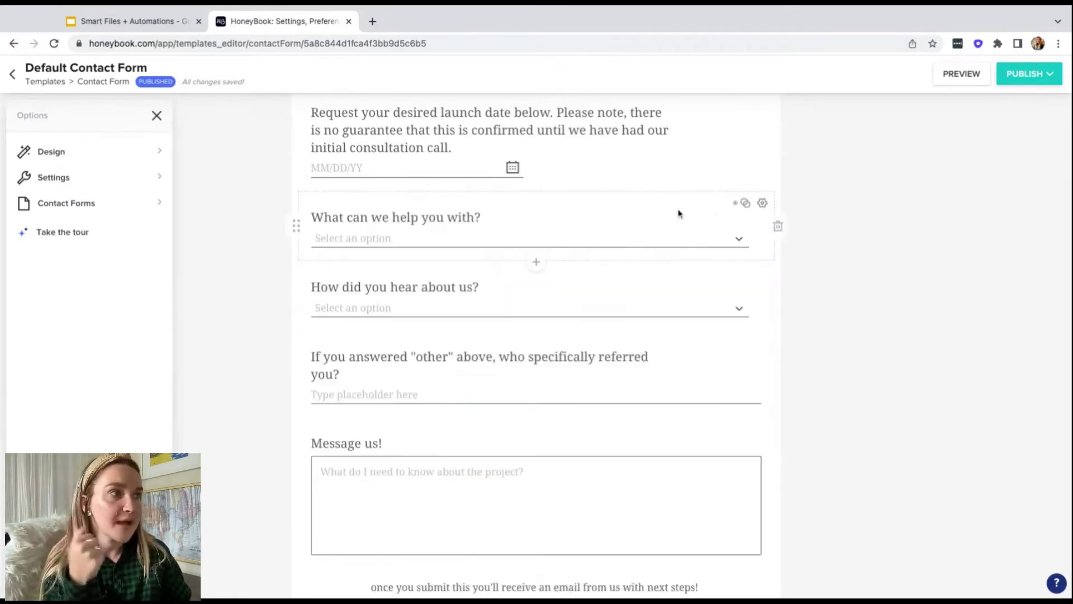
Inspect the "What can we help you with?" question's linked field and look through its answer options.
mouse_move(745, 205)
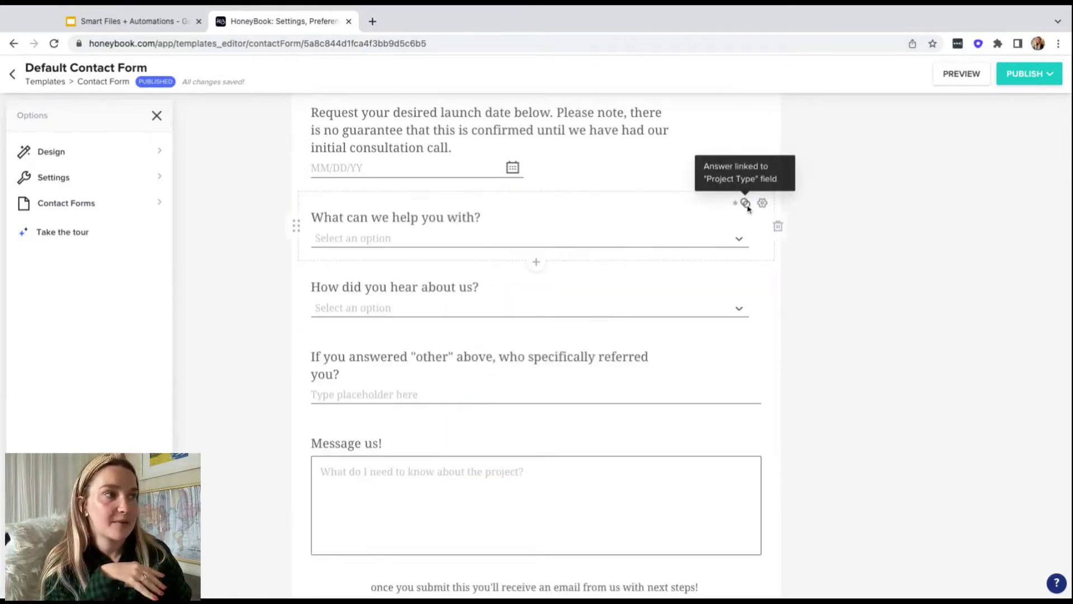
left_click(497, 221)
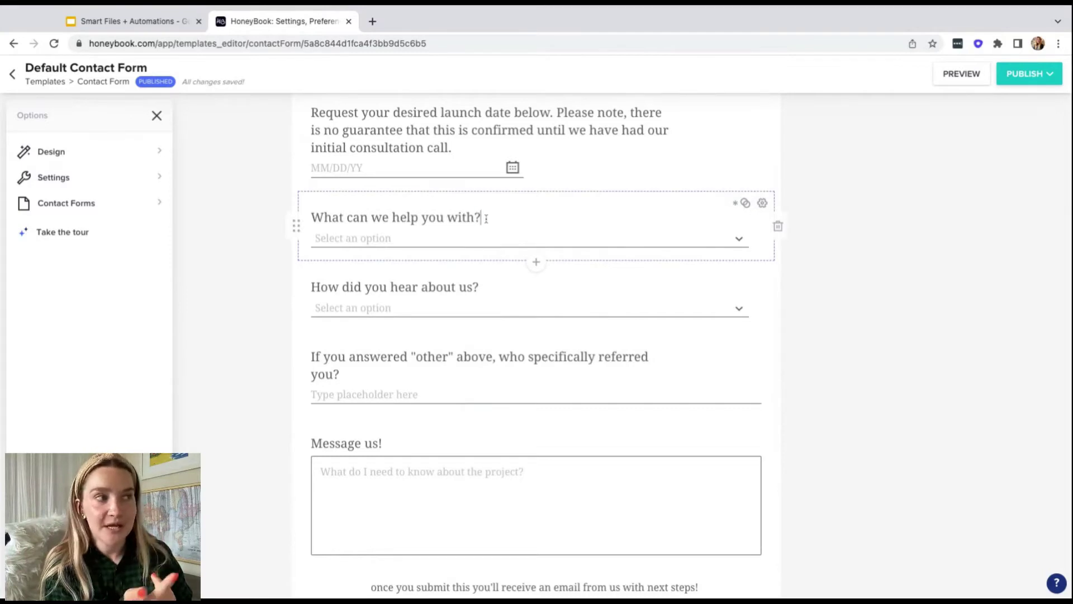
left_click_drag(486, 219, 312, 219)
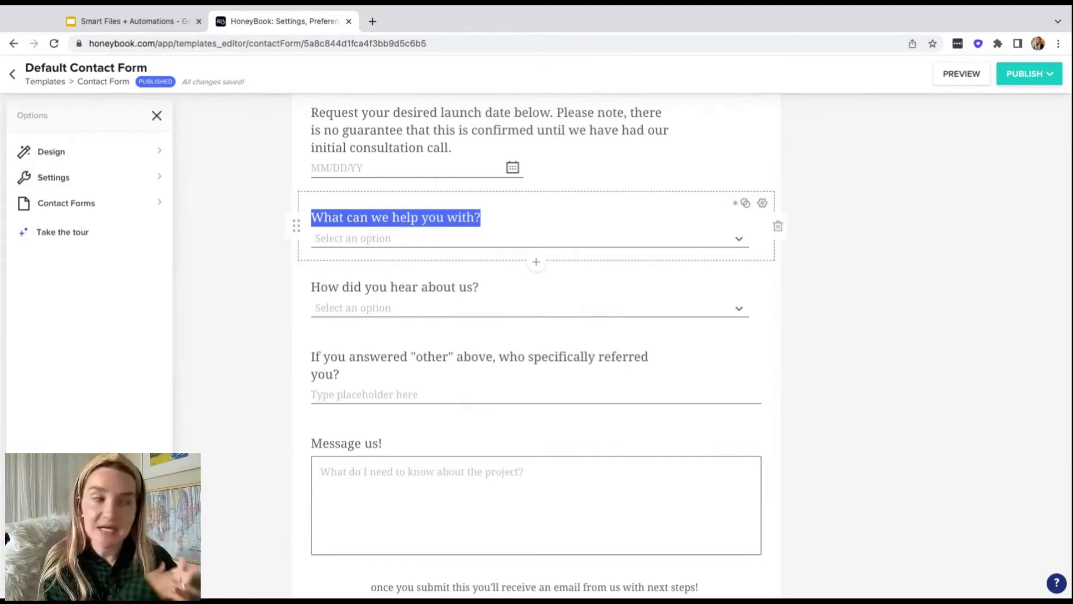
left_click(415, 239)
scroll(394, 263, "down", 5)
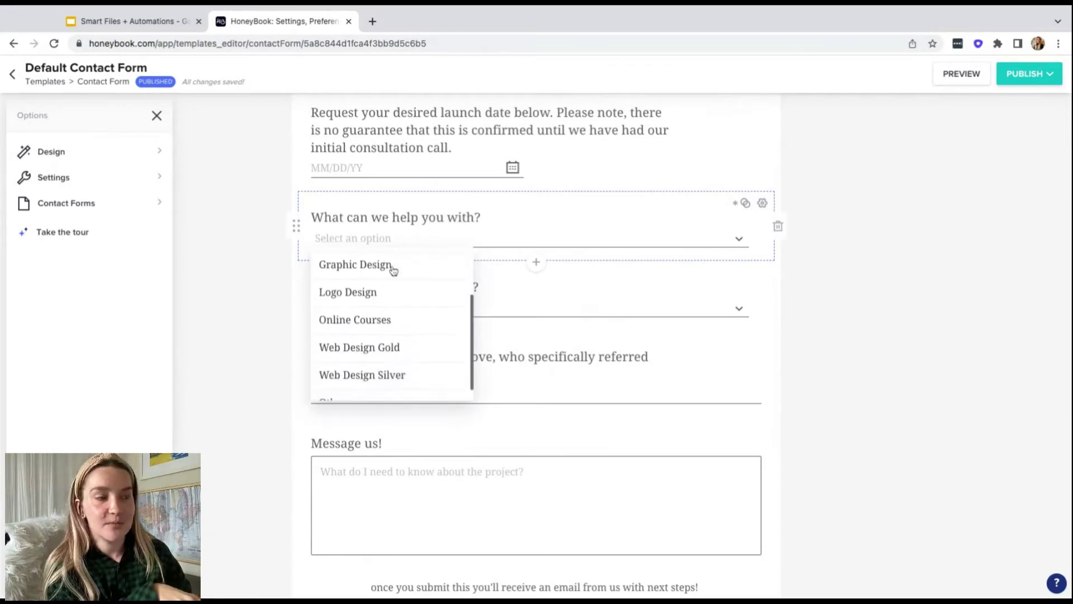
scroll(394, 300, "down", 2)
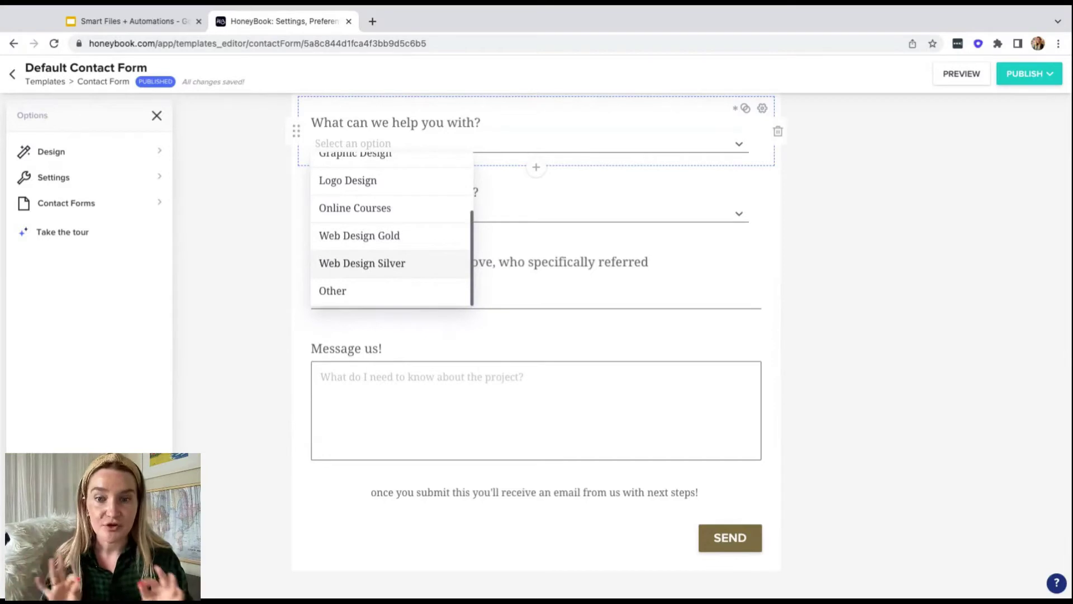
left_click(872, 267)
Delete the "What can we help you with?" question from the contact form.
scroll(834, 264, "up", 1)
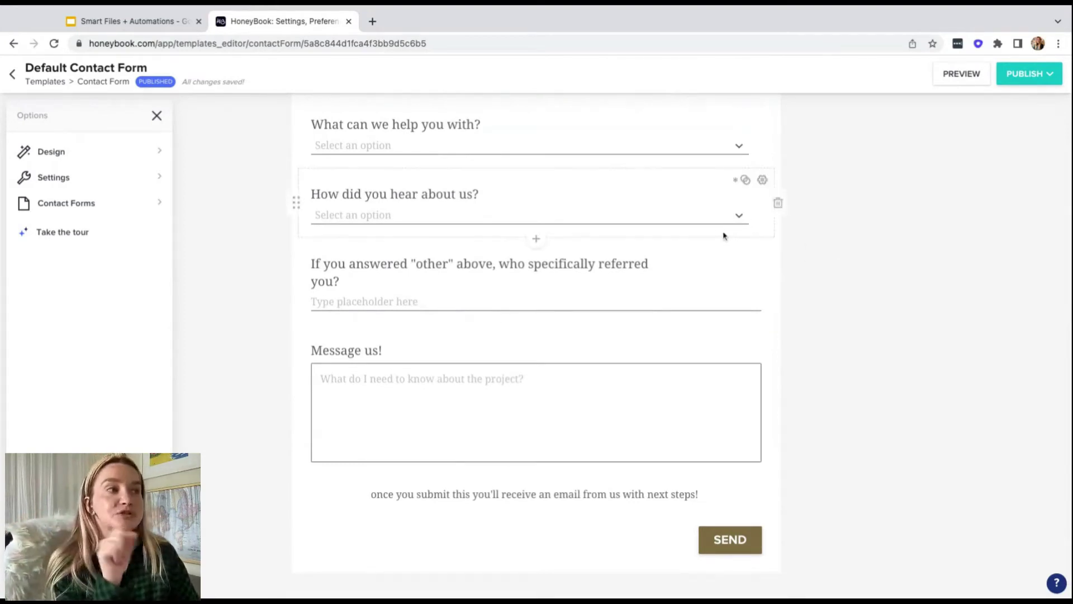
scroll(650, 220, "up", 2)
scroll(652, 220, "up", 1)
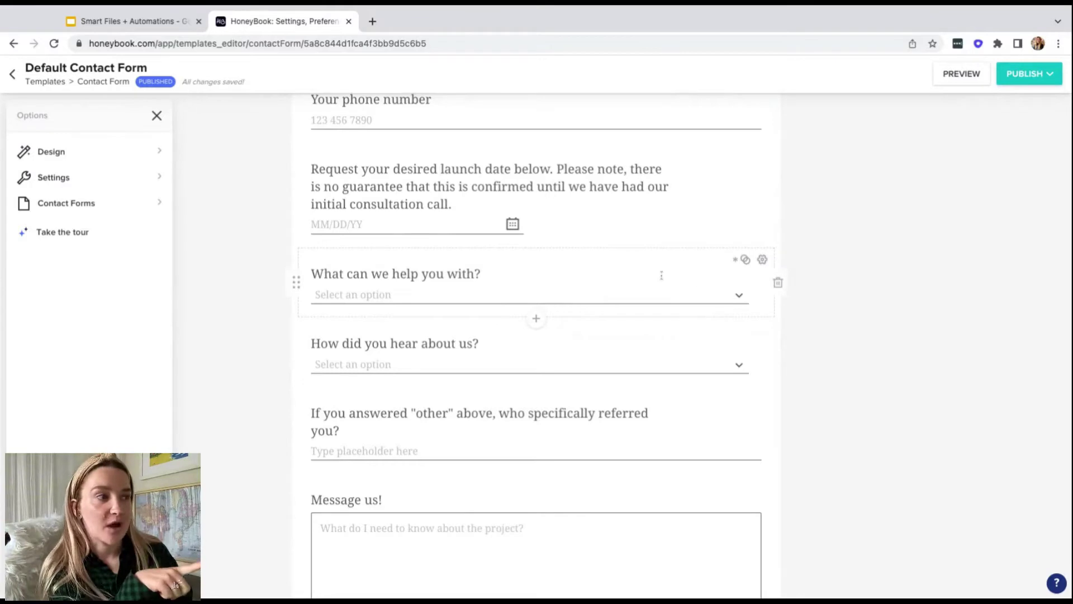
left_click(778, 284)
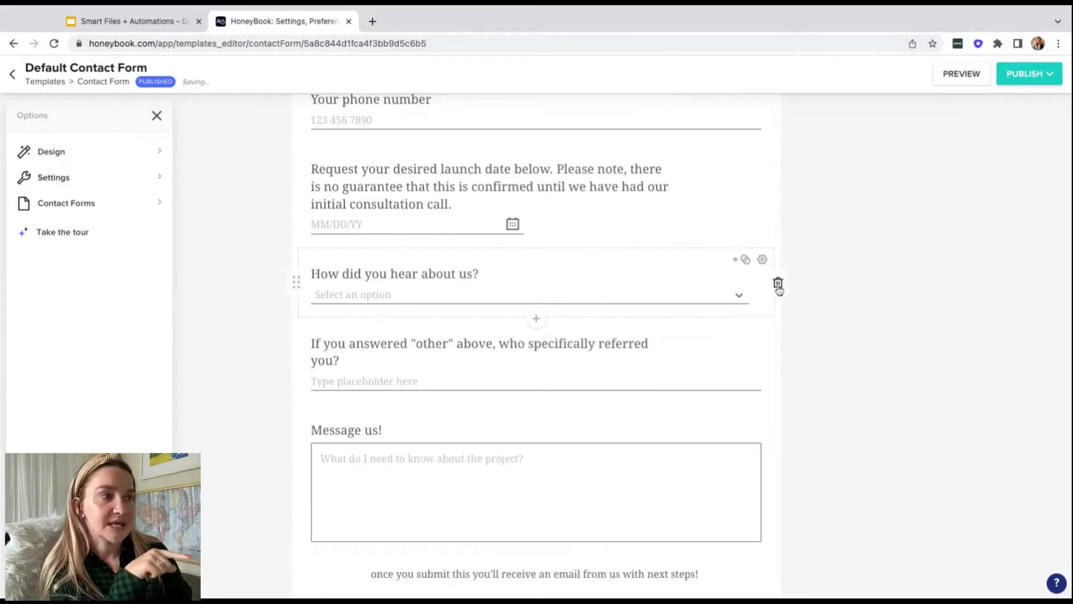
Examine the form's project type assignment setting and the list of existing contact forms.
left_click(52, 179)
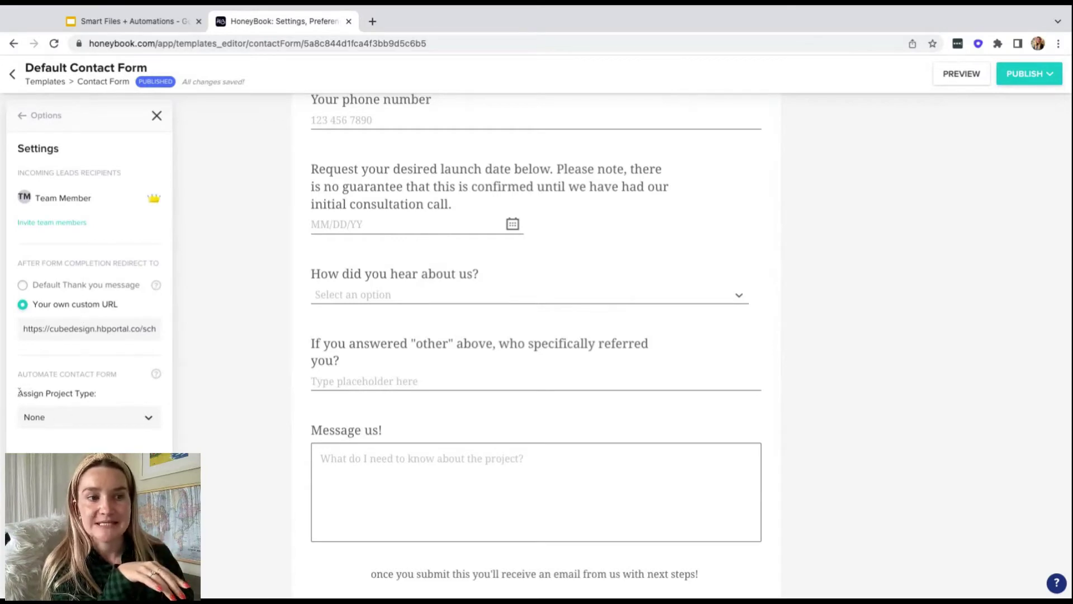
triple_click(18, 393)
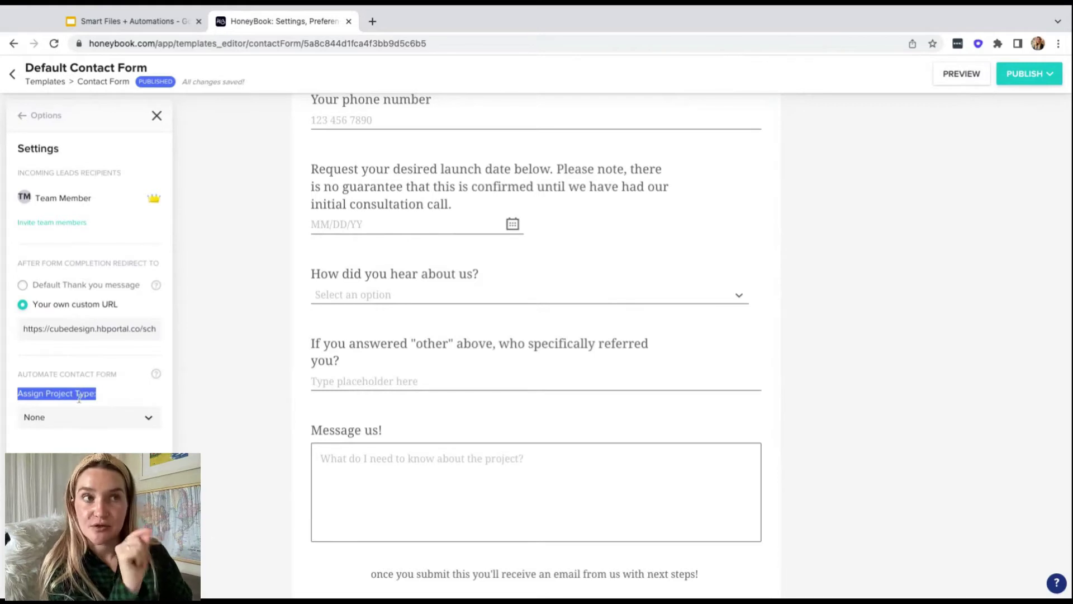
left_click(38, 115)
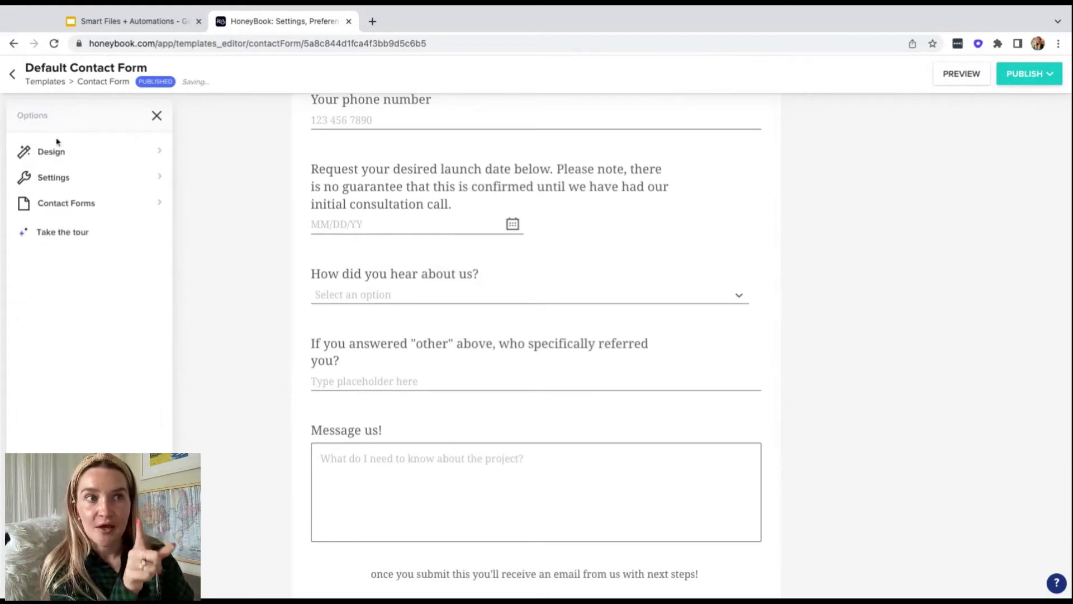
left_click(42, 205)
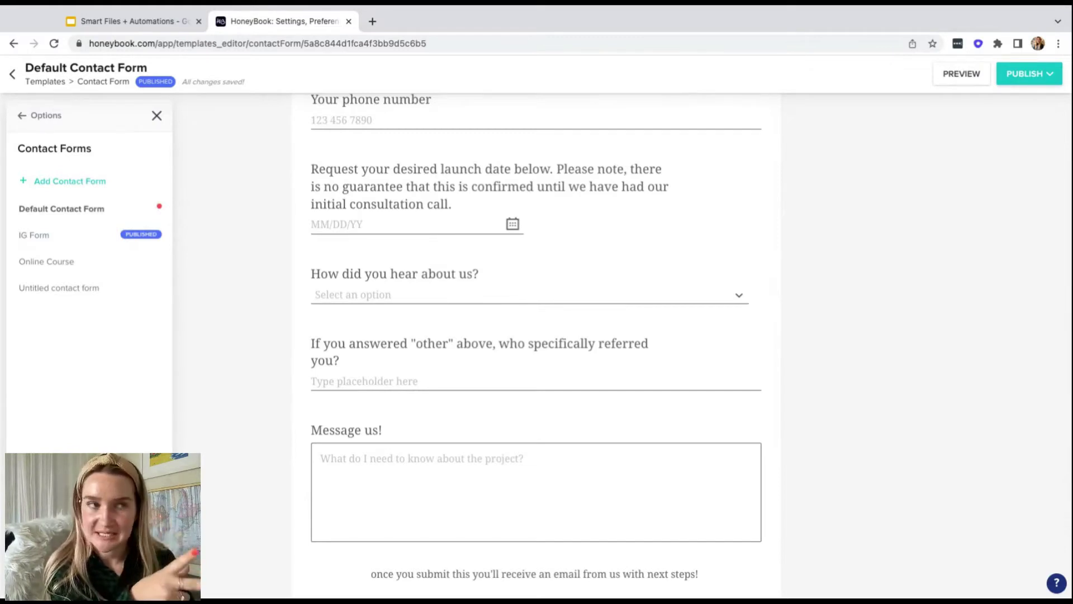
left_click(40, 115)
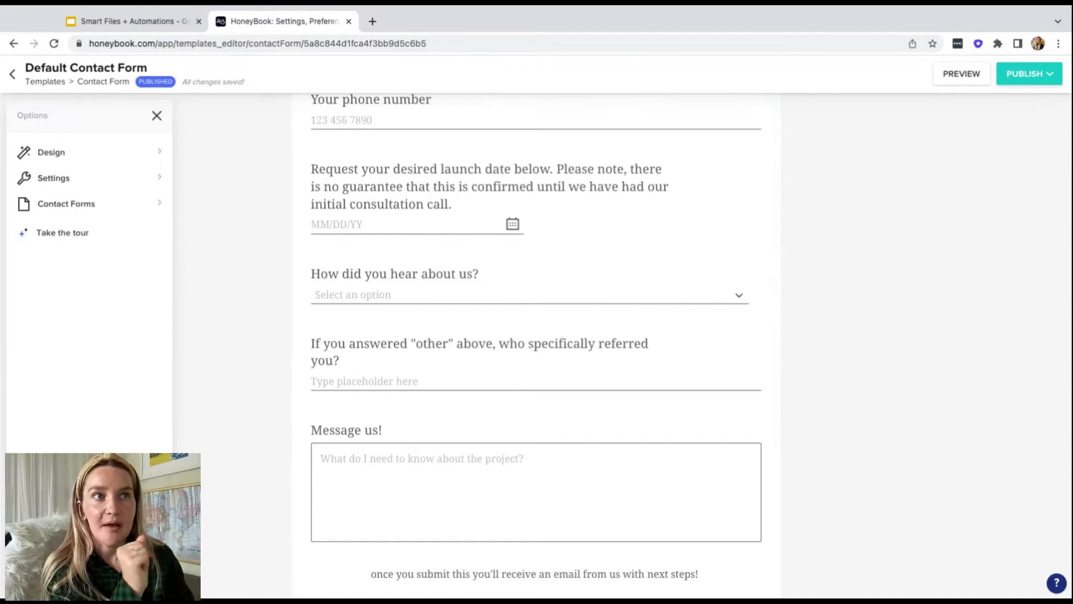
Assign the Online Courses project type to the contact form in its settings.
left_click(52, 178)
left_click(49, 417)
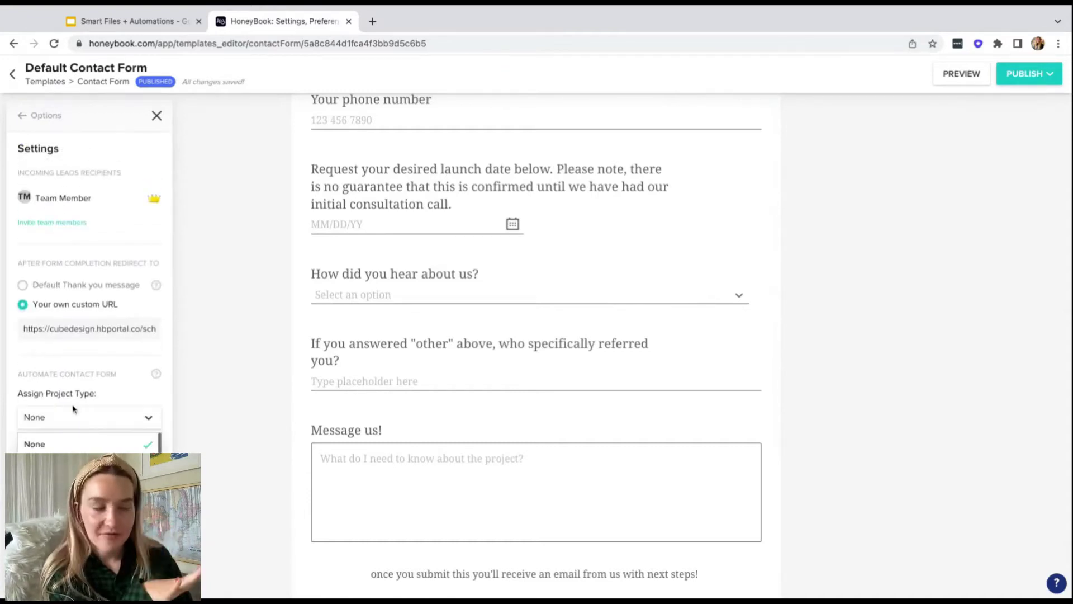
scroll(84, 444, "down", 1)
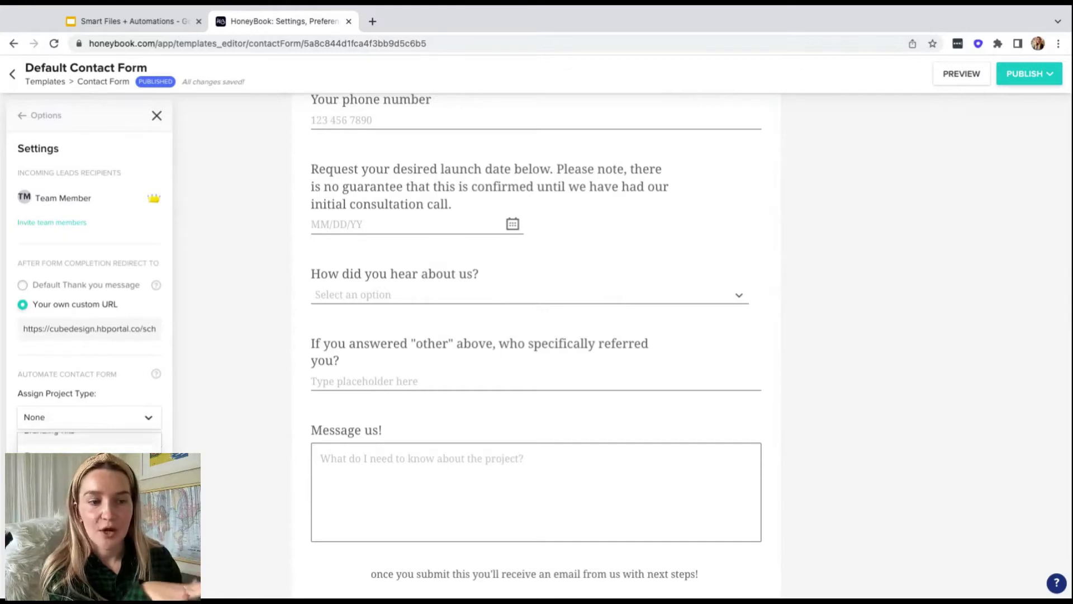
scroll(83, 442, "down", 1)
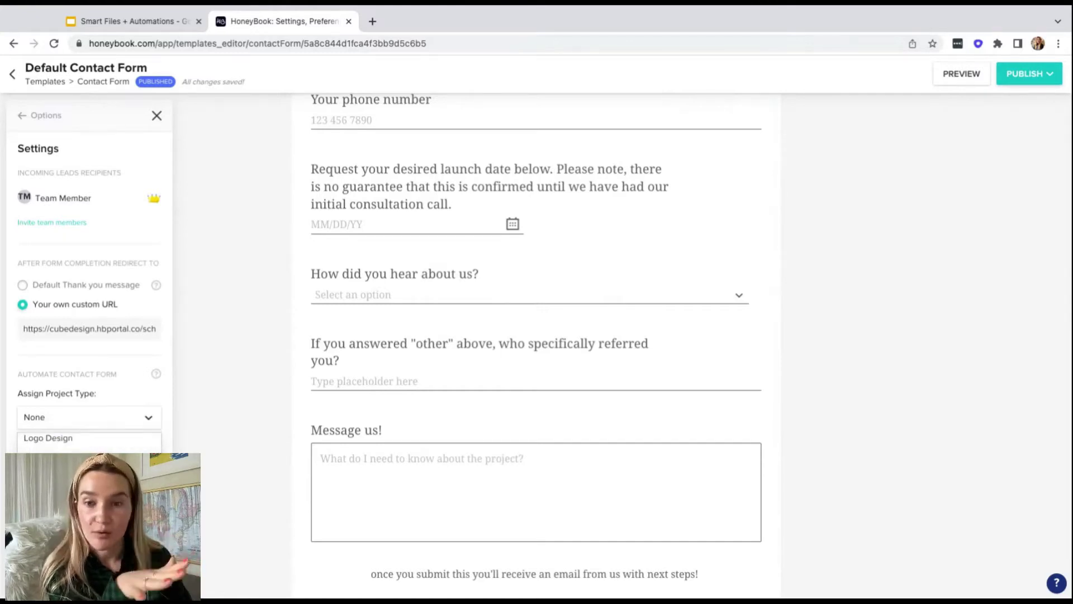
left_click(84, 459)
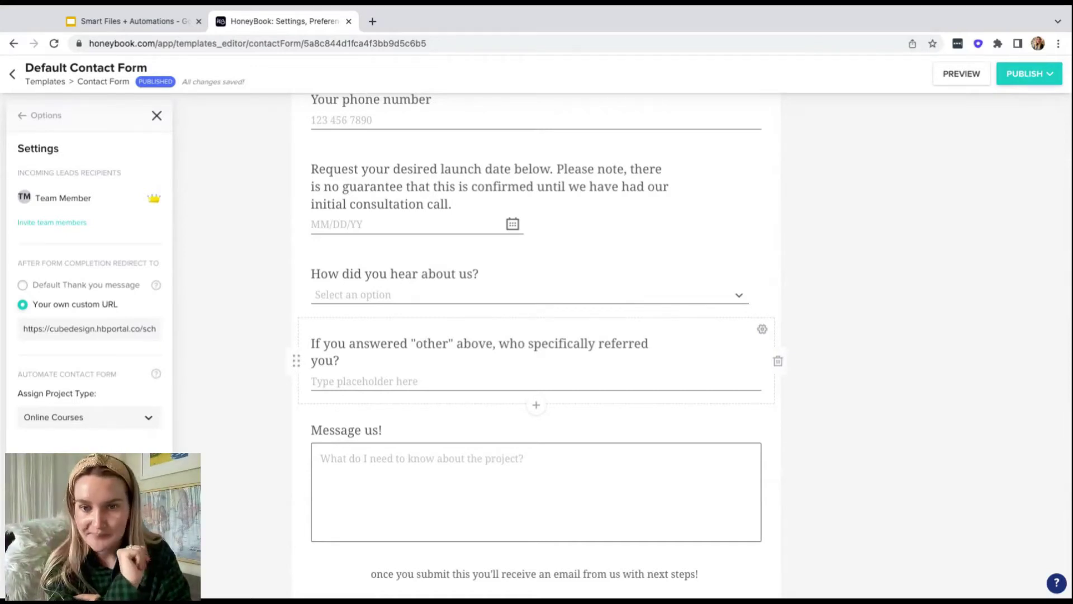
Set the contact form's assigned project type back to None.
left_click(89, 417)
scroll(91, 445, "down", 3)
scroll(91, 444, "up", 3)
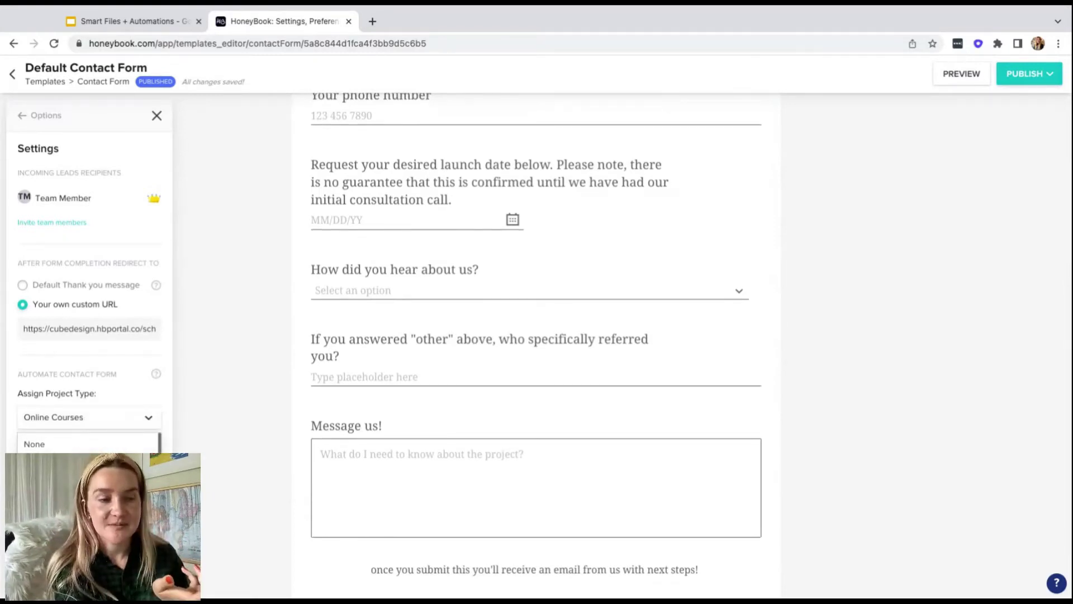
left_click(34, 444)
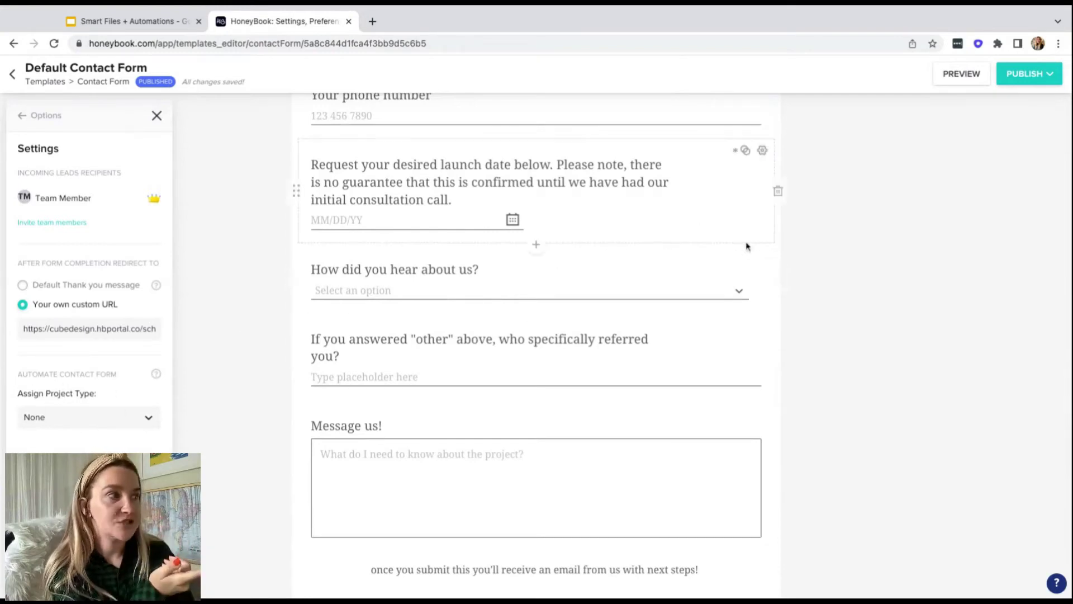
Add a suggested Project Type question below the launch date question and reword it as "What can we help you with?".
left_click(536, 245)
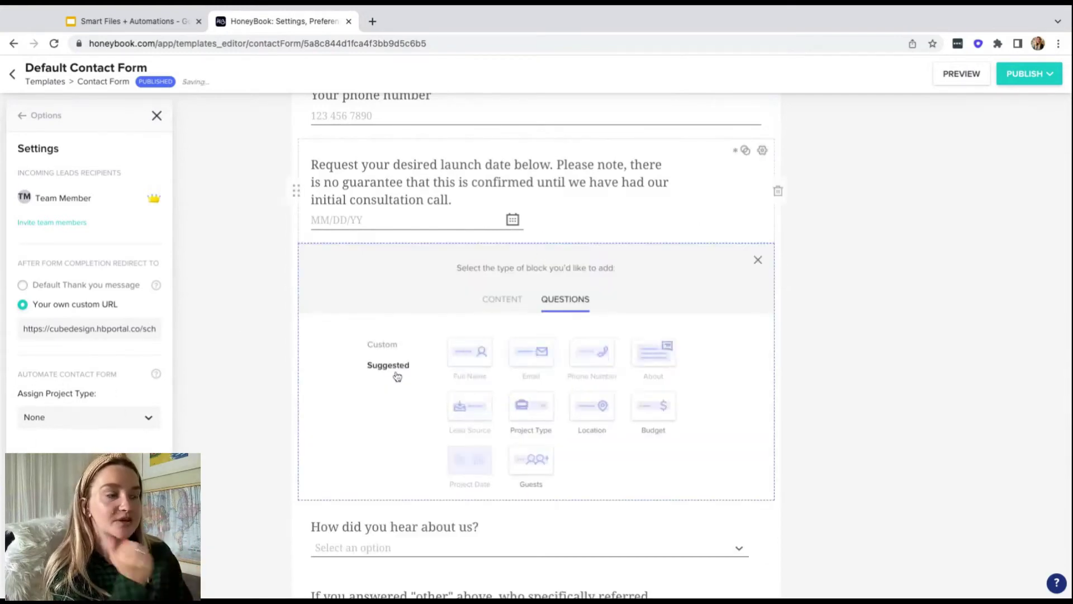
left_click(530, 412)
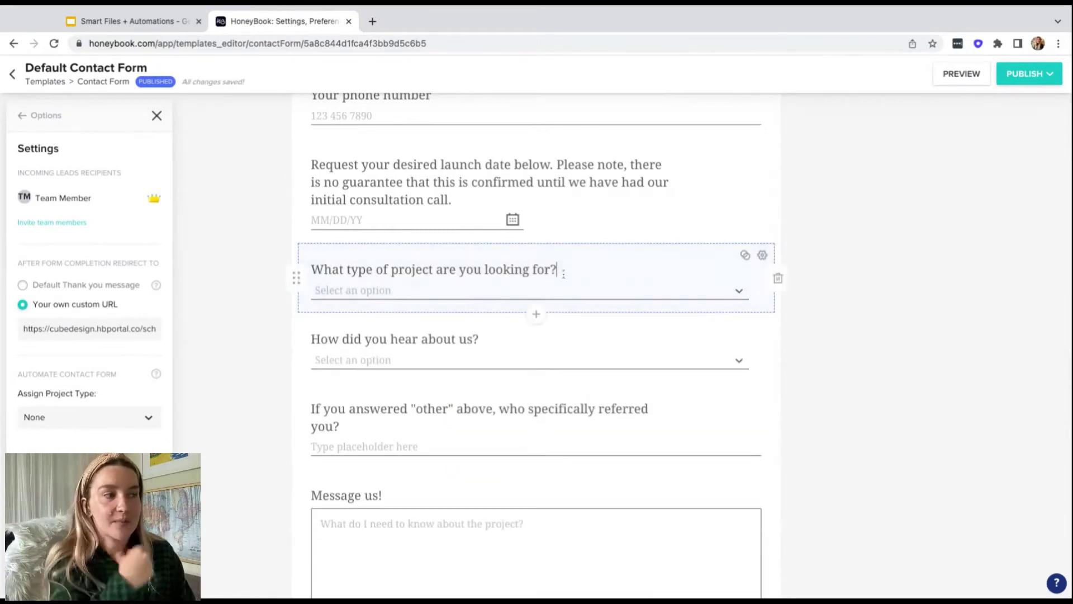
left_click_drag(558, 271, 343, 271)
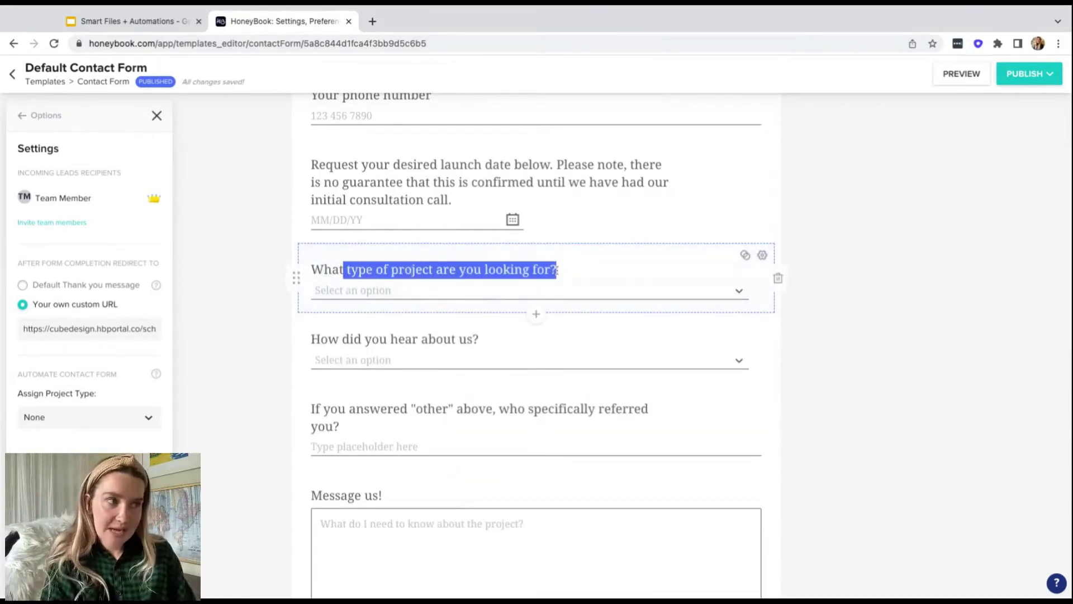
type("can we")
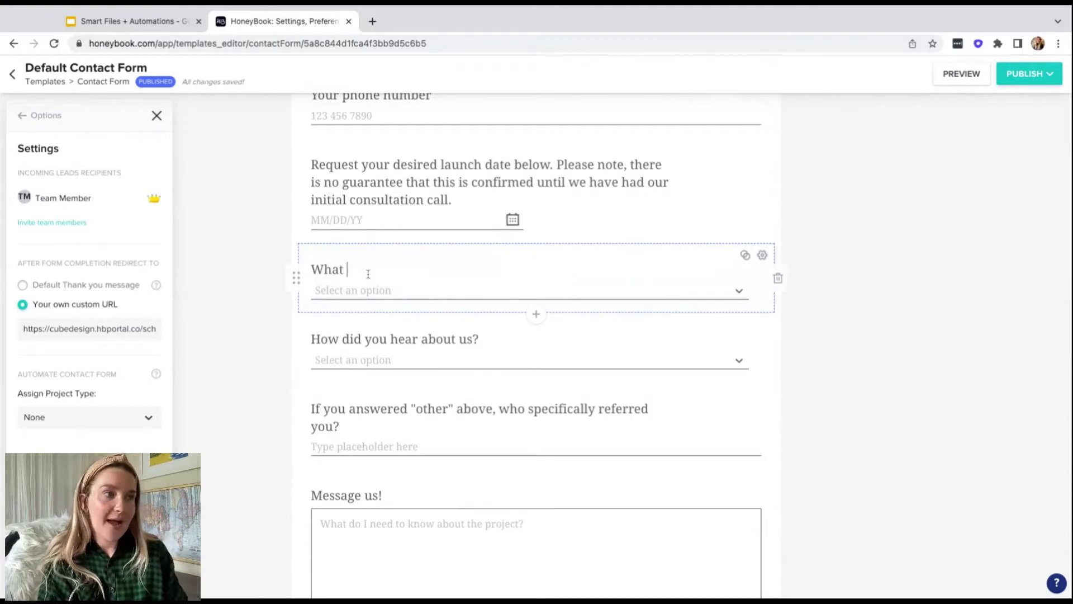
type(" help you with")
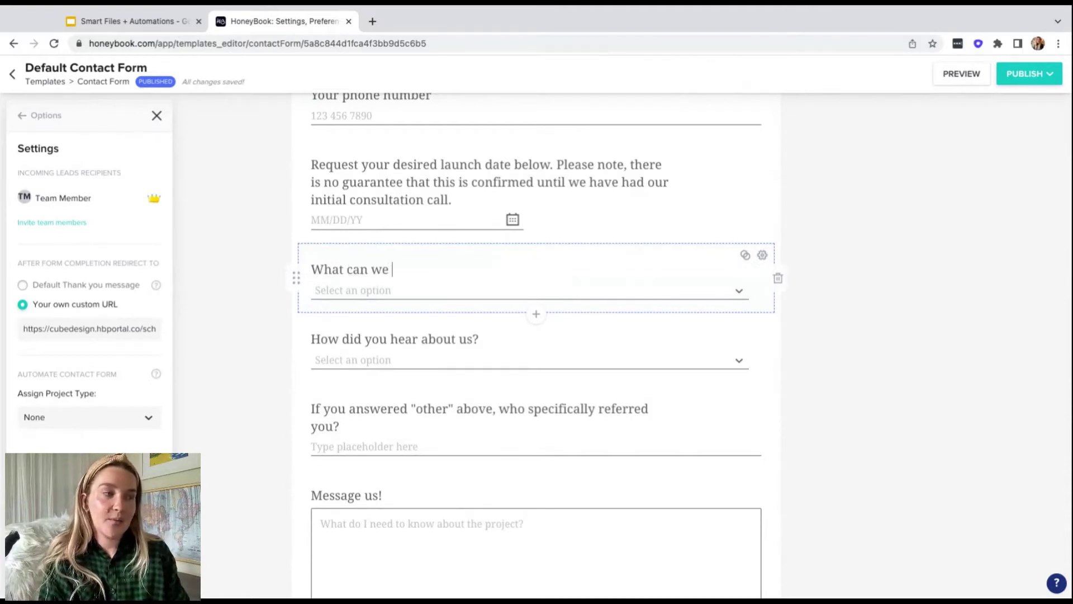
type("?")
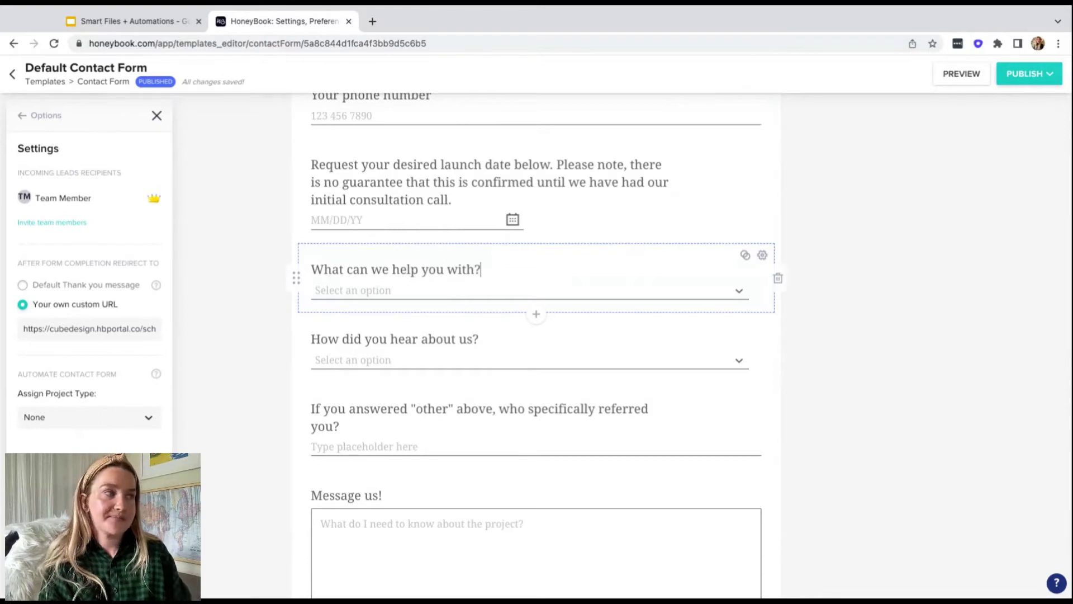
left_click(841, 441)
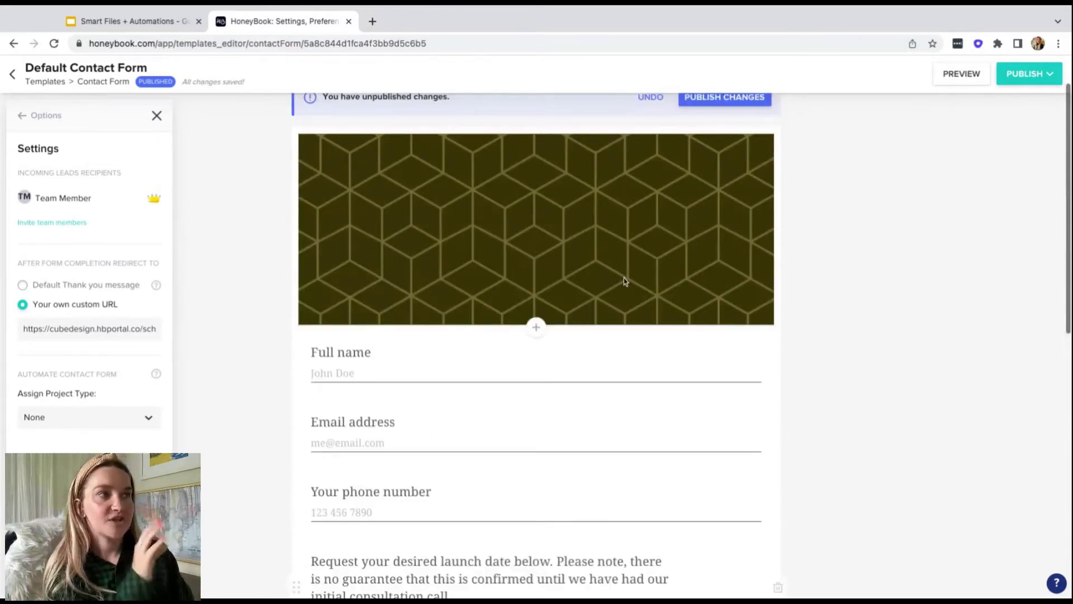
Publish the contact form changes and leave the form editor.
left_click(725, 97)
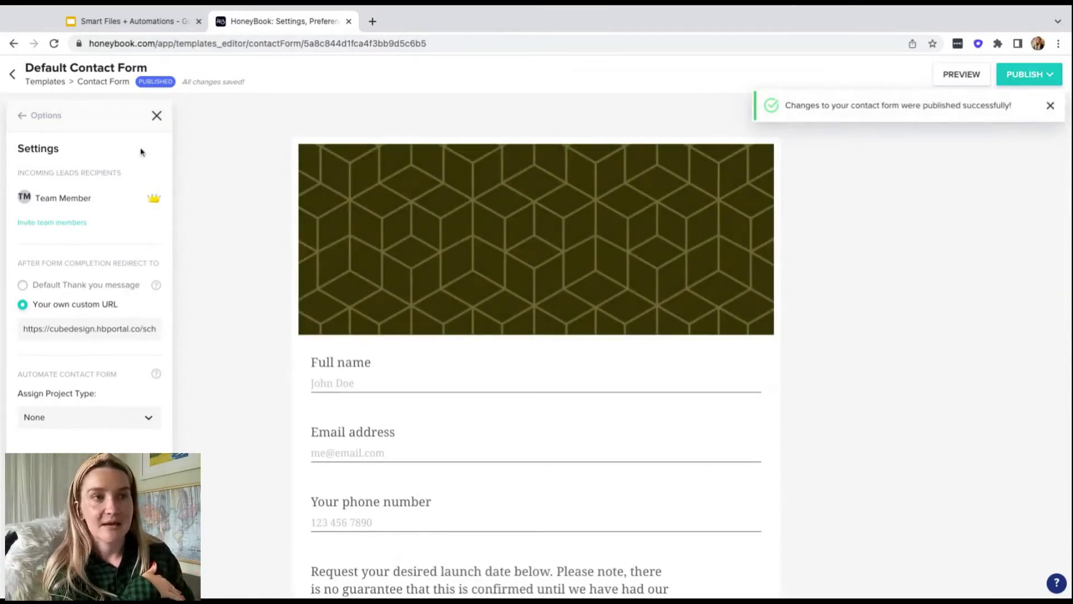
left_click(44, 118)
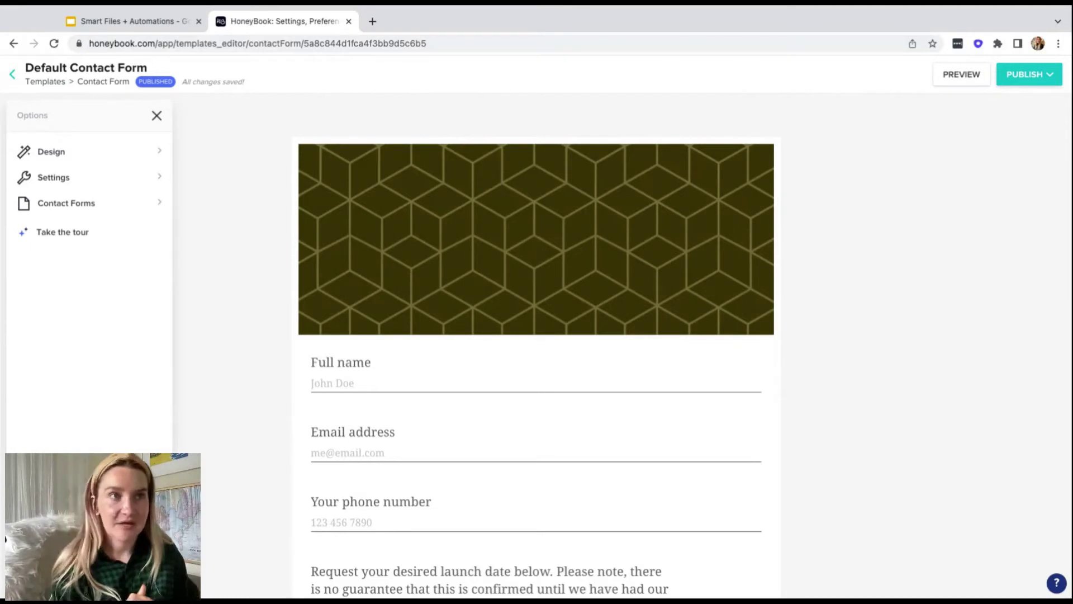
key("alt+Left")
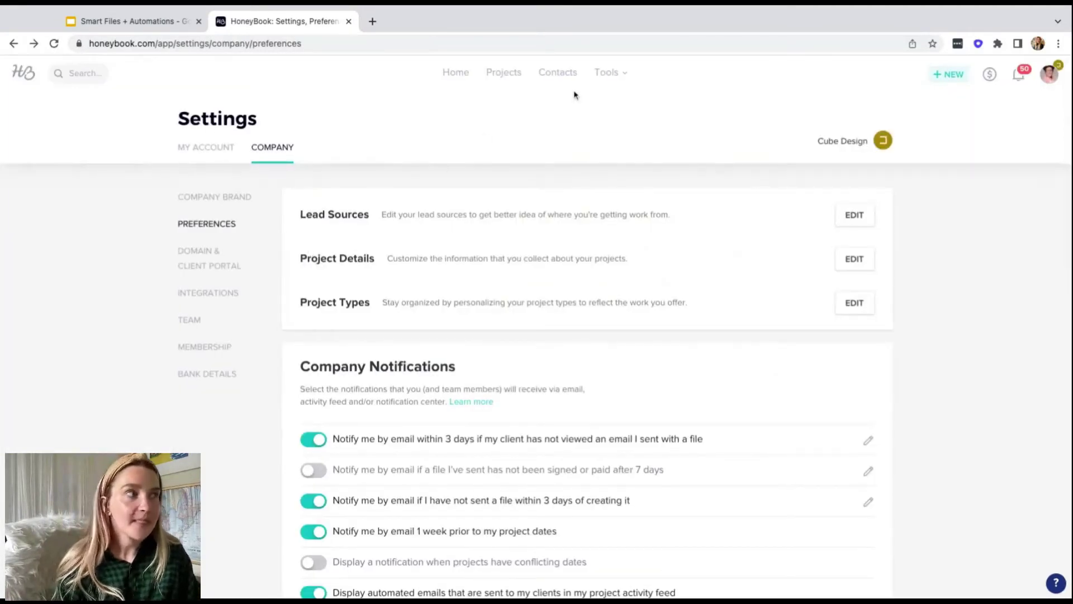
Open the Services and Pricing Guide smart file from My Templates.
mouse_move(608, 72)
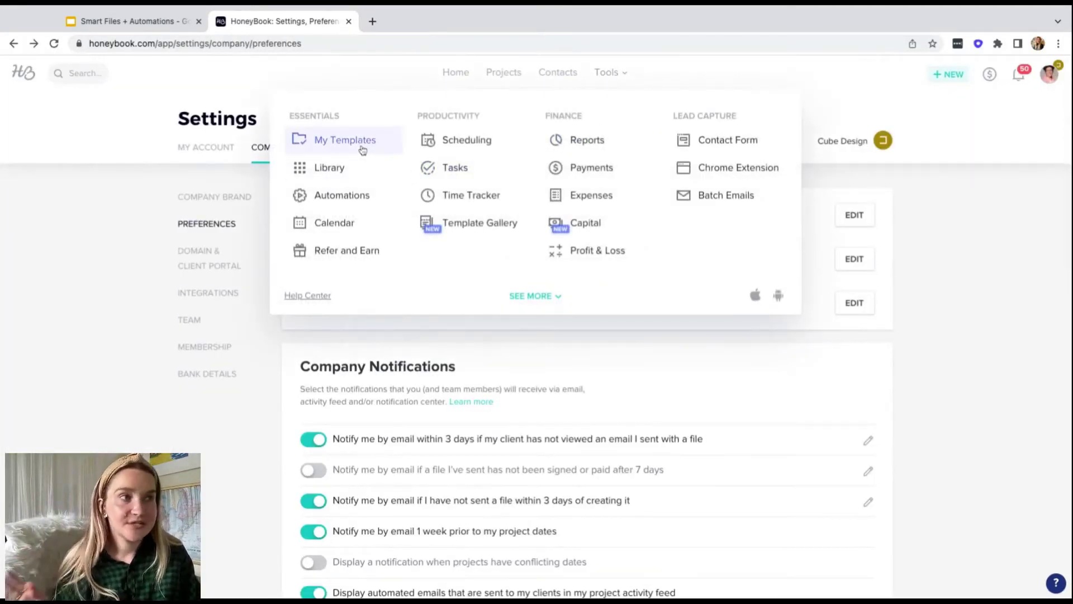
scroll(362, 150, "down", 1)
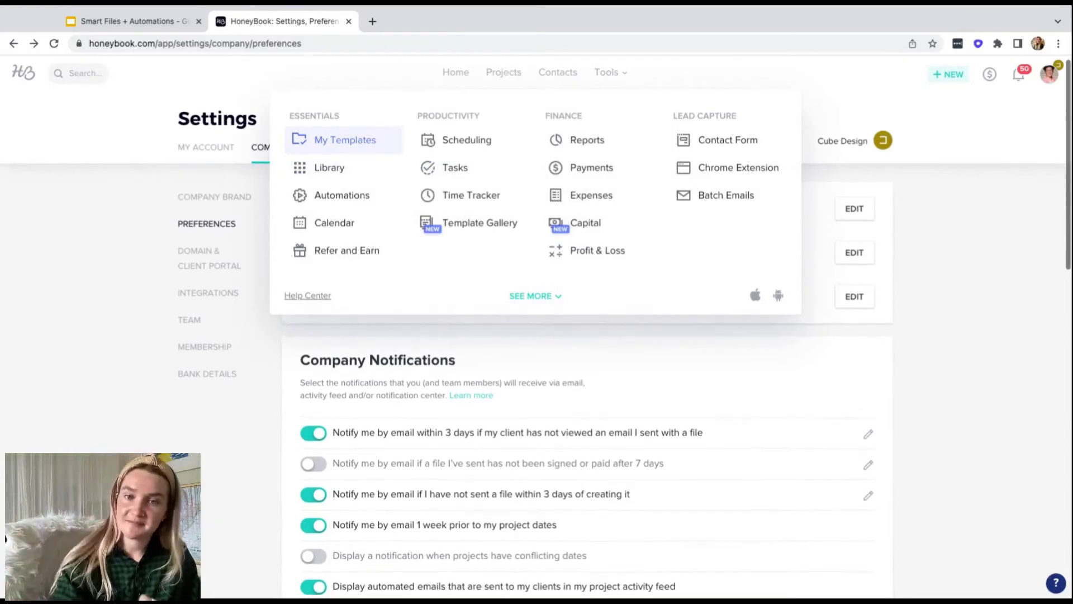
scroll(362, 150, "down", 1)
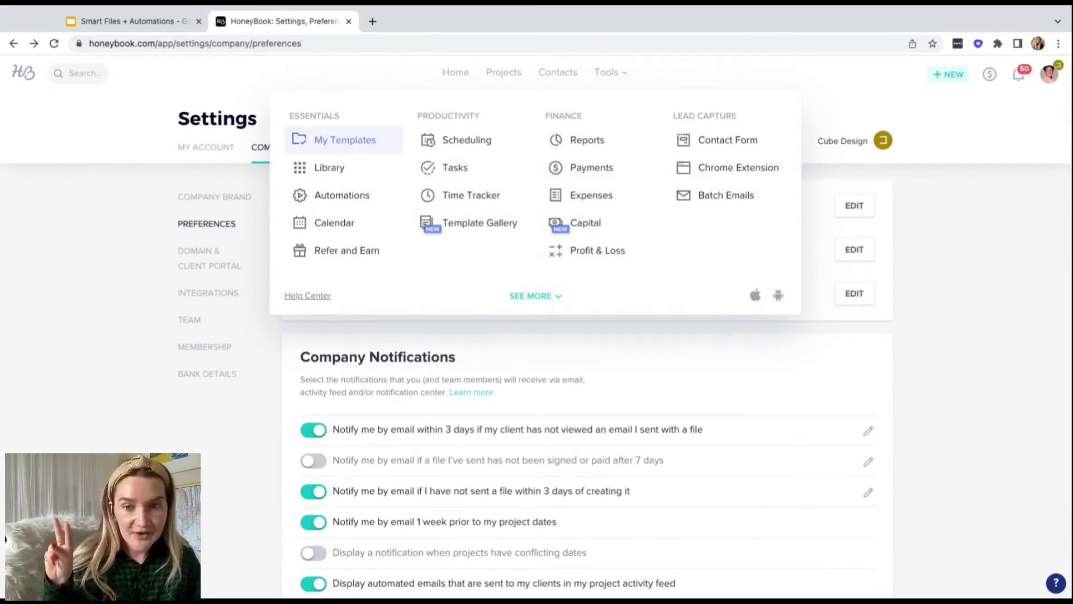
left_click(345, 139)
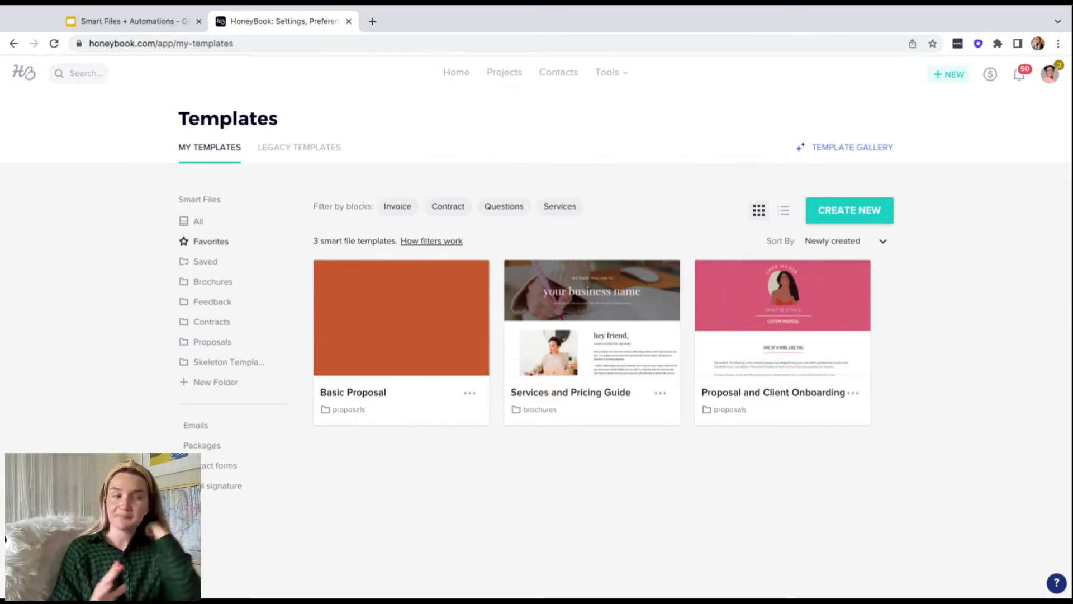
left_click(594, 328)
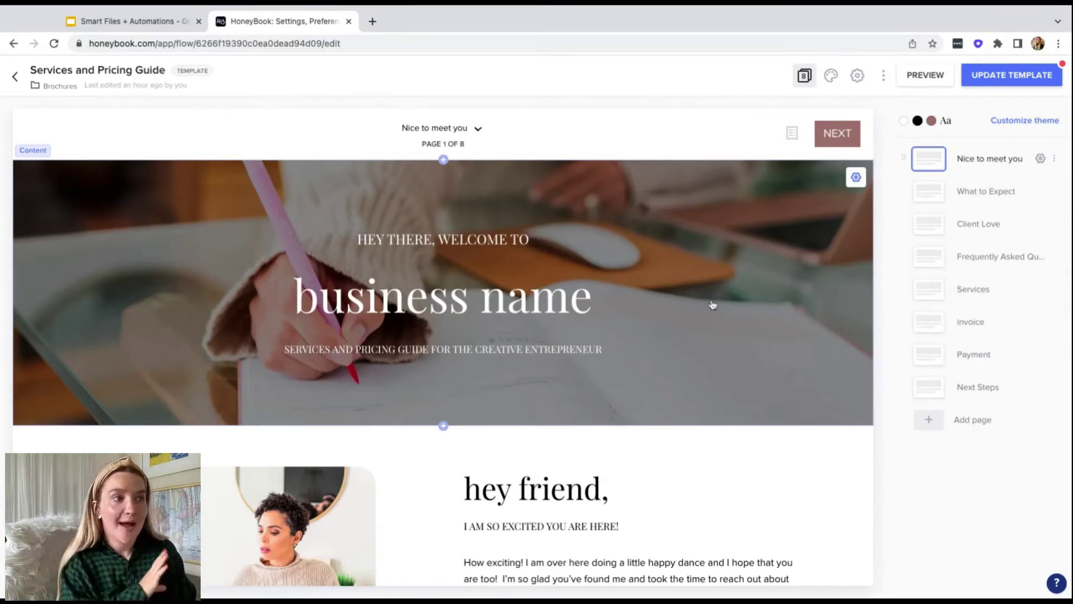
Examine the guide's Nice to meet you page and the process and communication sections of its What to Expect page.
scroll(724, 287, "down", 1)
scroll(724, 287, "down", 1)
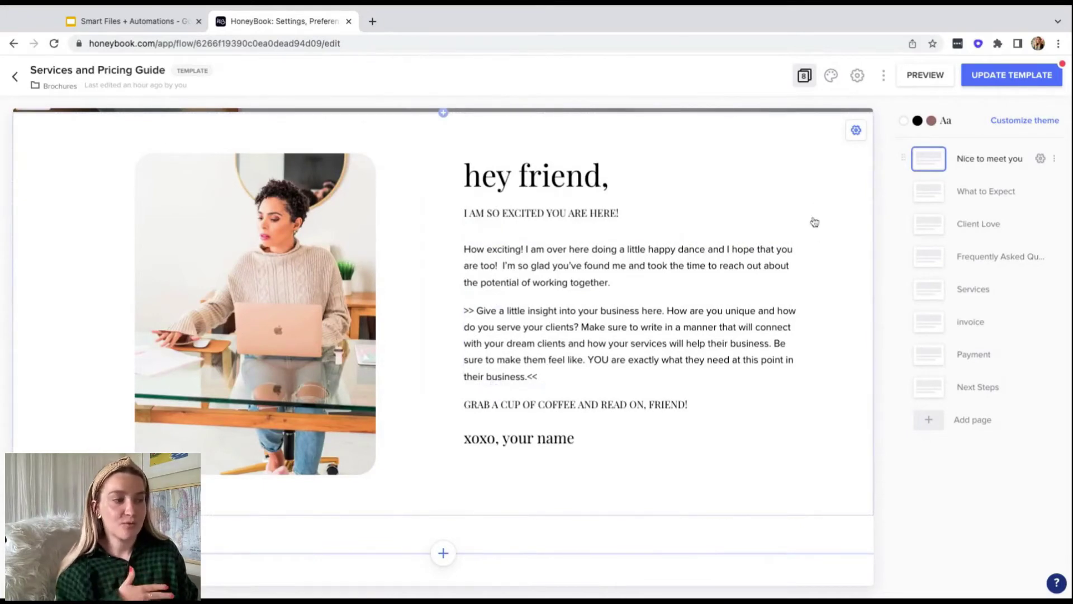
left_click(935, 201)
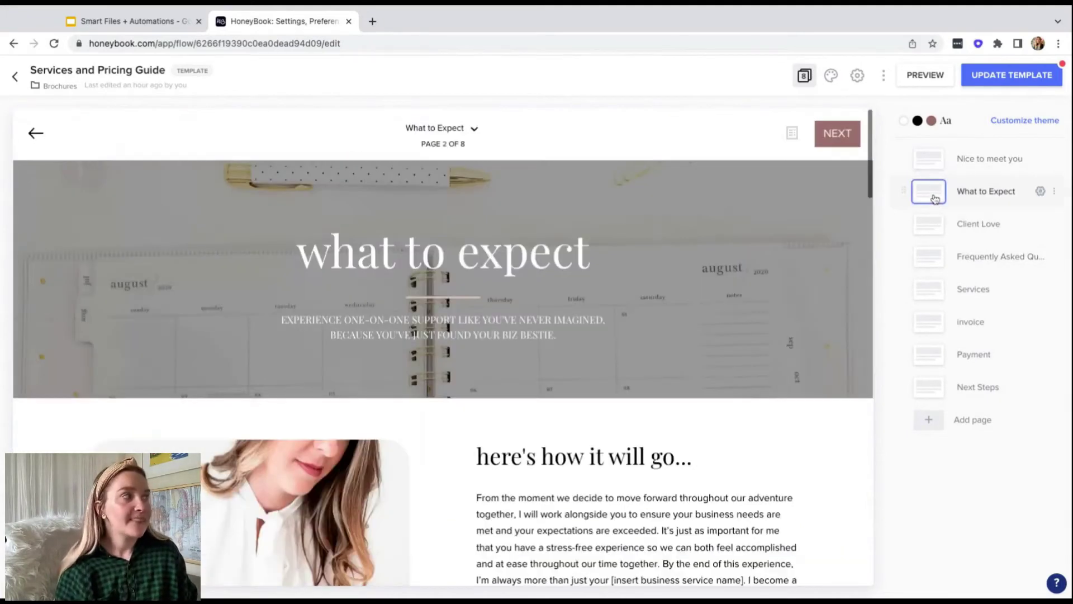
scroll(784, 292, "down", 3)
scroll(785, 294, "down", 10)
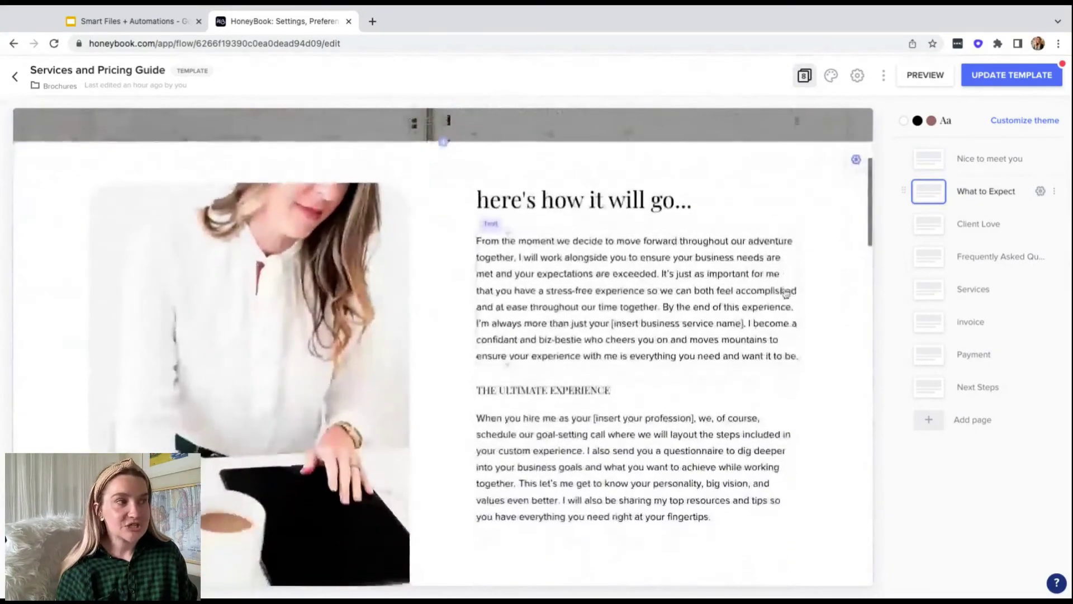
scroll(786, 292, "down", 8)
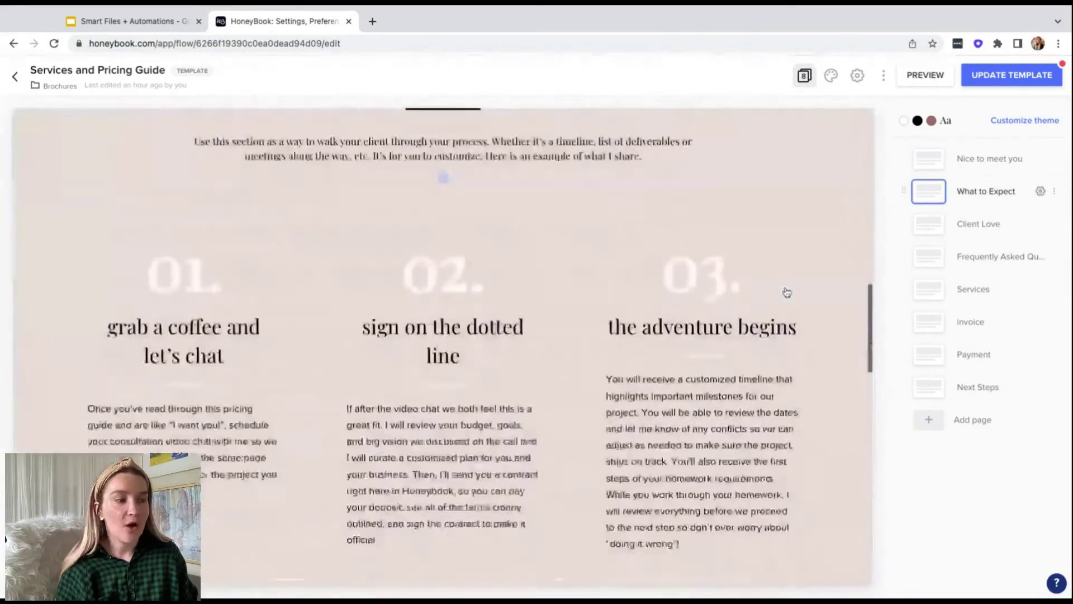
scroll(481, 346, "down", 10)
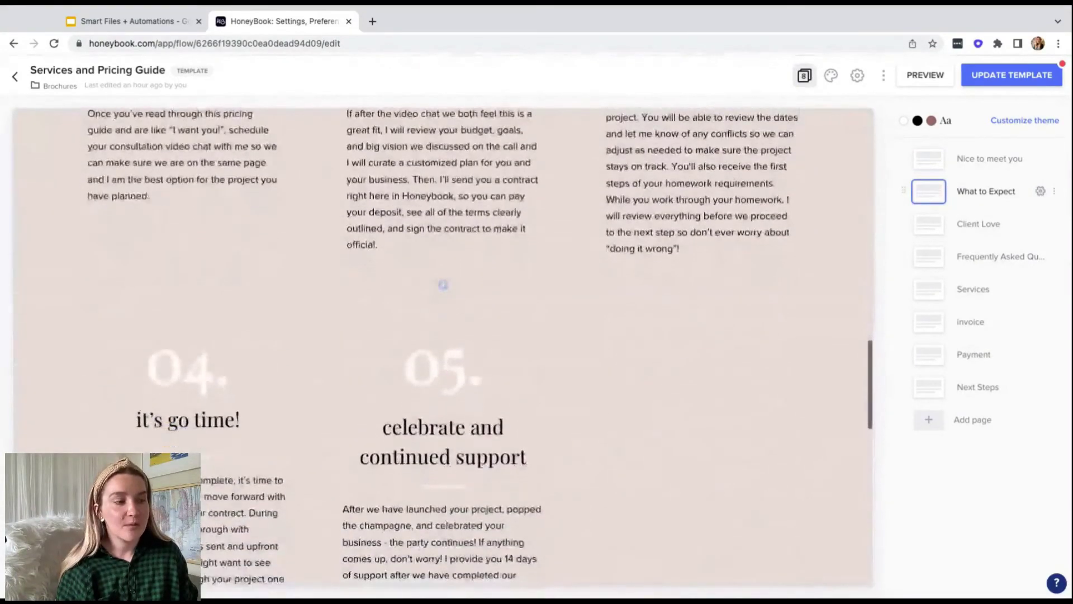
scroll(626, 442, "down", 4)
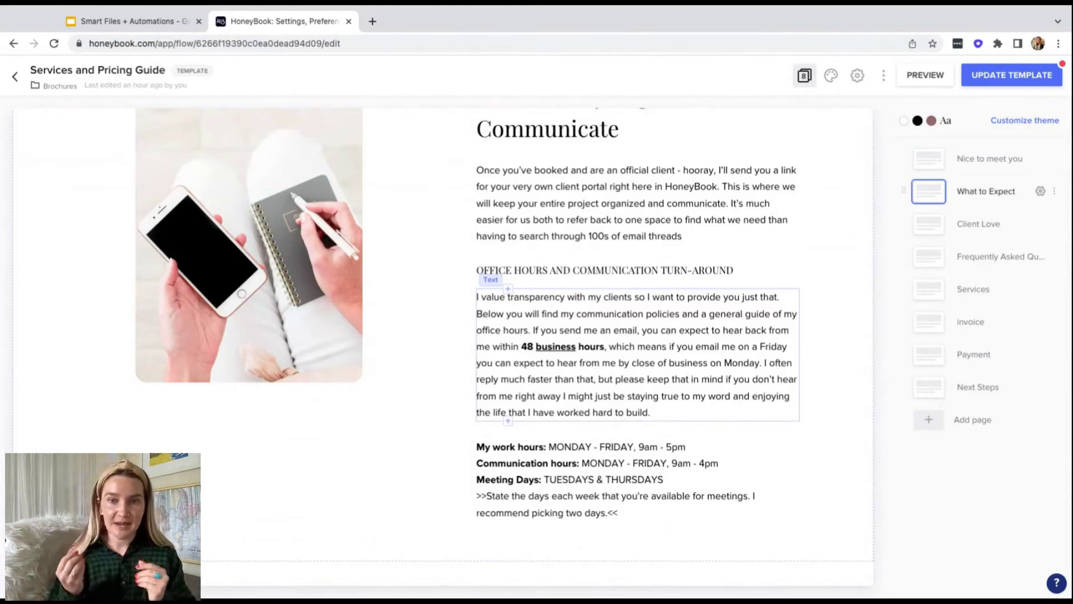
Review the testimonials on the Client Love page and the entries on the Frequently Asked Questions page.
left_click(929, 225)
scroll(756, 268, "down", 2)
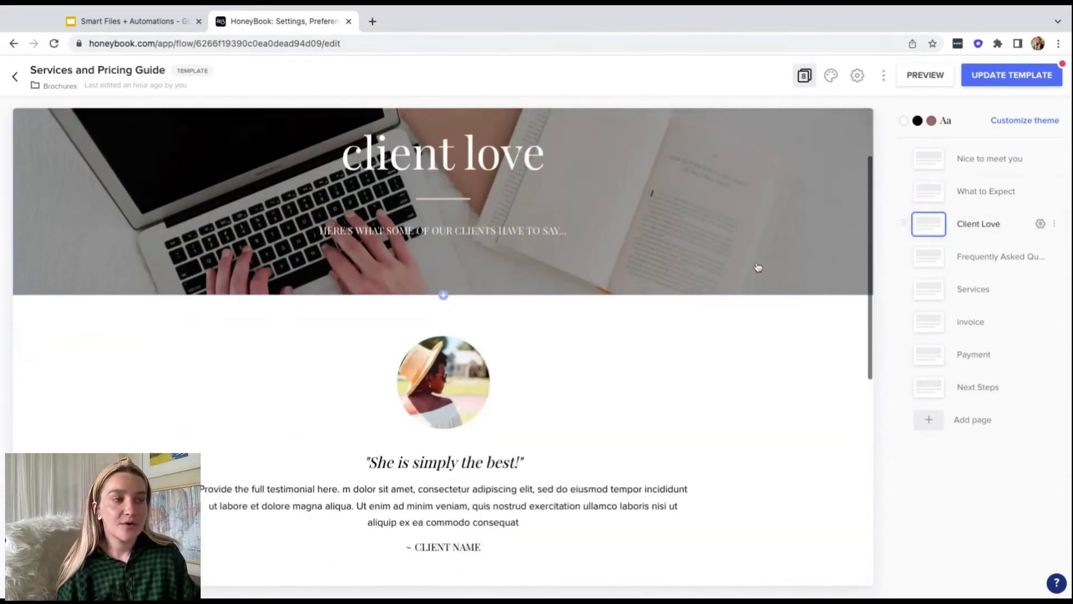
scroll(758, 267, "down", 8)
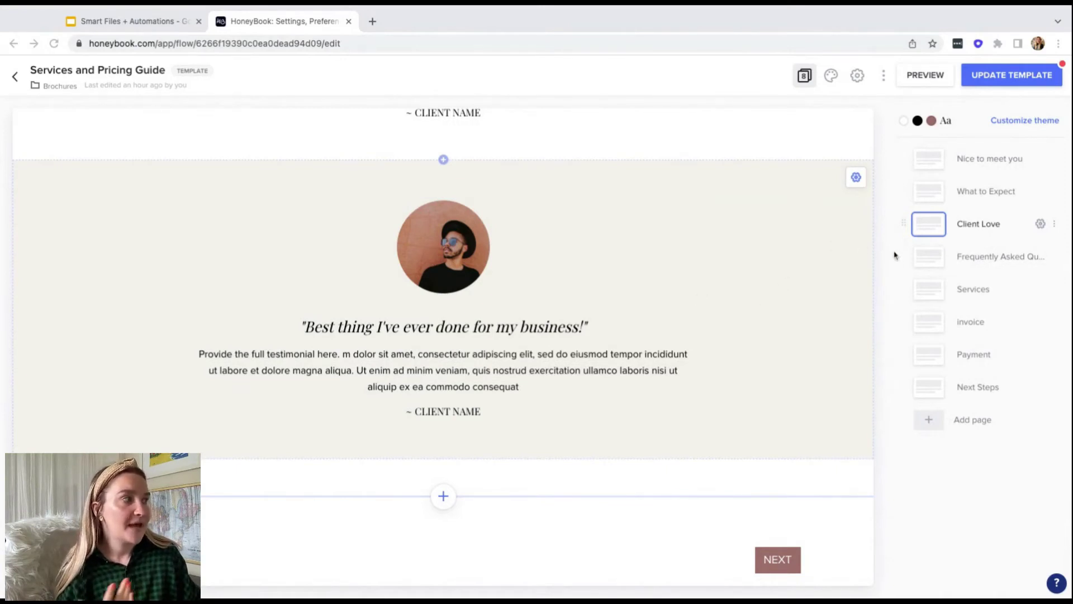
left_click(926, 262)
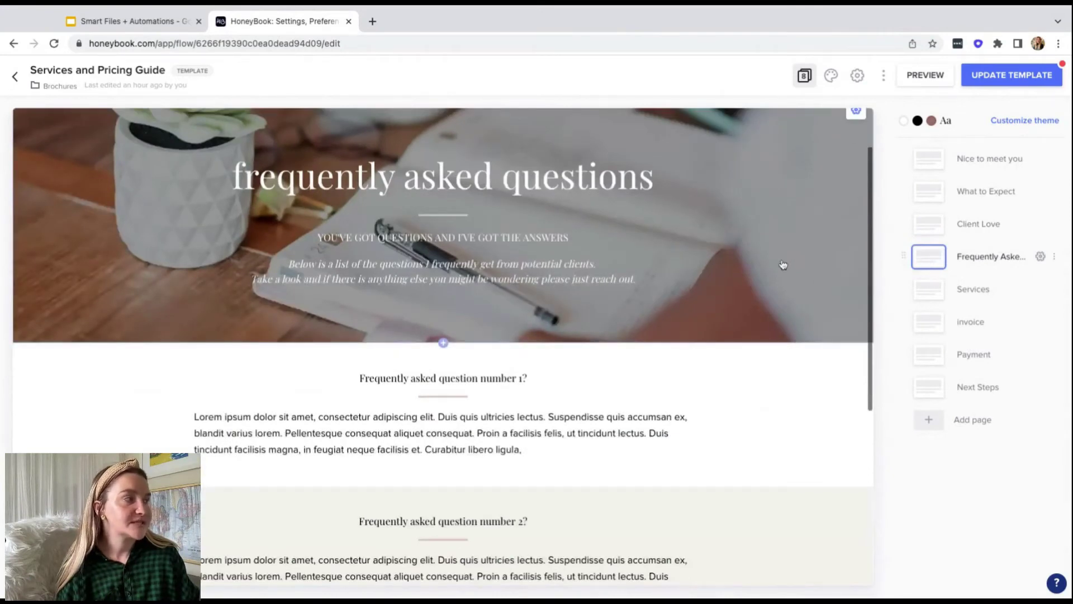
scroll(783, 264, "down", 10)
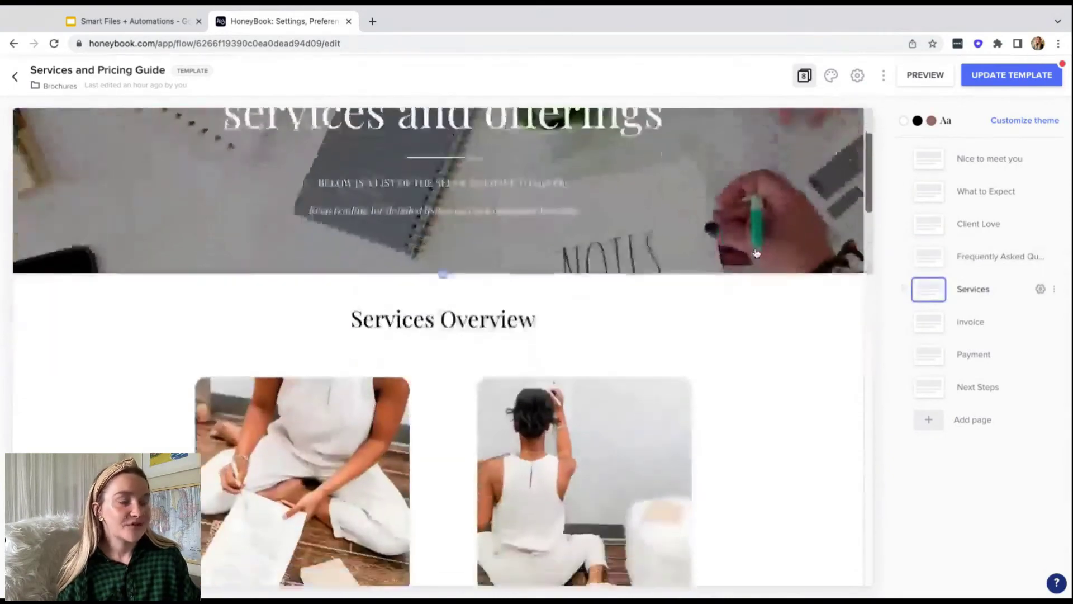
Examine the Services page, from the services overview to the selectable packages with their timelines and pricing.
scroll(444, 346, "down", 5)
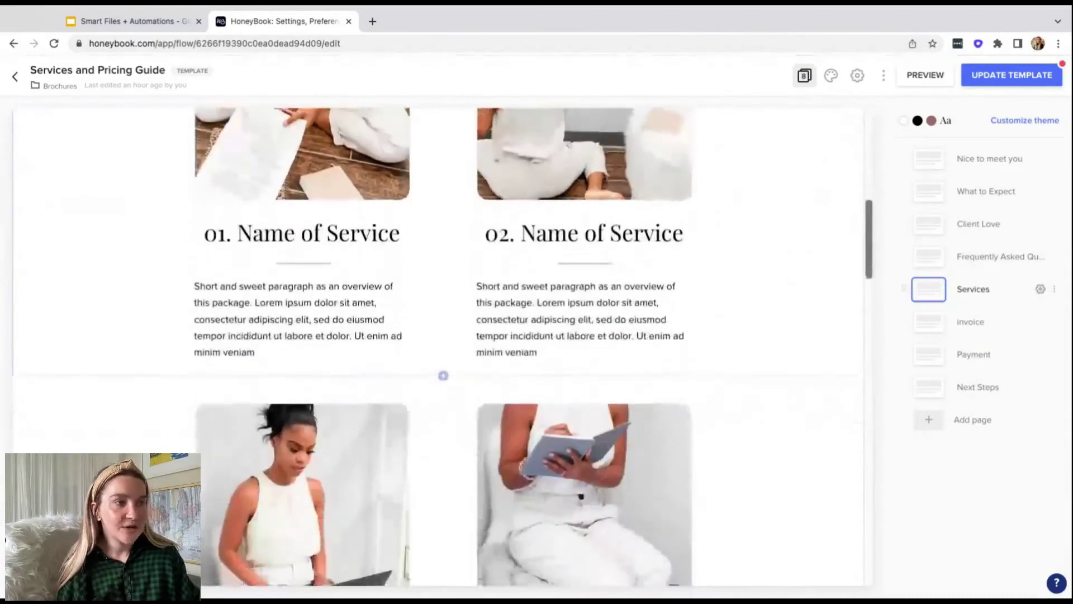
scroll(443, 347, "down", 2)
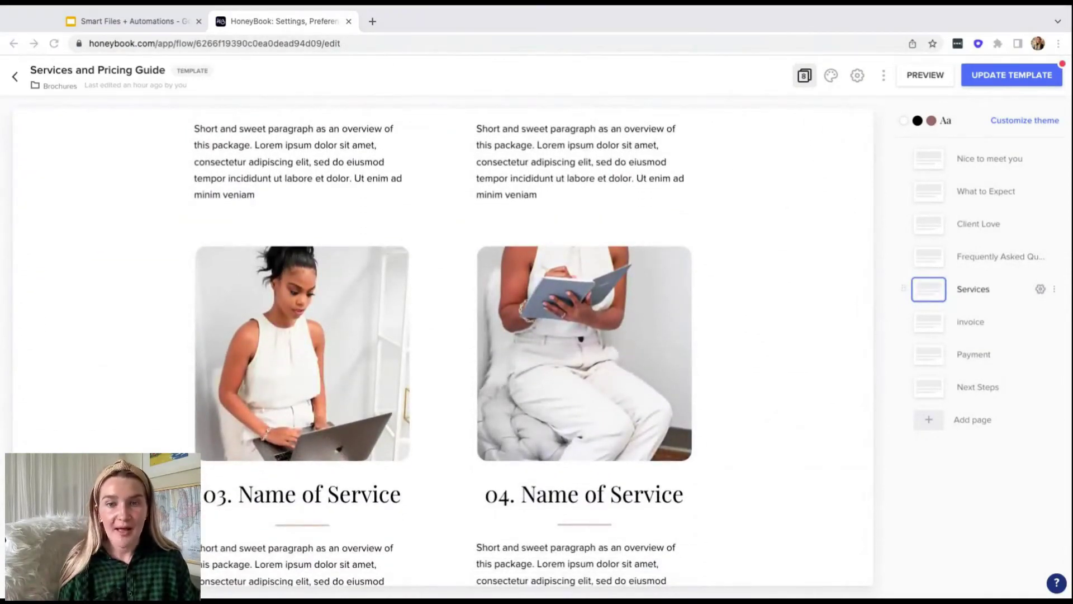
scroll(755, 330, "down", 1)
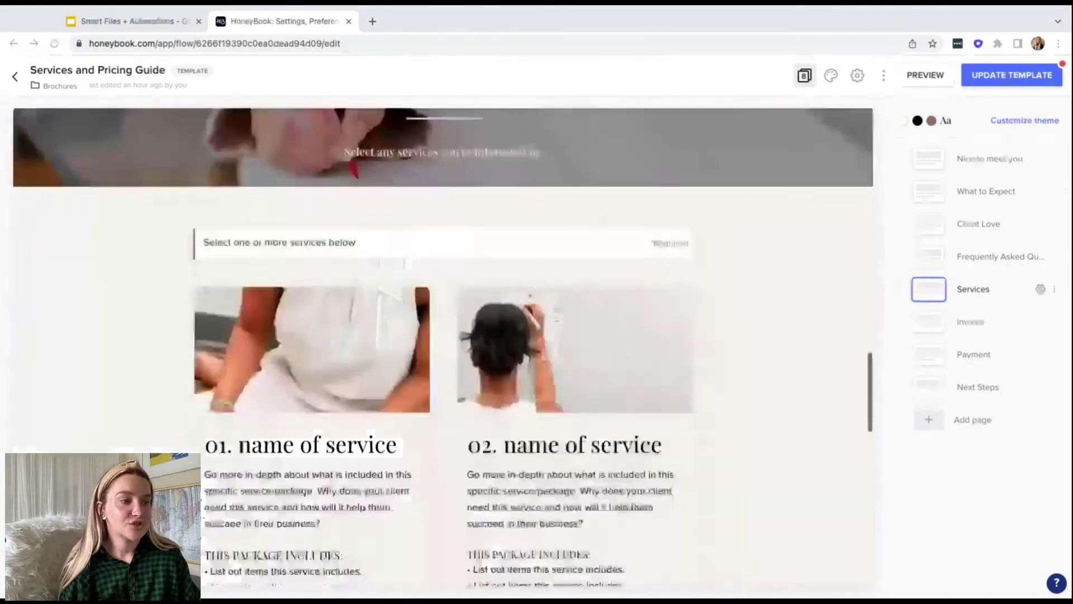
scroll(444, 346, "down", 5)
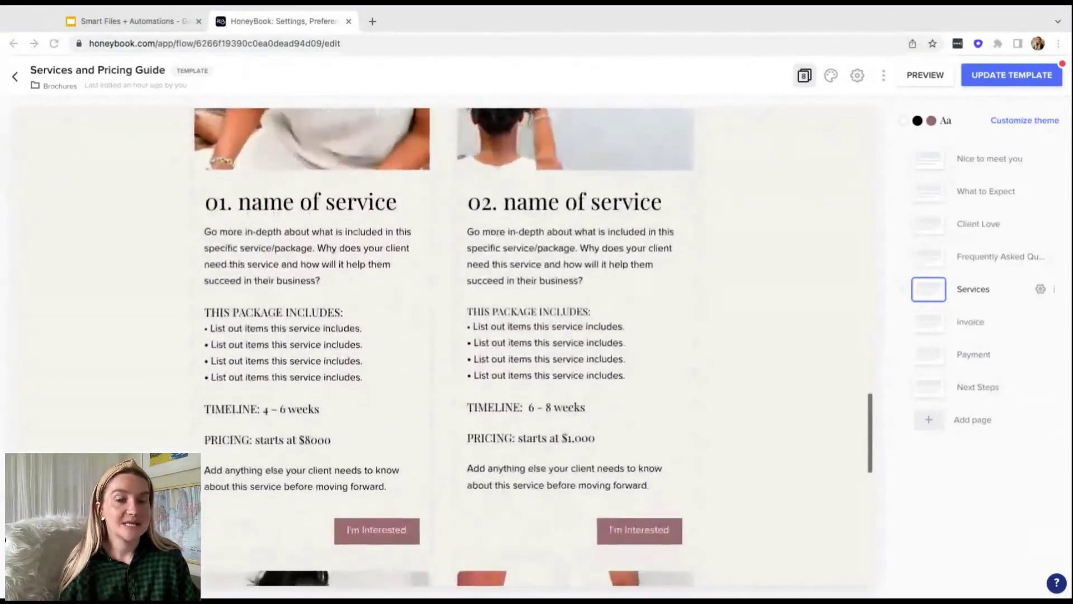
scroll(769, 335, "down", 7)
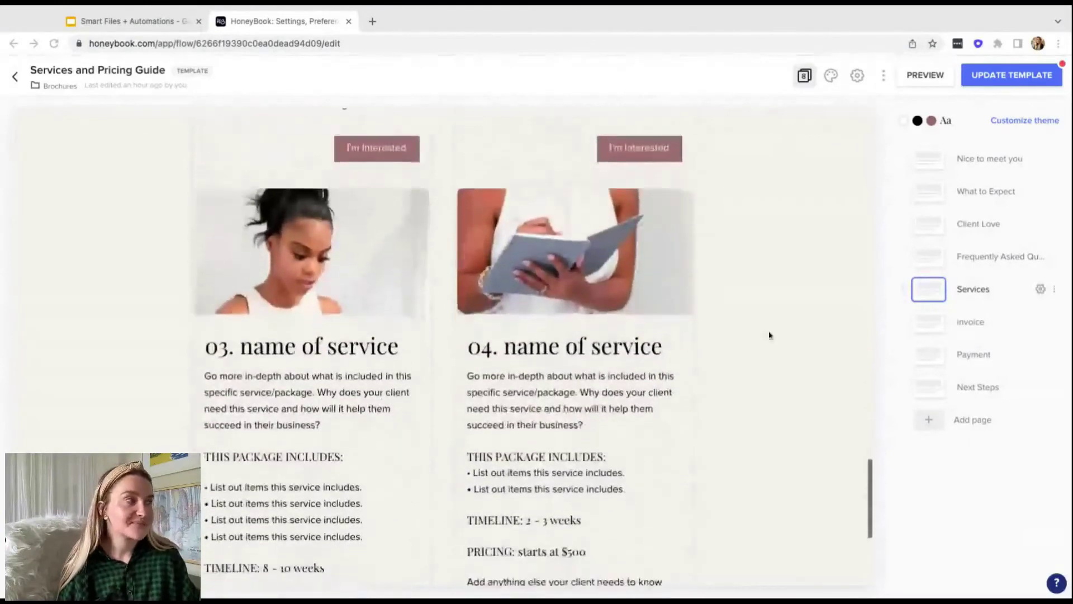
Examine how the invoice page displays clients' service selections and review the payment form on the Payment page.
left_click(929, 326)
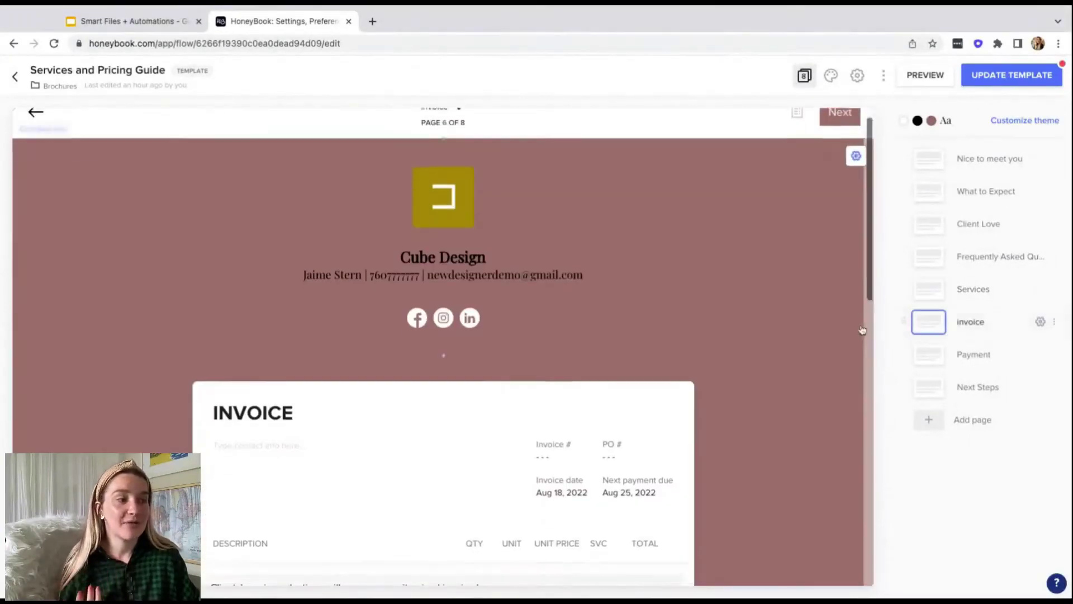
scroll(796, 326, "down", 6)
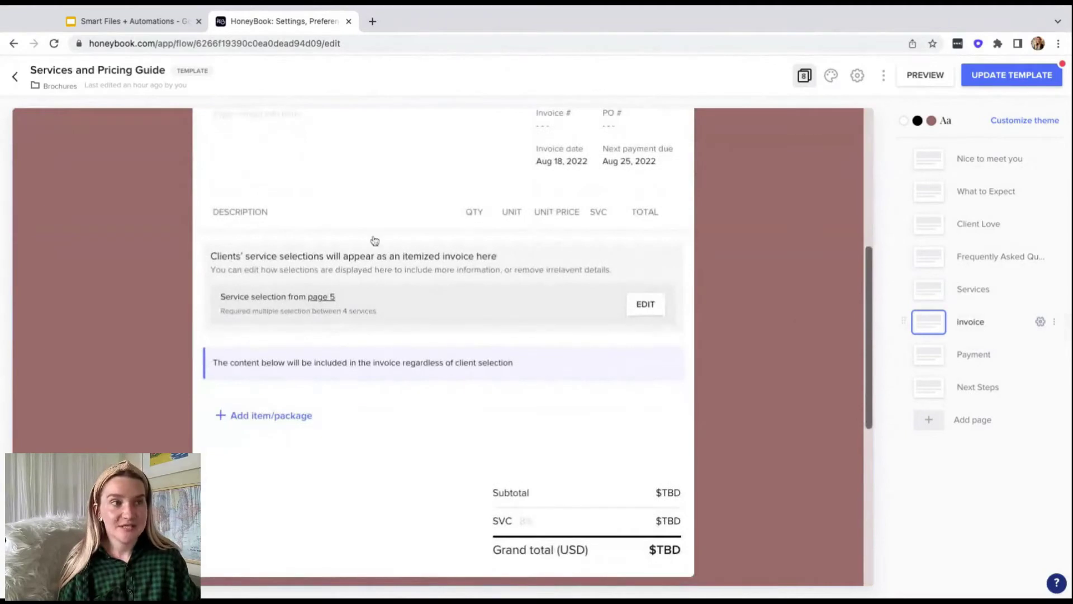
left_click_drag(276, 256, 483, 258)
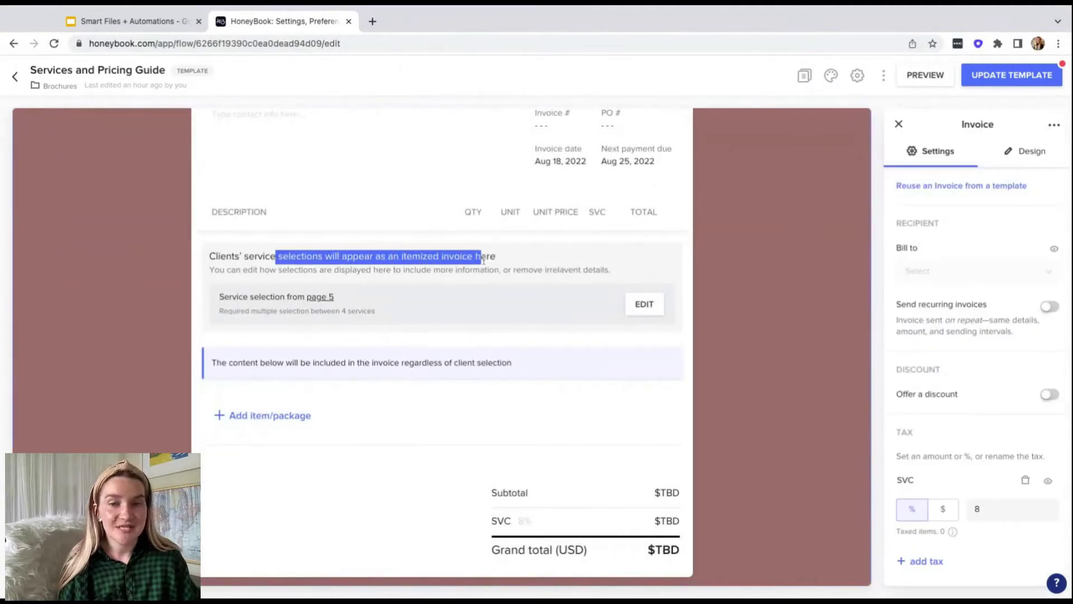
left_click(899, 125)
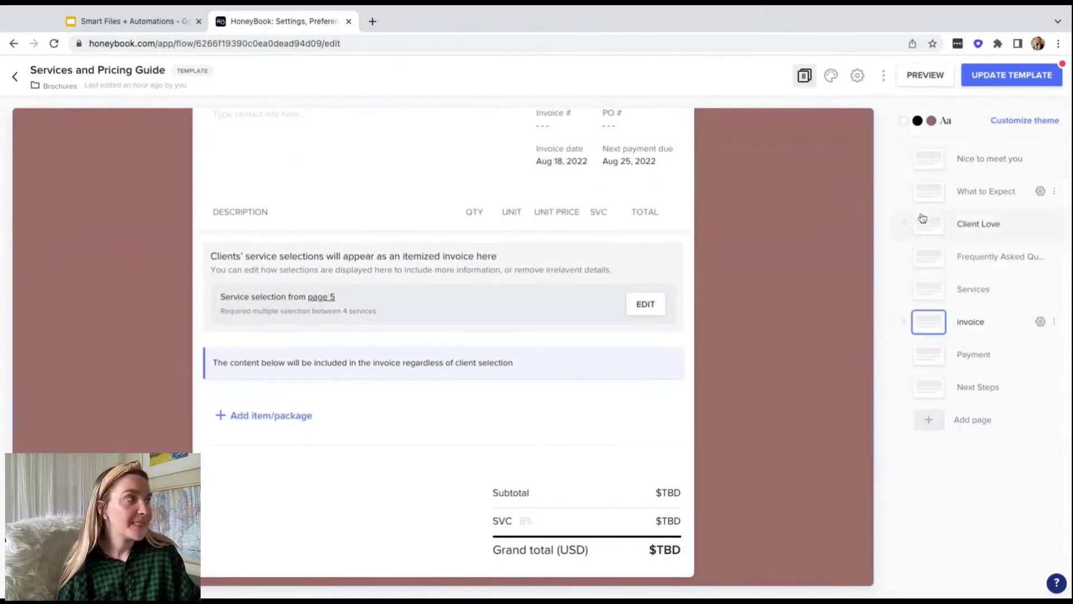
left_click(929, 354)
scroll(740, 348, "down", 3)
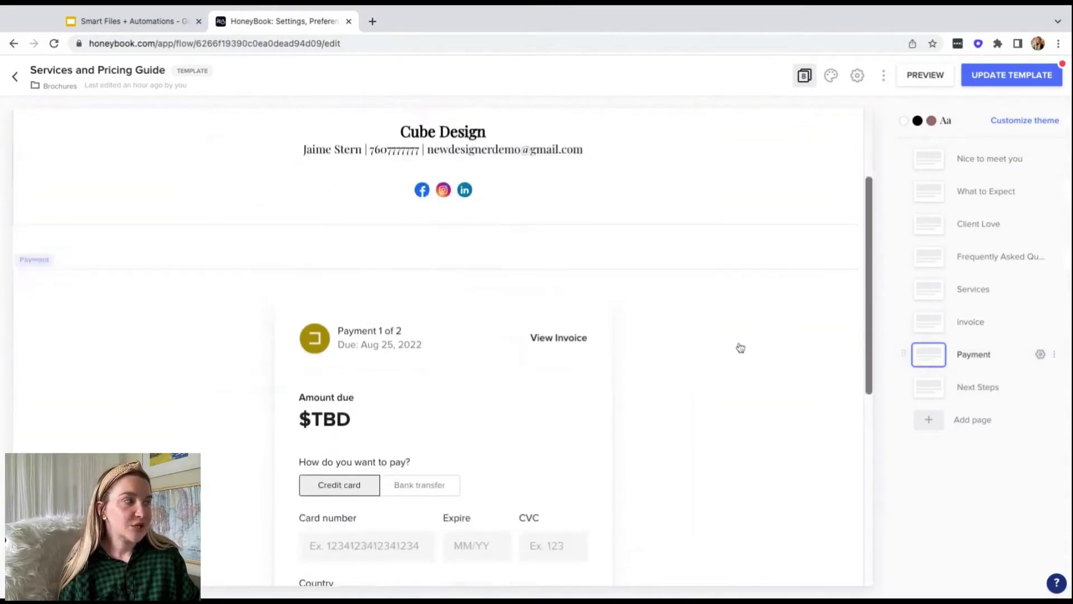
Review the Next Steps page, from its introduction and pre-call questions to the call-booking section, and leave the guide.
scroll(739, 347, "down", 5)
left_click(938, 393)
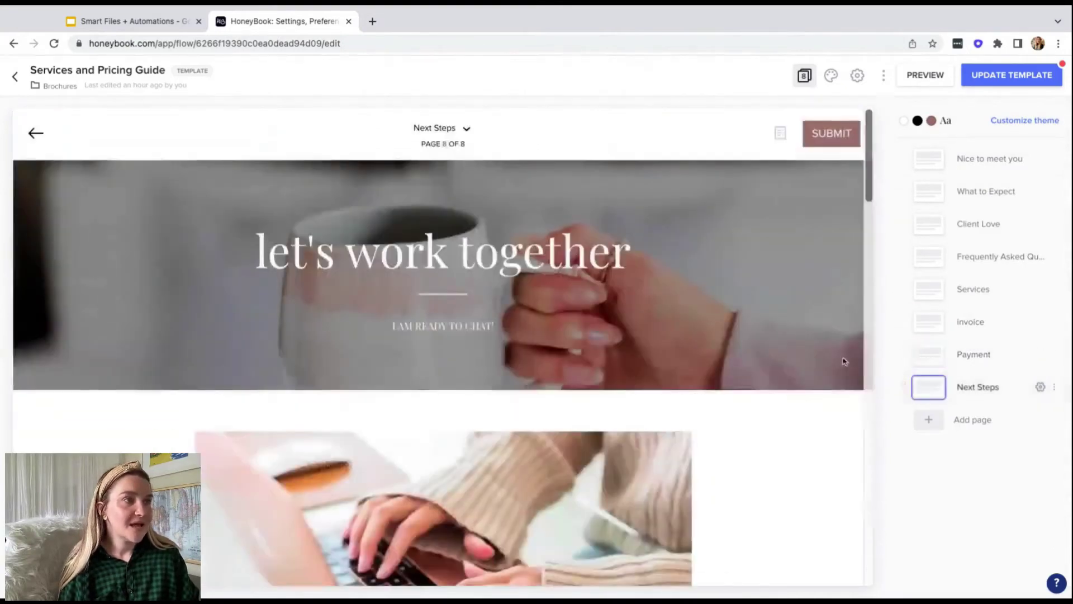
scroll(804, 287, "down", 8)
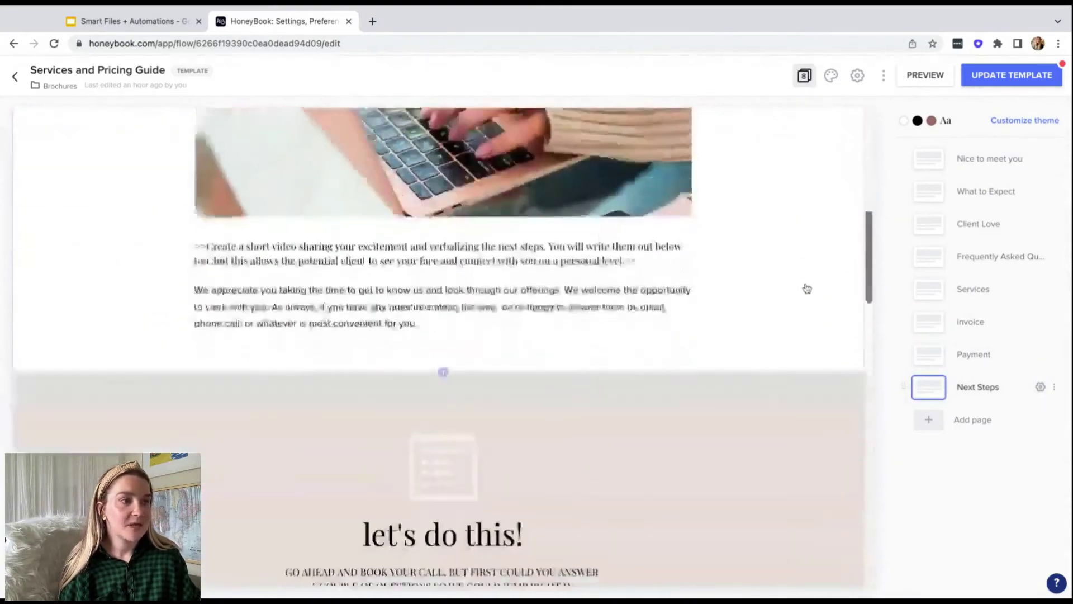
scroll(807, 288, "down", 12)
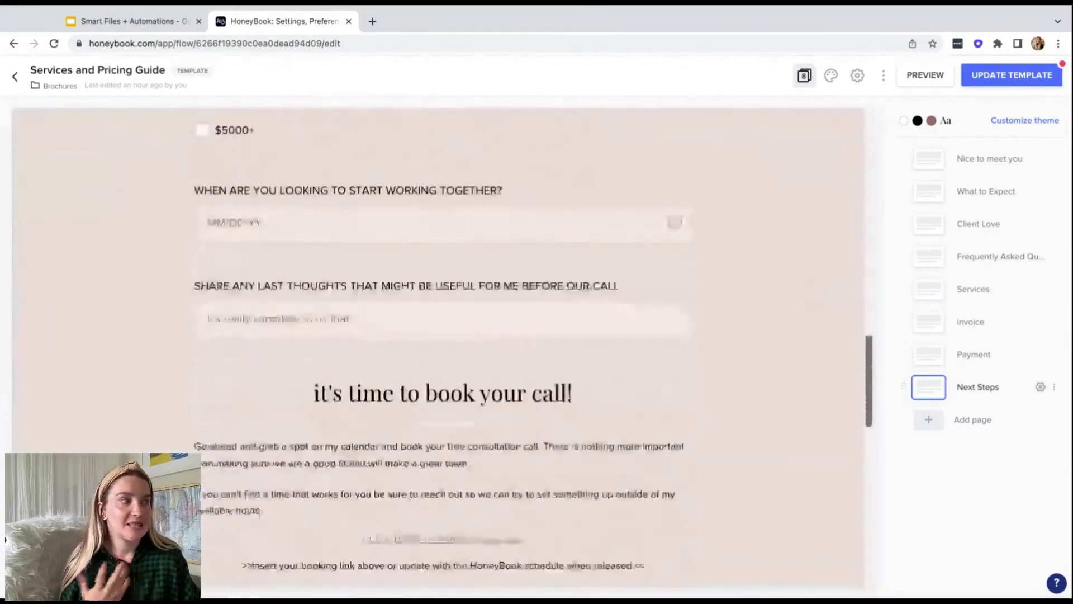
scroll(807, 289, "down", 3)
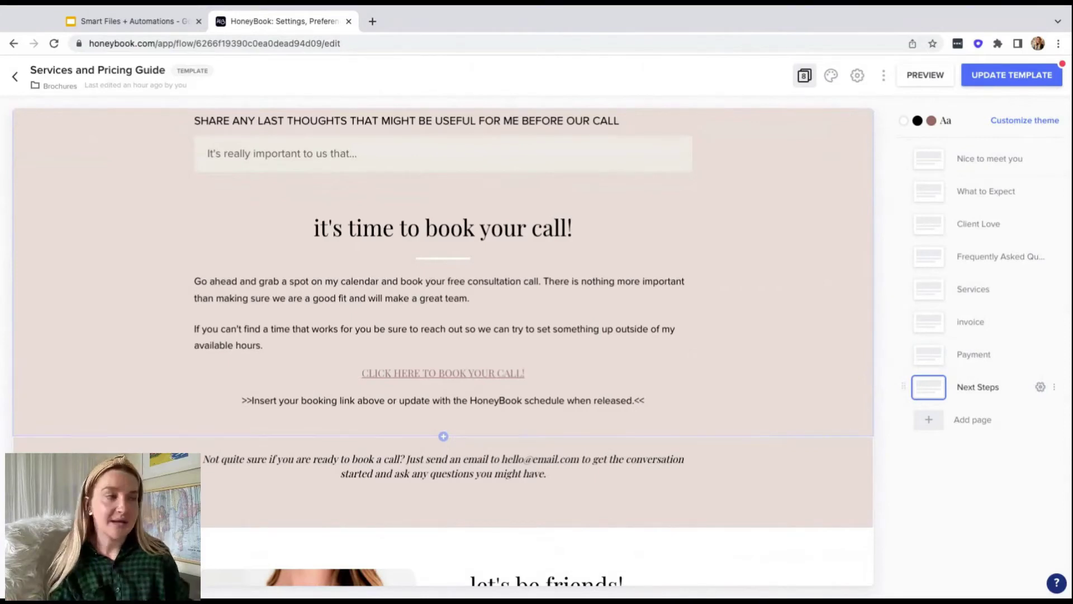
left_click(16, 77)
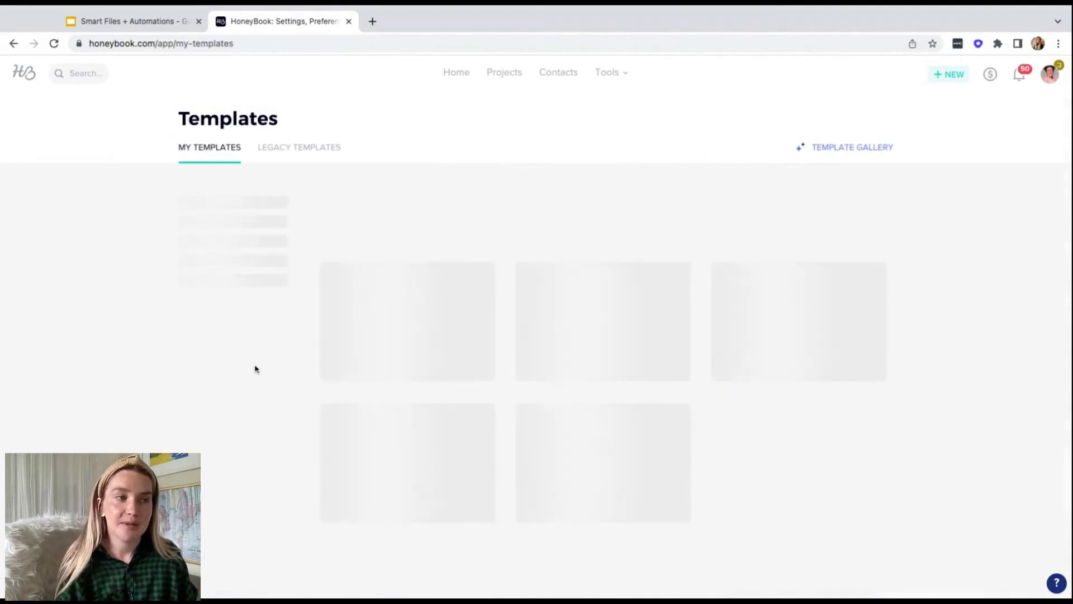
Find the Inquiry + Brochure- HB TEMPLATE among the email templates, read through its message, and return to the templates.
left_click(195, 434)
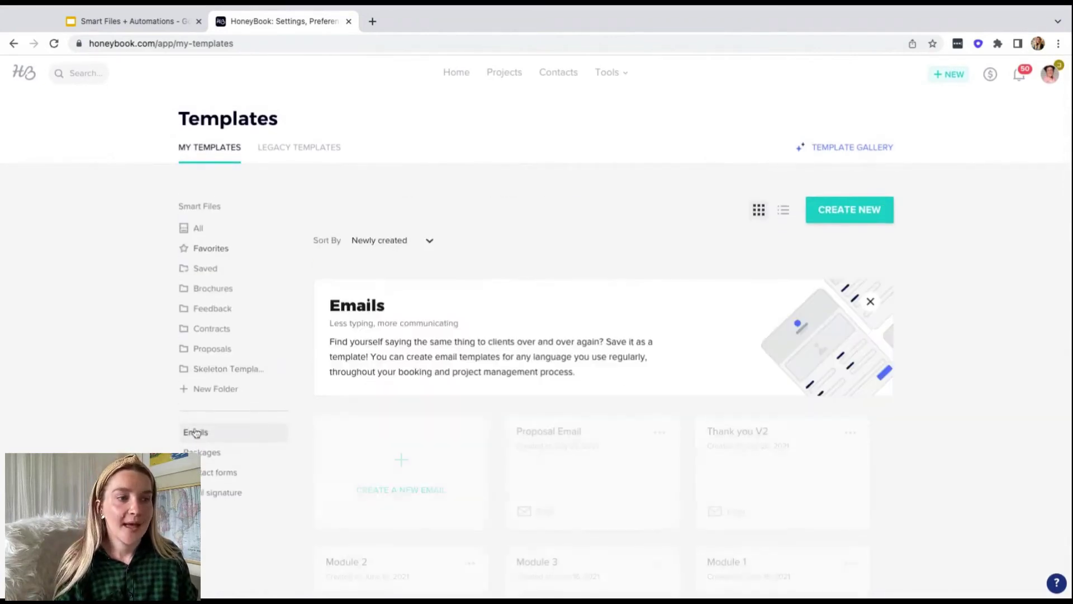
scroll(604, 413, "down", 5)
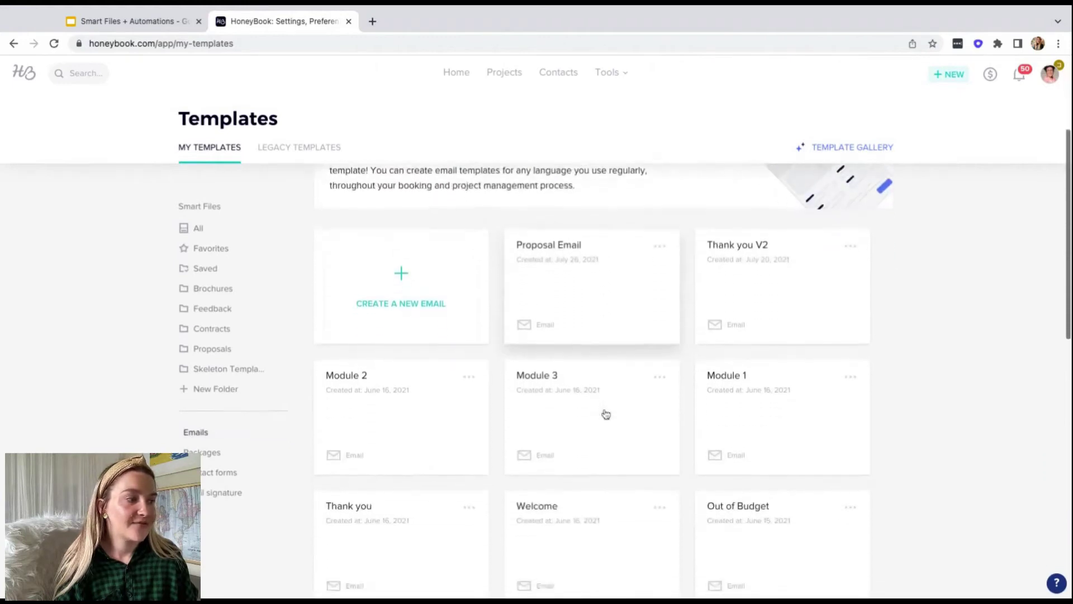
scroll(605, 413, "down", 5)
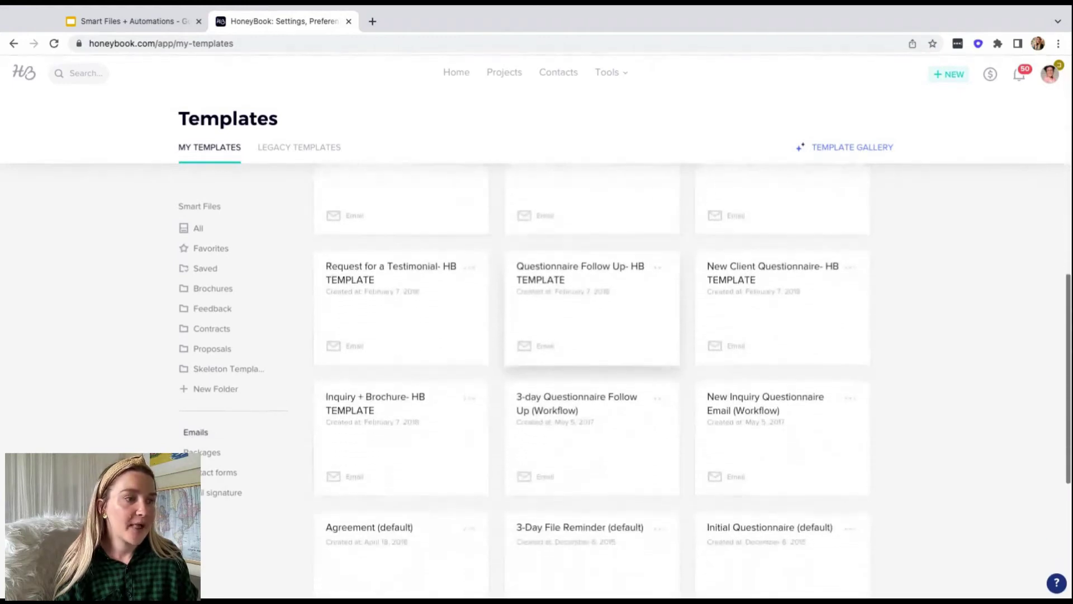
scroll(596, 408, "down", 1)
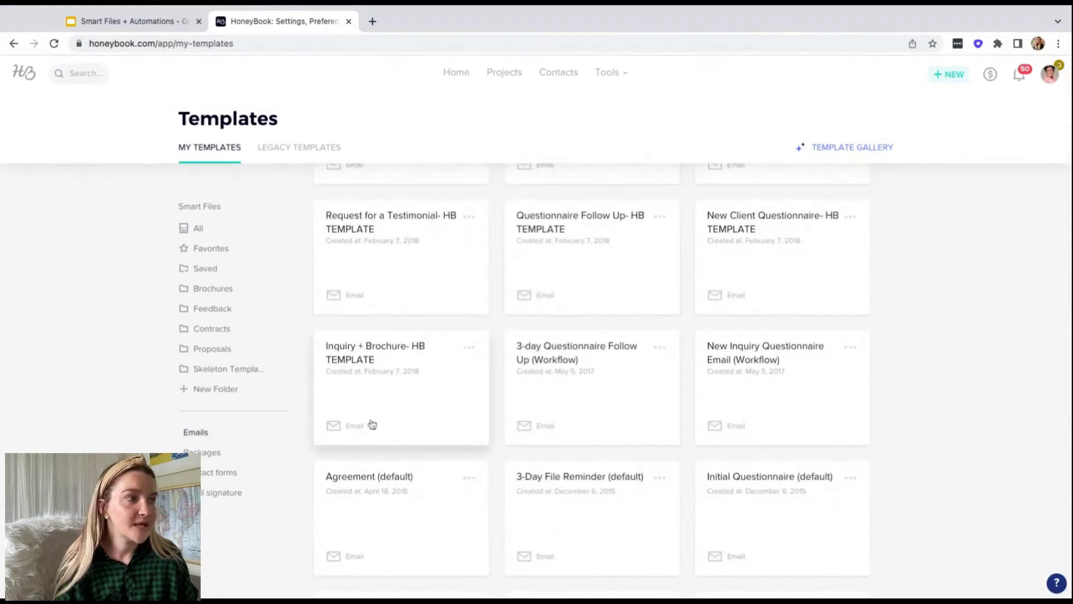
left_click(386, 381)
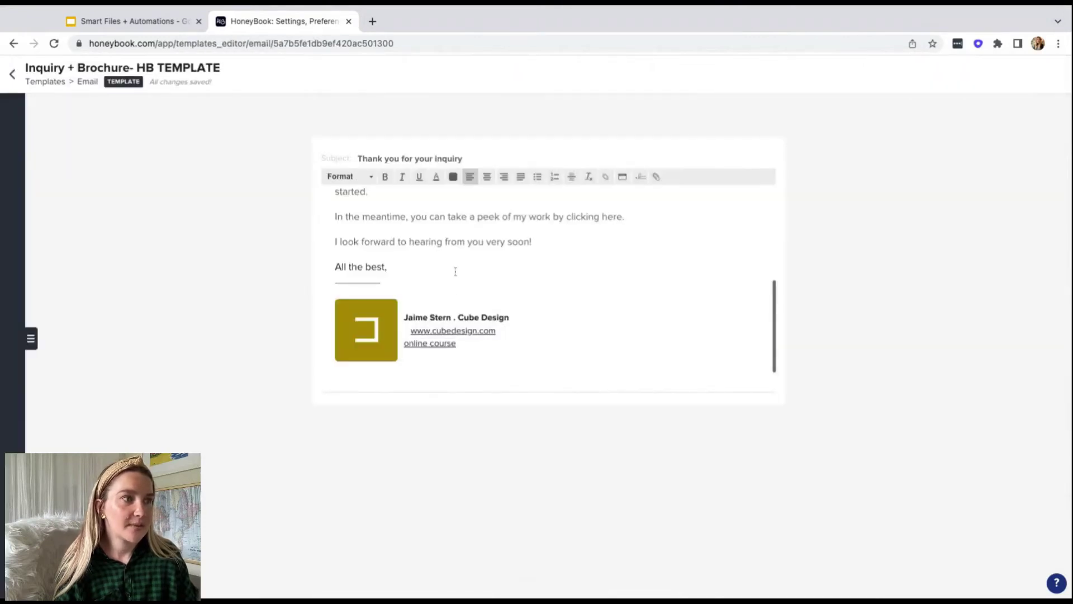
scroll(493, 284, "up", 1)
scroll(493, 284, "up", 5)
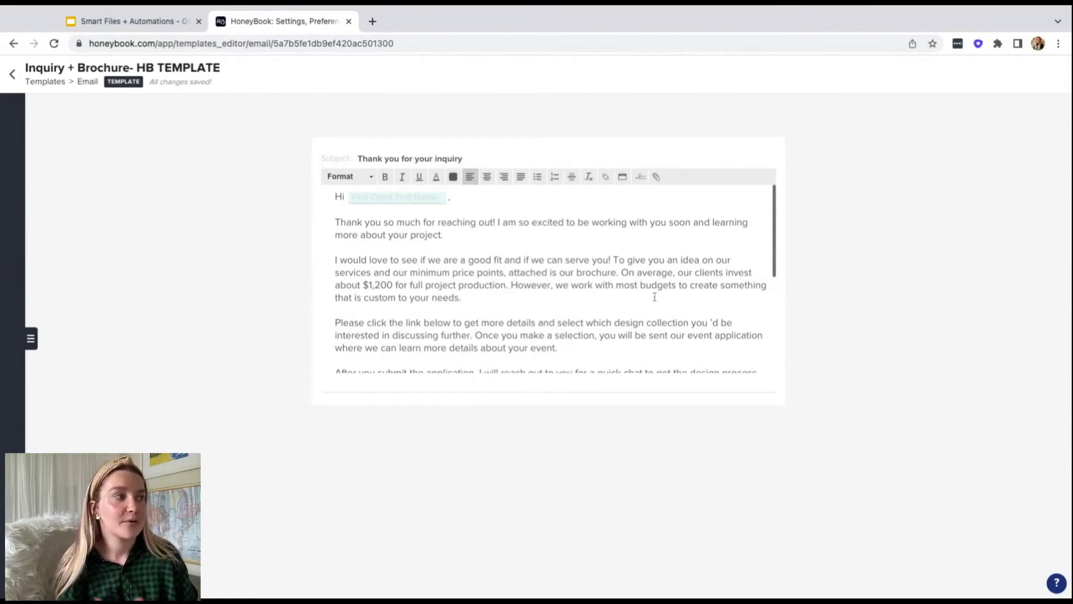
scroll(653, 298, "down", 1)
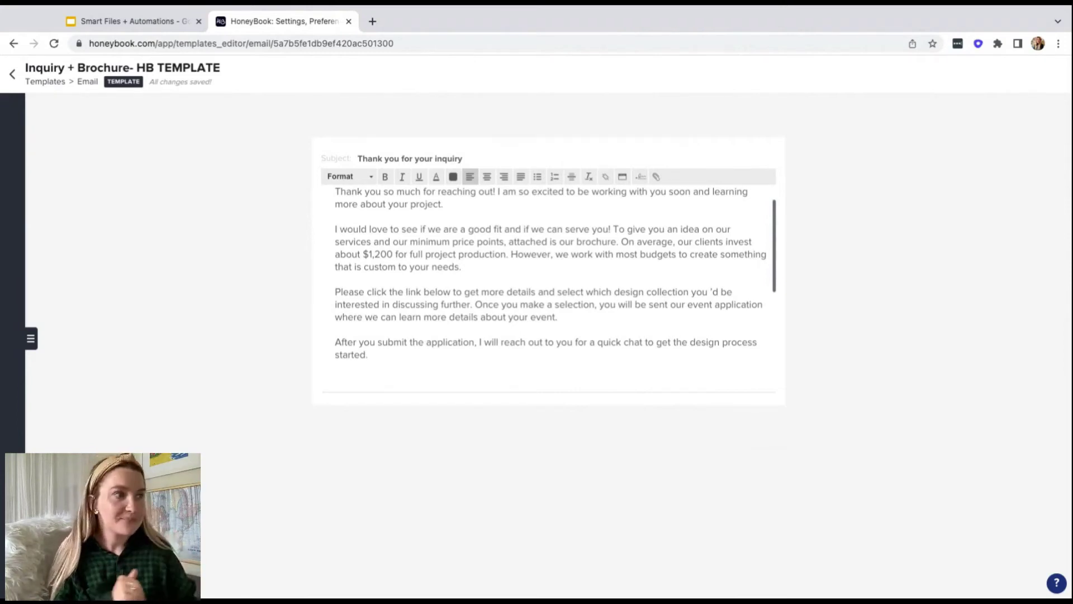
left_click(12, 73)
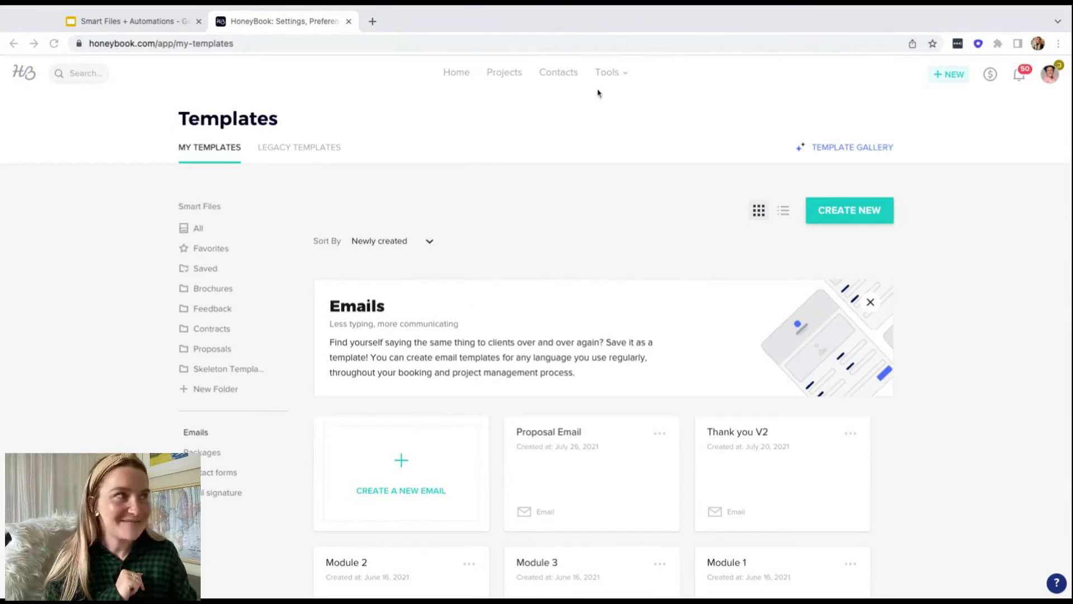
Create a new automation and add Send Smart File via email as its first action.
left_click(609, 75)
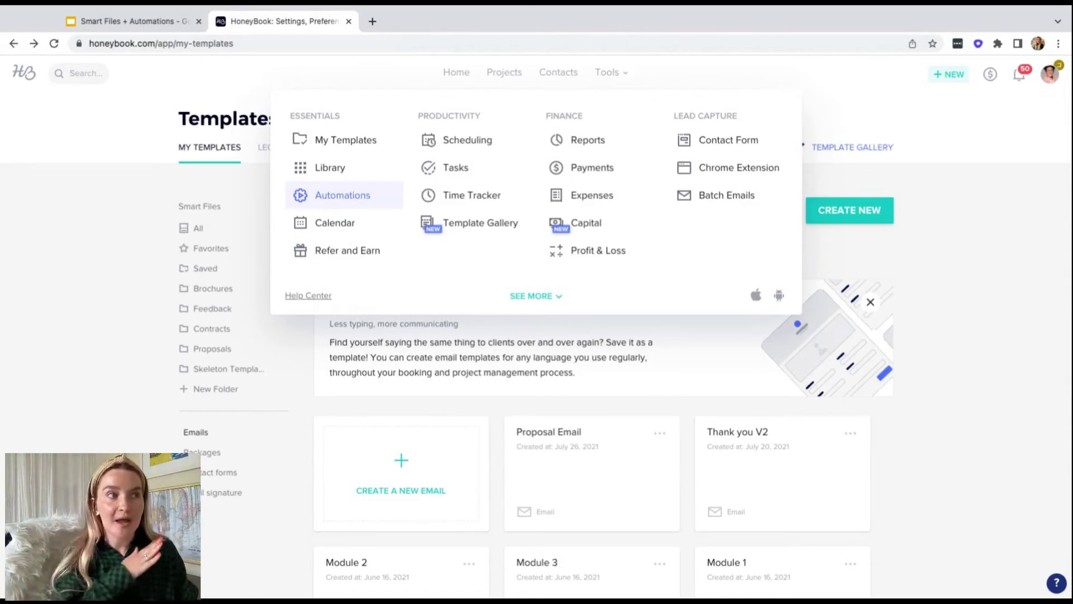
left_click(336, 195)
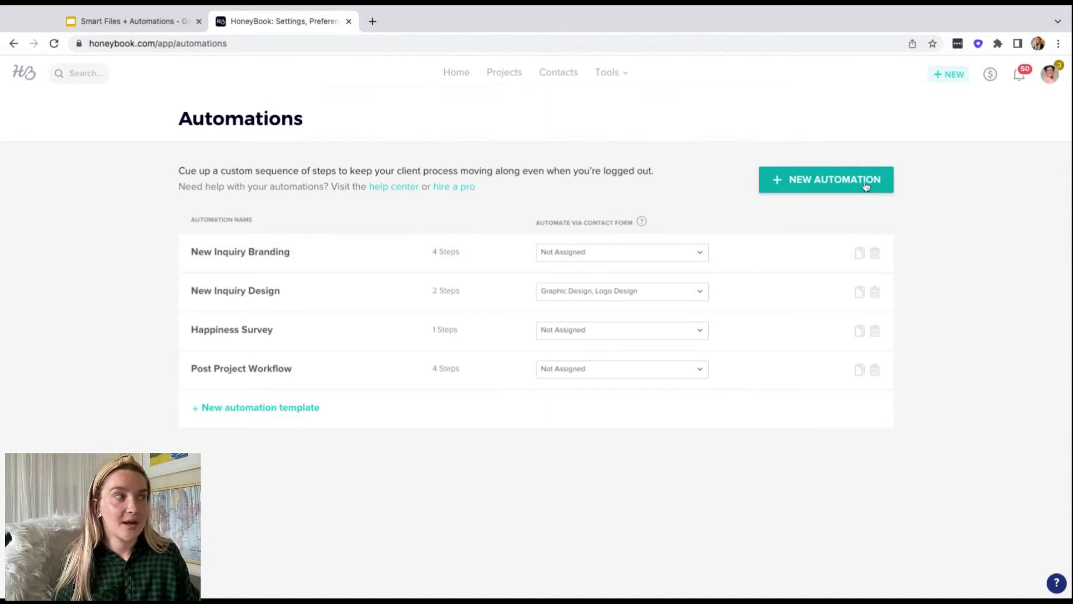
left_click(828, 186)
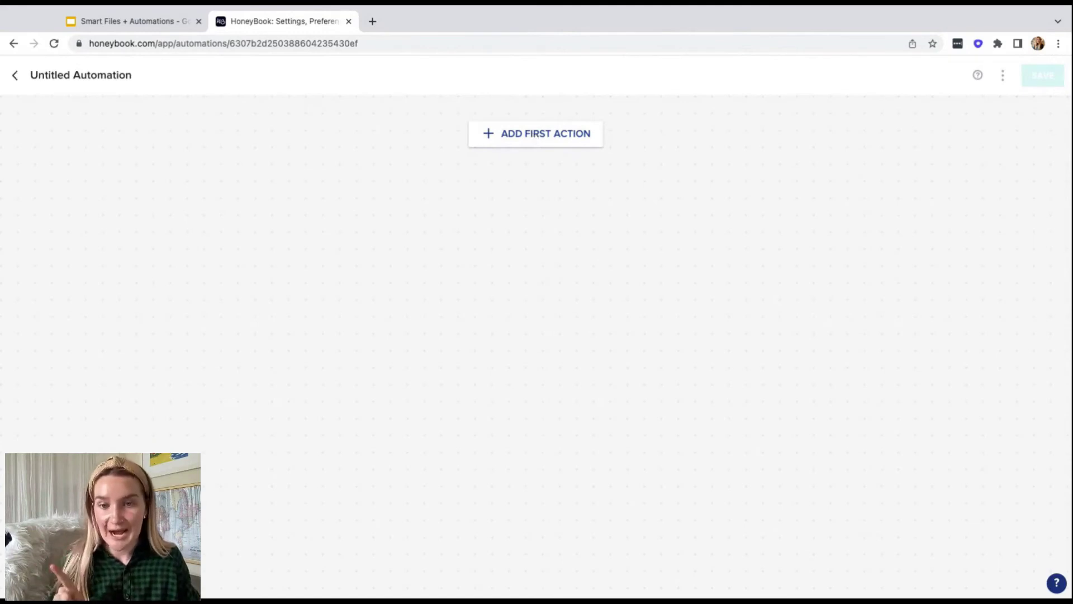
left_click(534, 134)
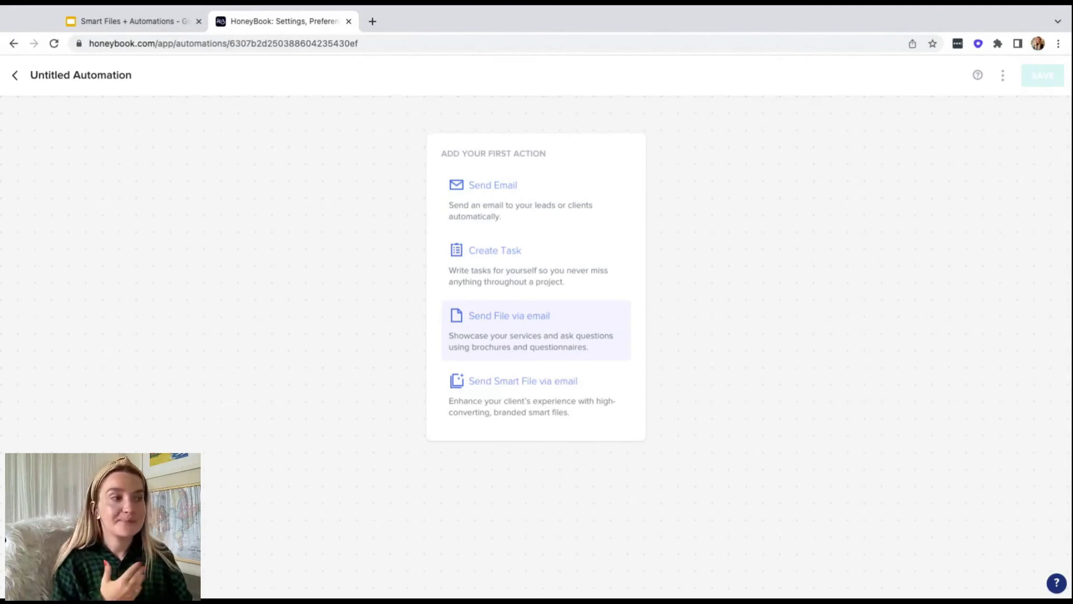
left_click(520, 335)
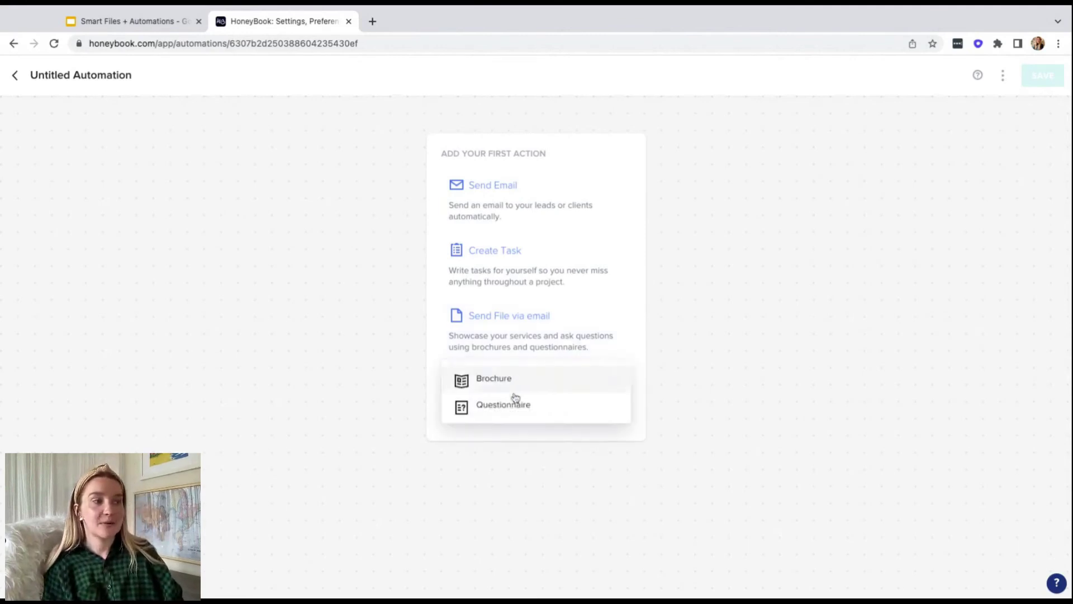
left_click(541, 404)
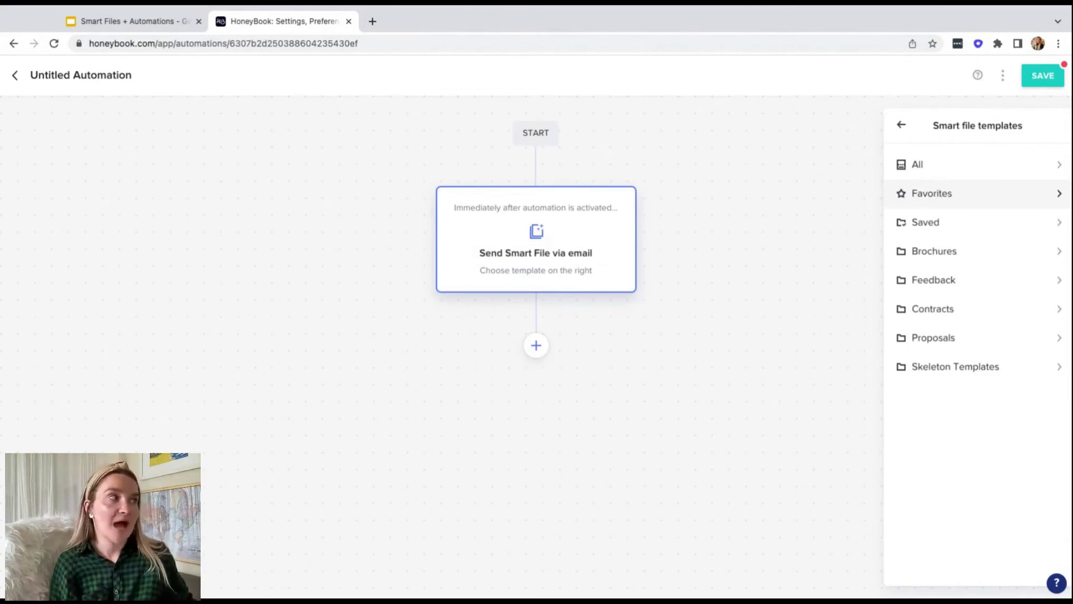
Browse the smart file templates and choose the Services and Pricing Guide from the favorites as the file to send.
left_click(961, 193)
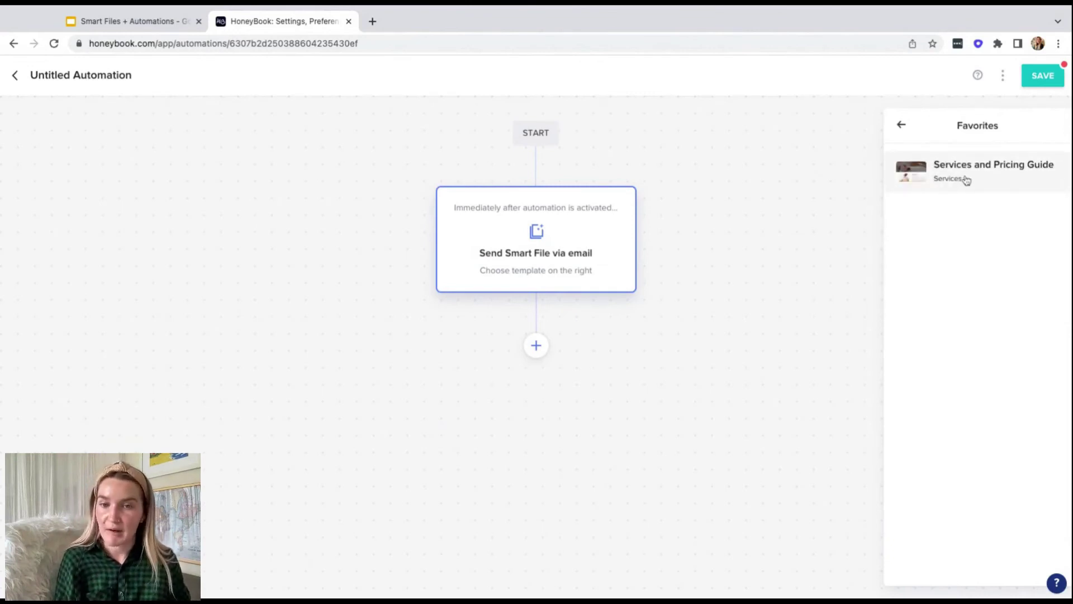
left_click(901, 124)
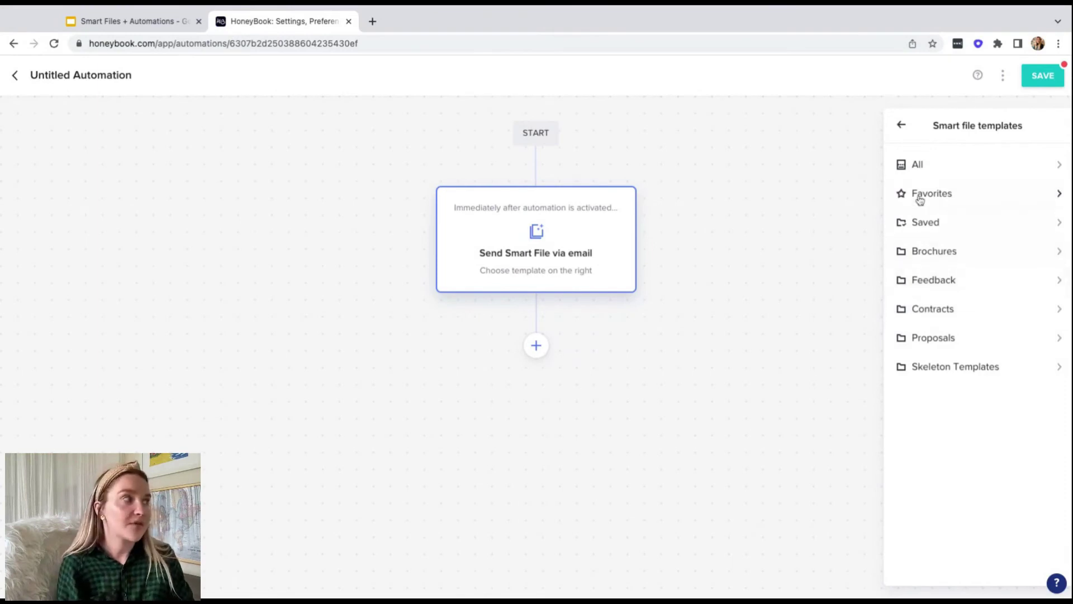
left_click(921, 165)
scroll(950, 240, "down", 1)
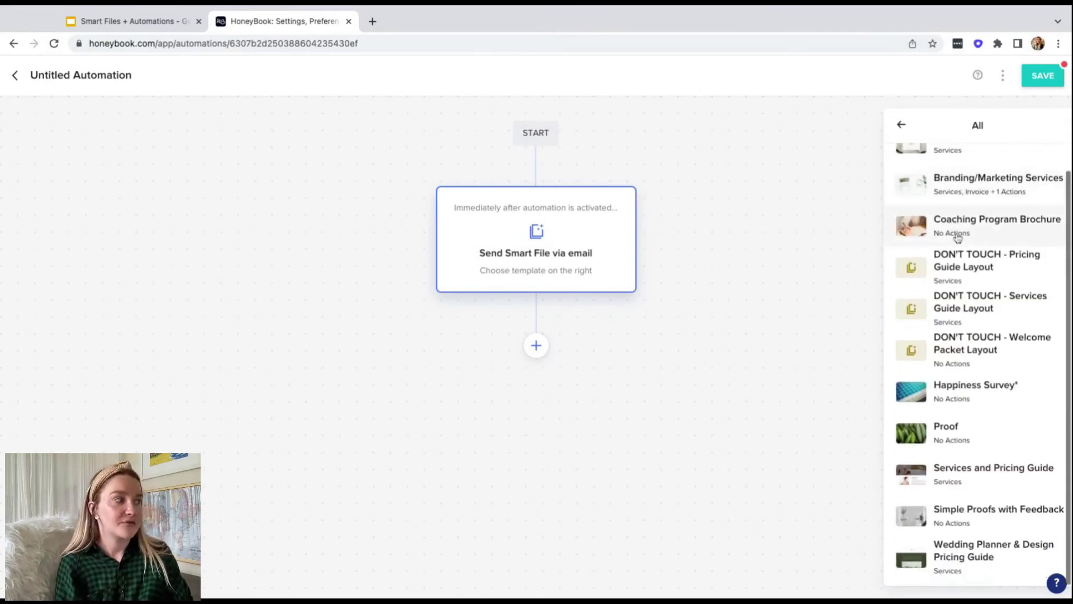
scroll(957, 239, "up", 1)
left_click(901, 125)
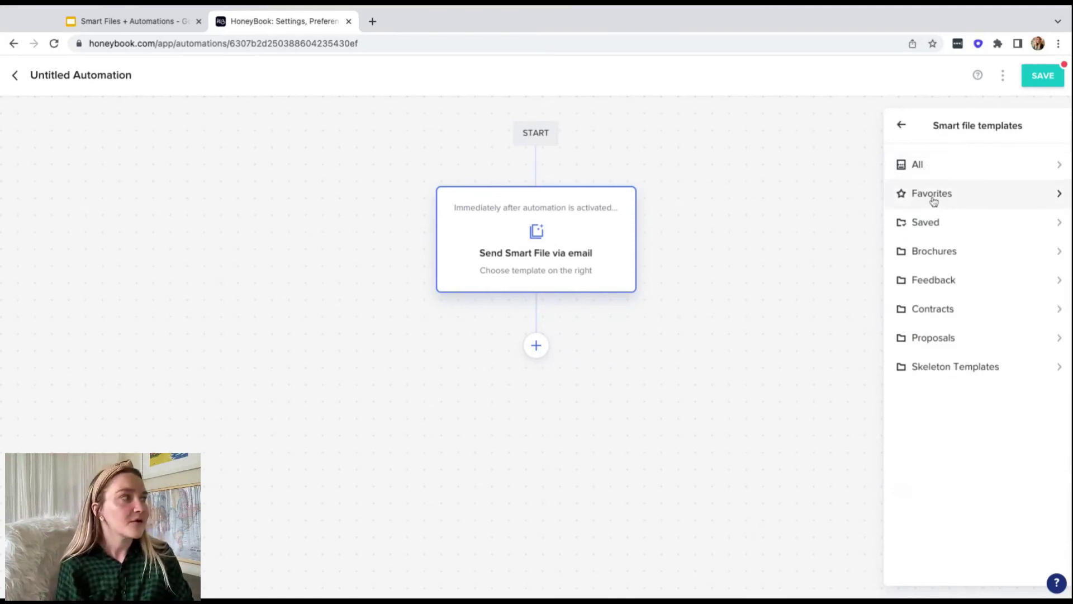
left_click(932, 198)
left_click(954, 183)
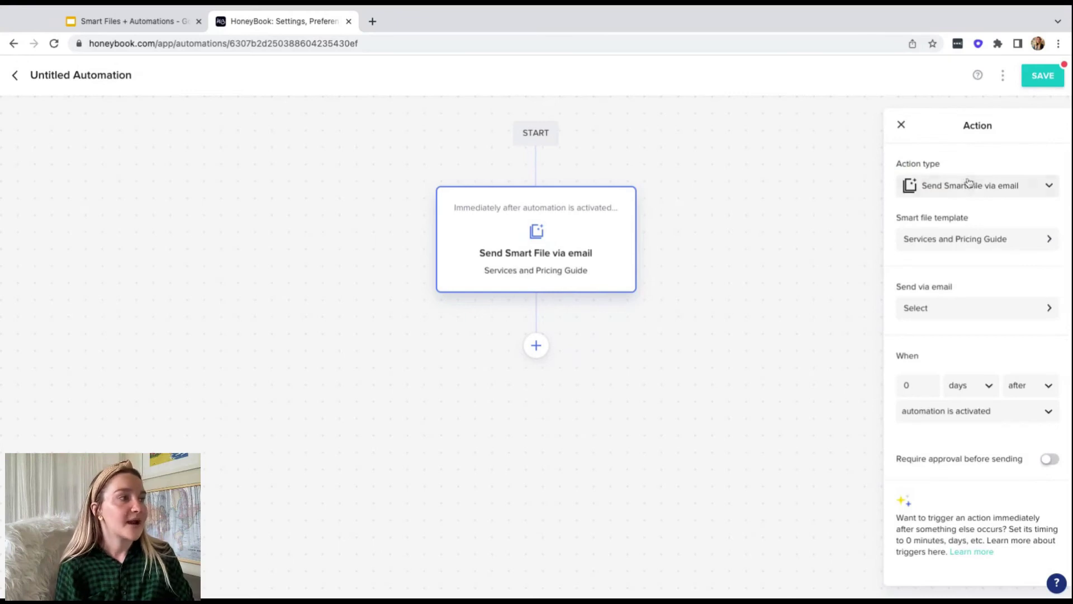
Check the smart file template folders and the action types available for this action.
left_click(977, 241)
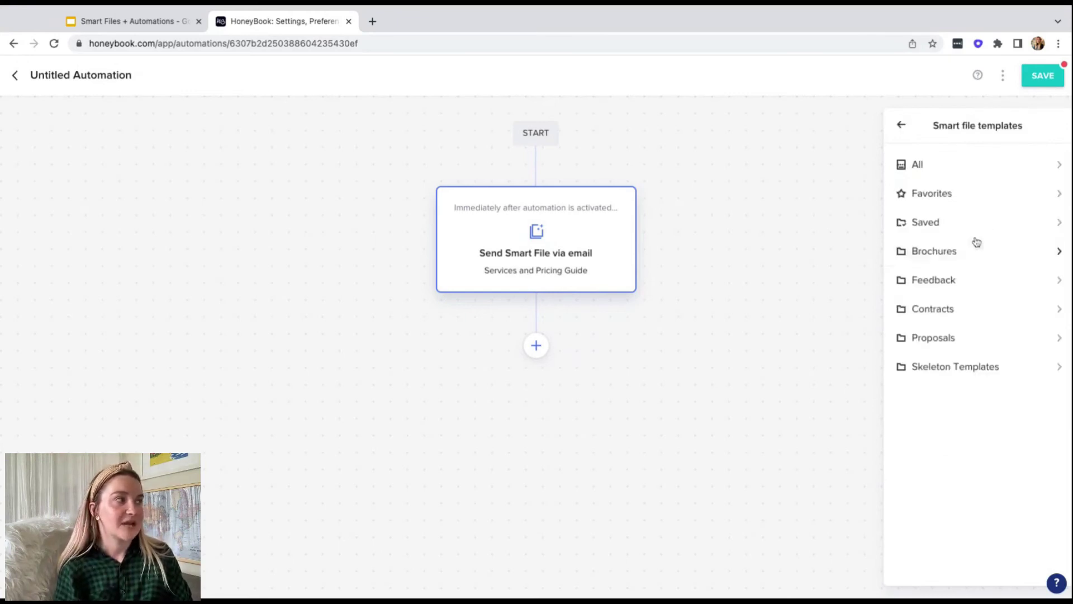
left_click(901, 125)
left_click(943, 191)
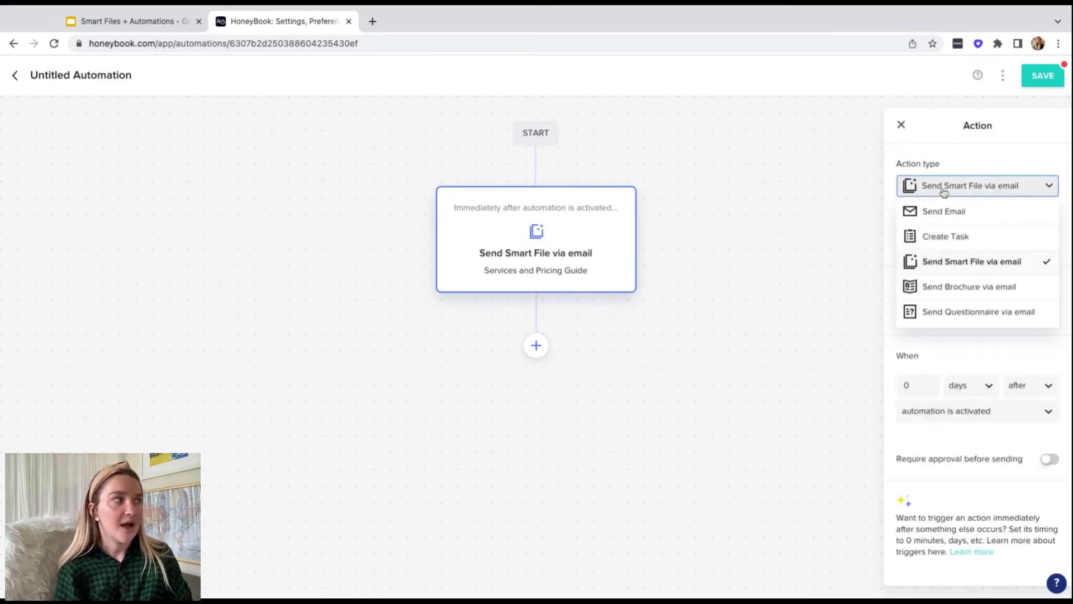
left_click(970, 193)
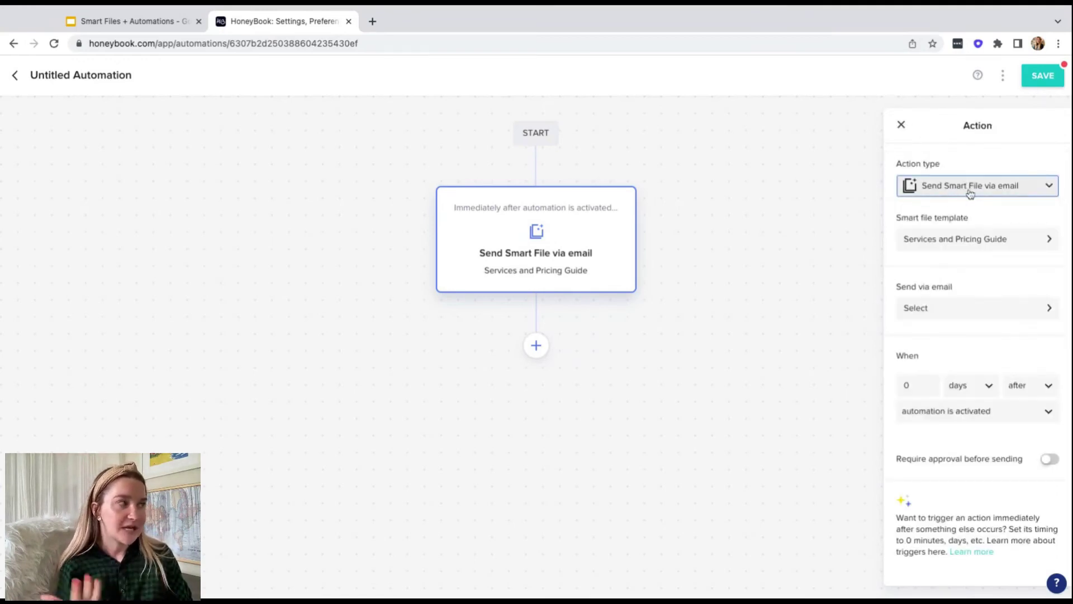
Assign the Inquiry + Brochure- HB TEMPLATE email to the smart file action and inspect its preview and editor.
left_click(933, 309)
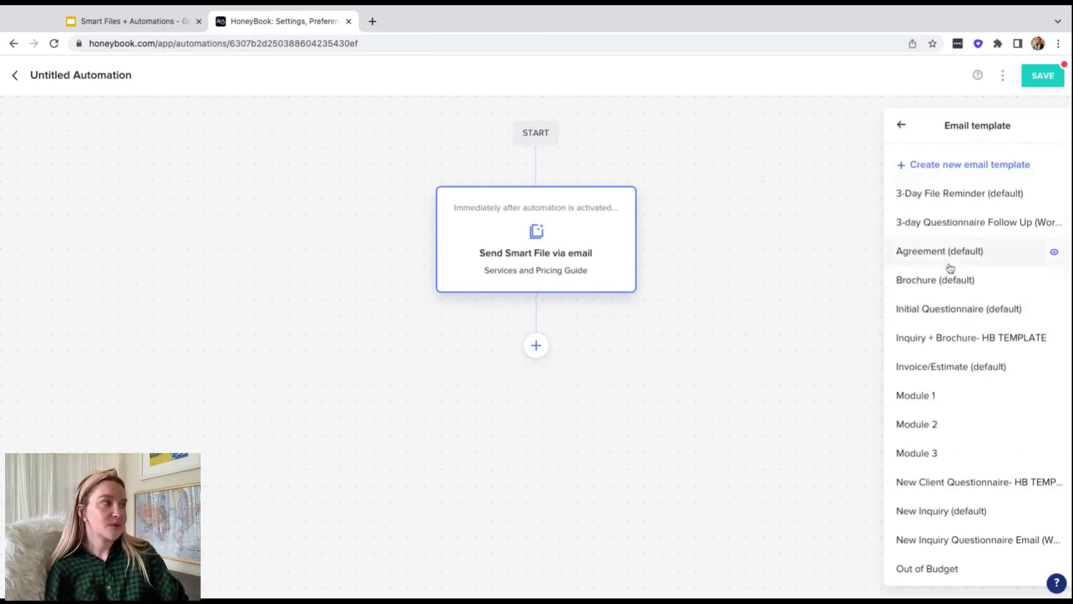
left_click(948, 341)
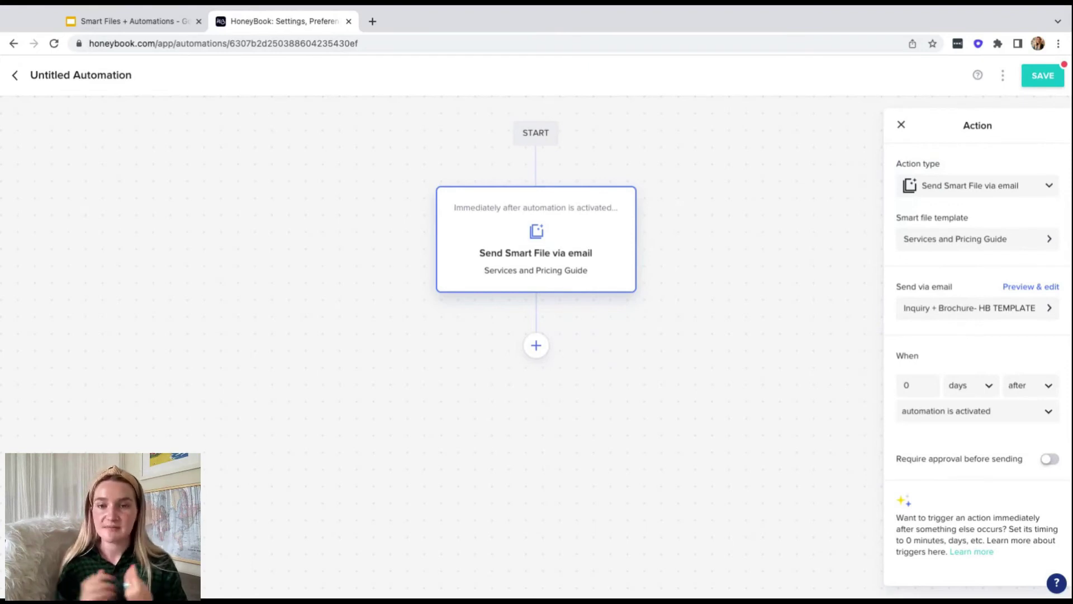
left_click(1030, 286)
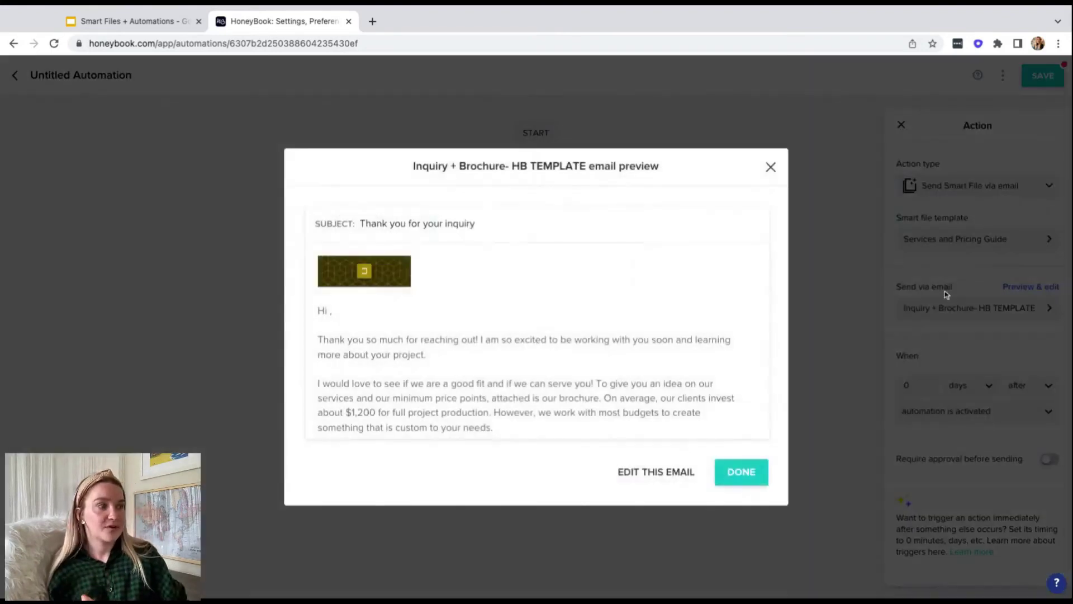
scroll(589, 408, "down", 5)
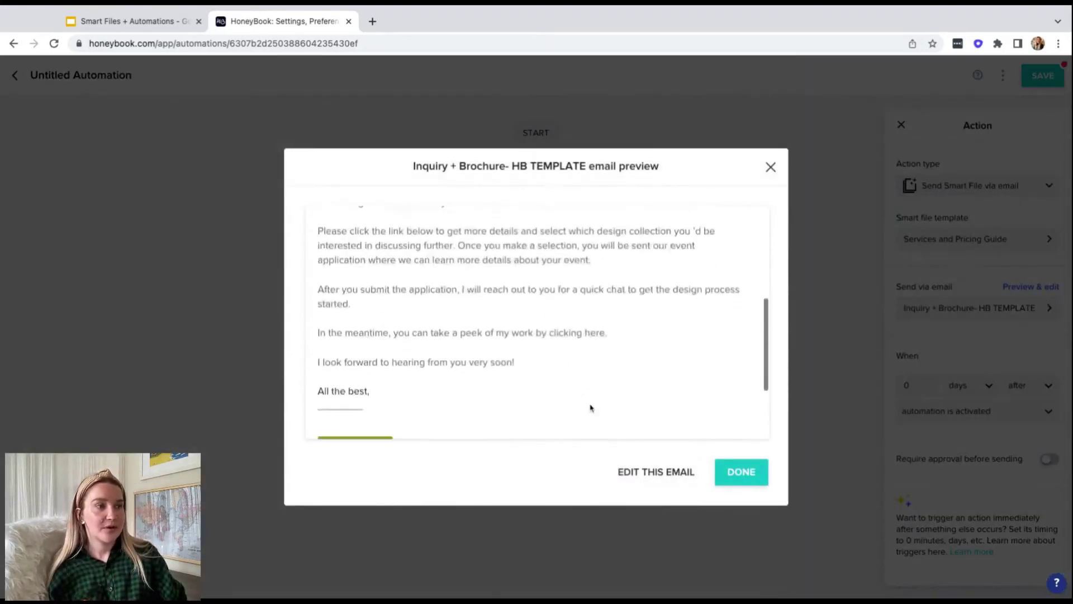
left_click(652, 478)
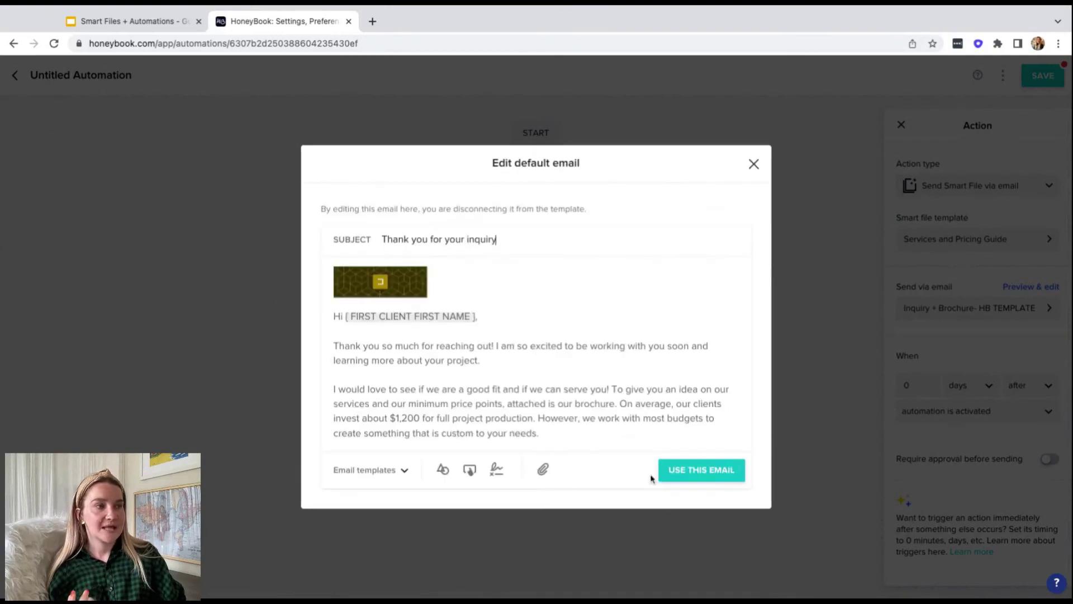
triple_click(323, 210)
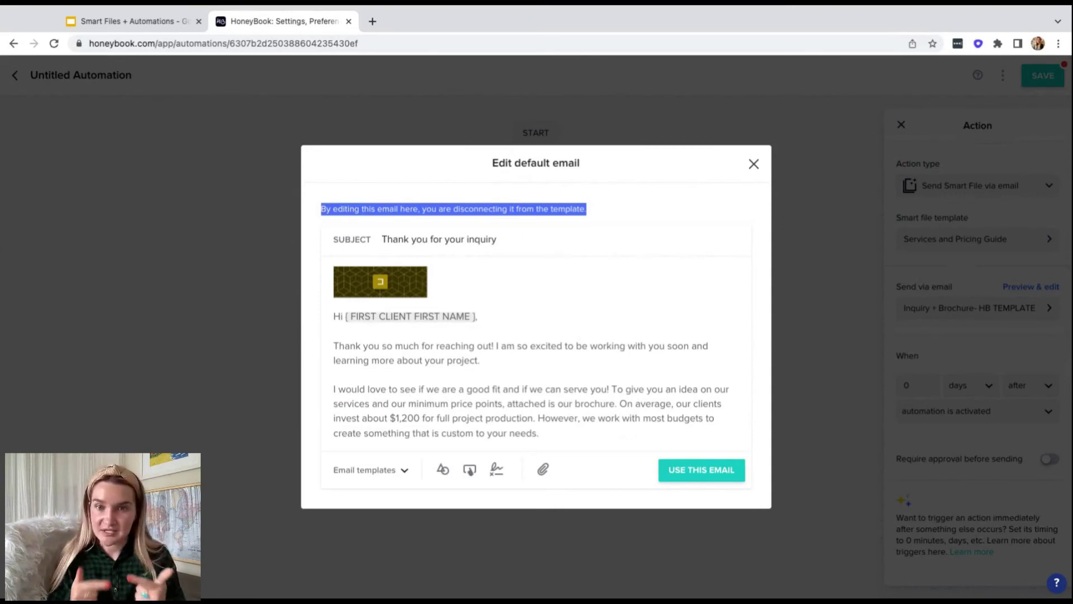
left_click(754, 166)
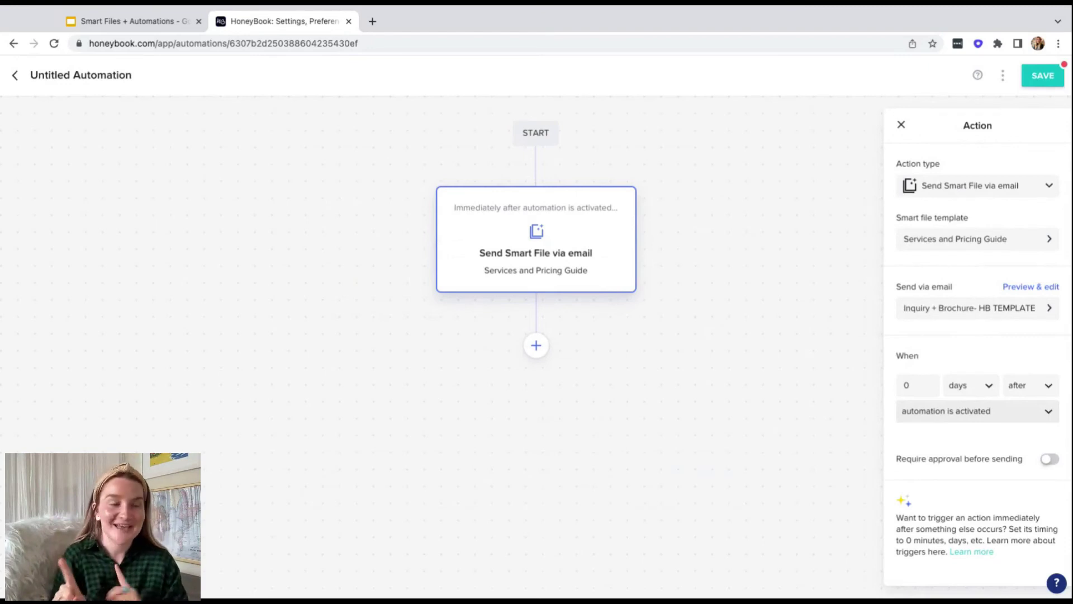
Review the available time units and trigger events for the smart file action's timing.
left_click(975, 390)
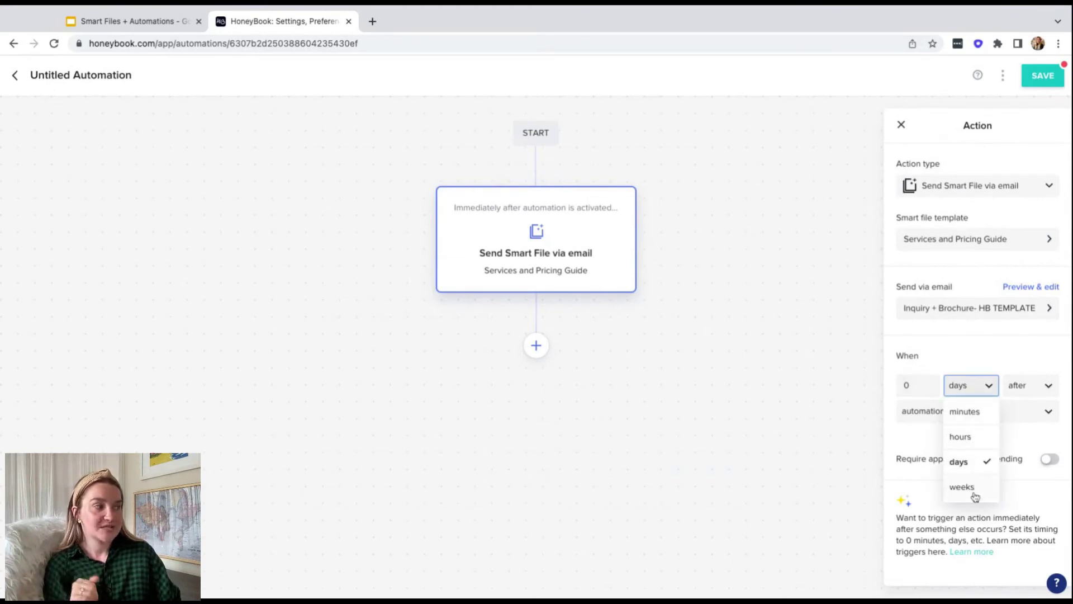
left_click(1027, 394)
left_click(972, 412)
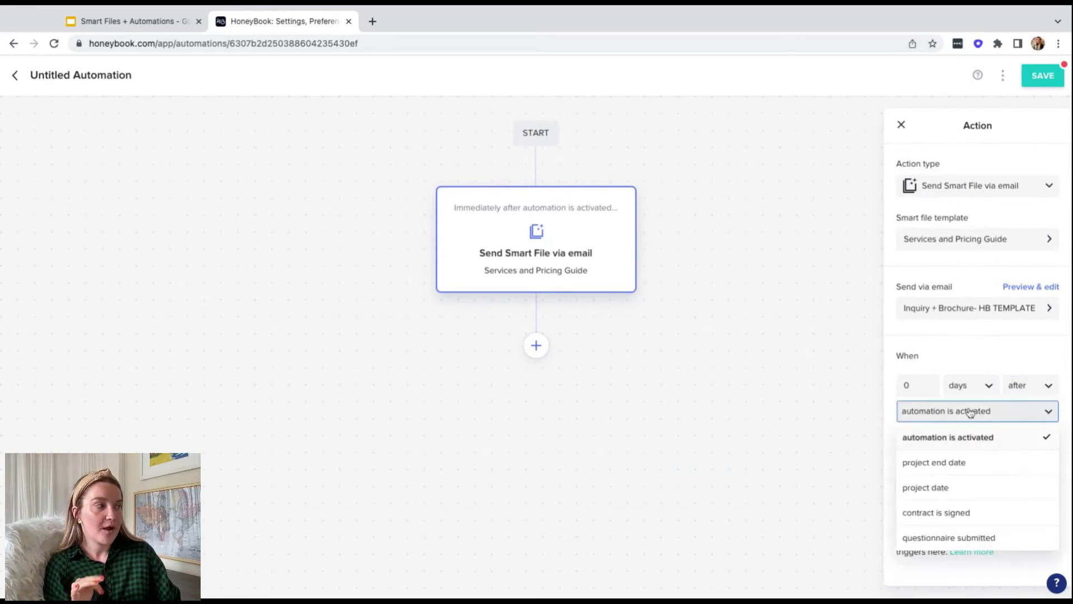
scroll(980, 454, "down", 5)
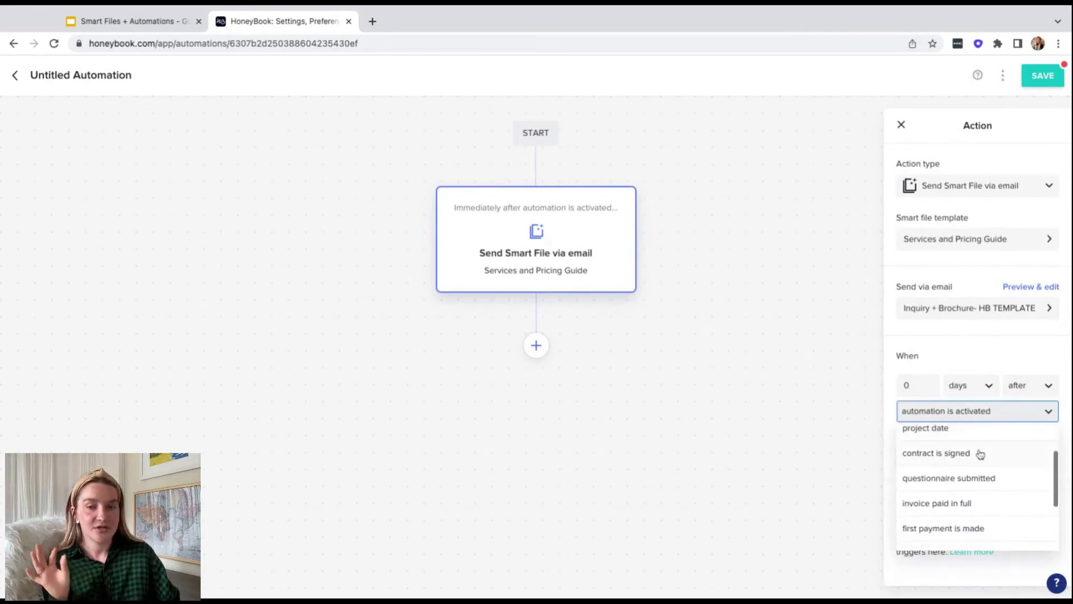
scroll(980, 454, "down", 1)
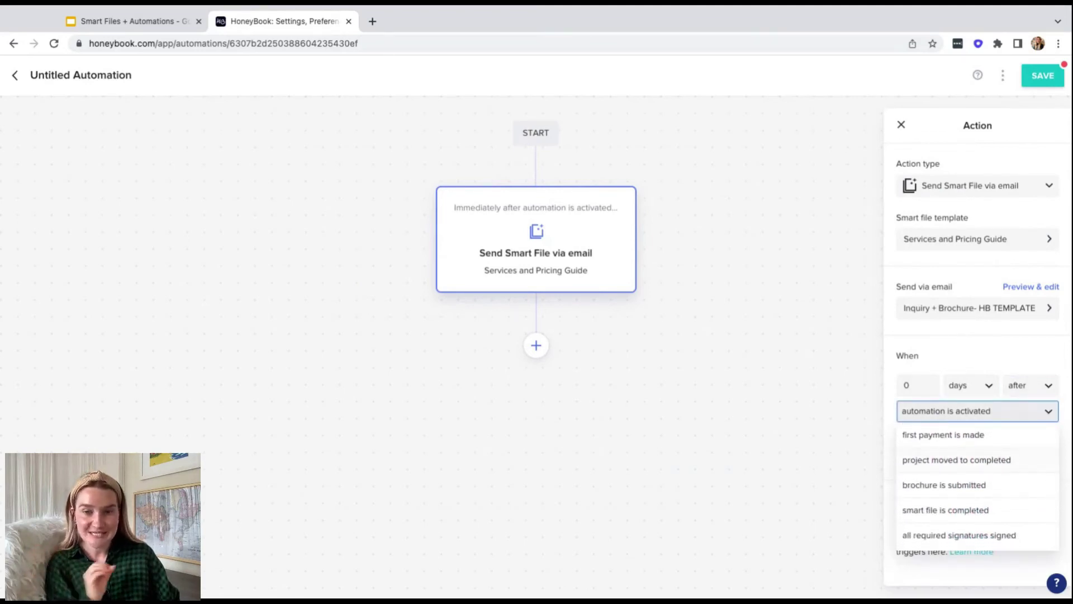
left_click(0, 431)
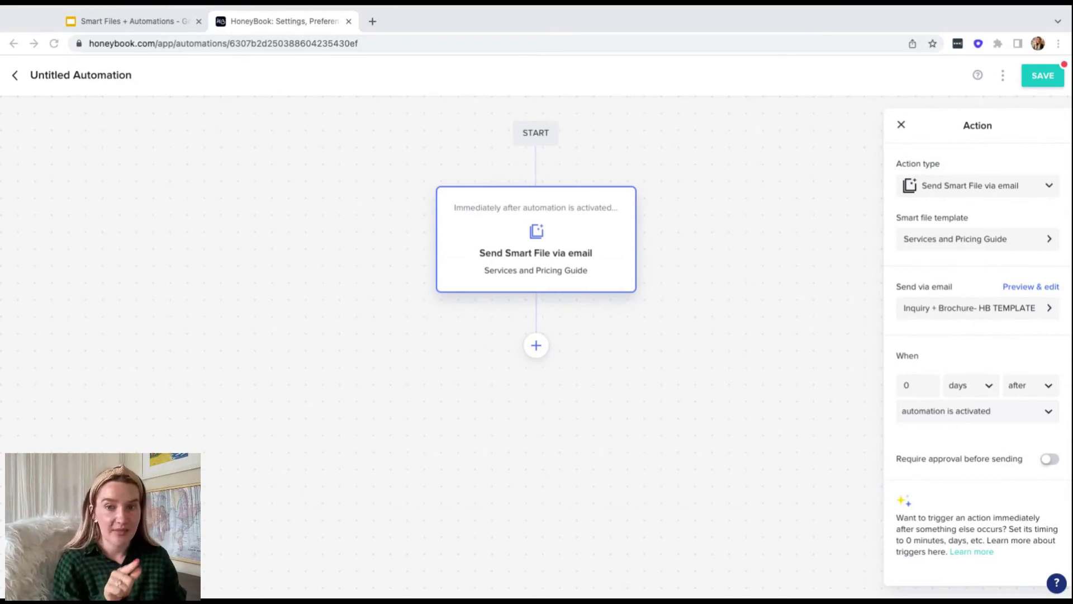
Set the smart file action to run 5 minutes after the automation is activated.
left_click(971, 389)
left_click(963, 412)
left_click(920, 393)
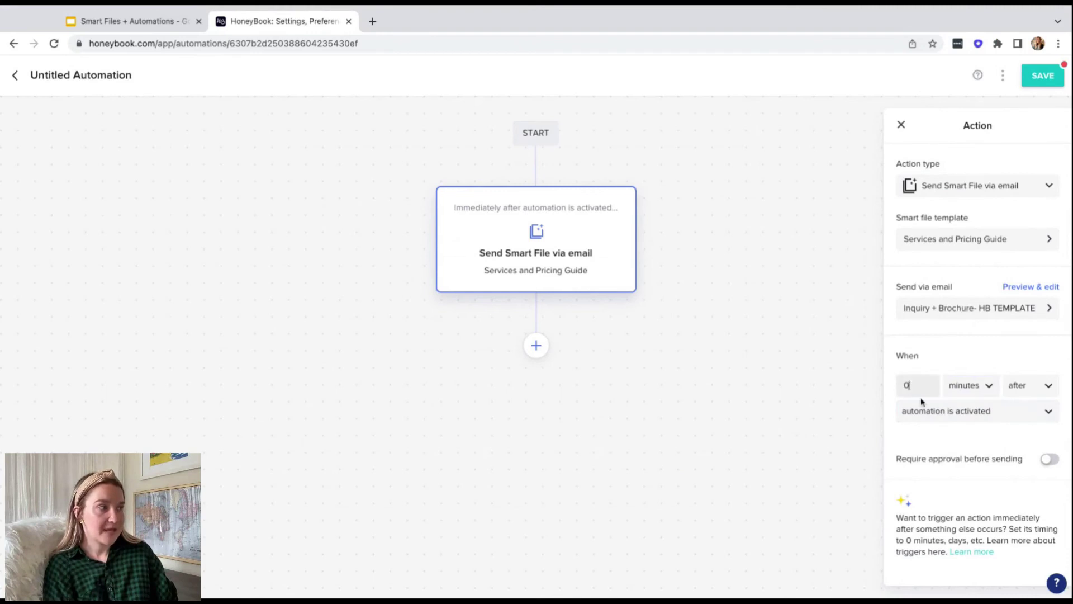
key("BackSpace")
type("5")
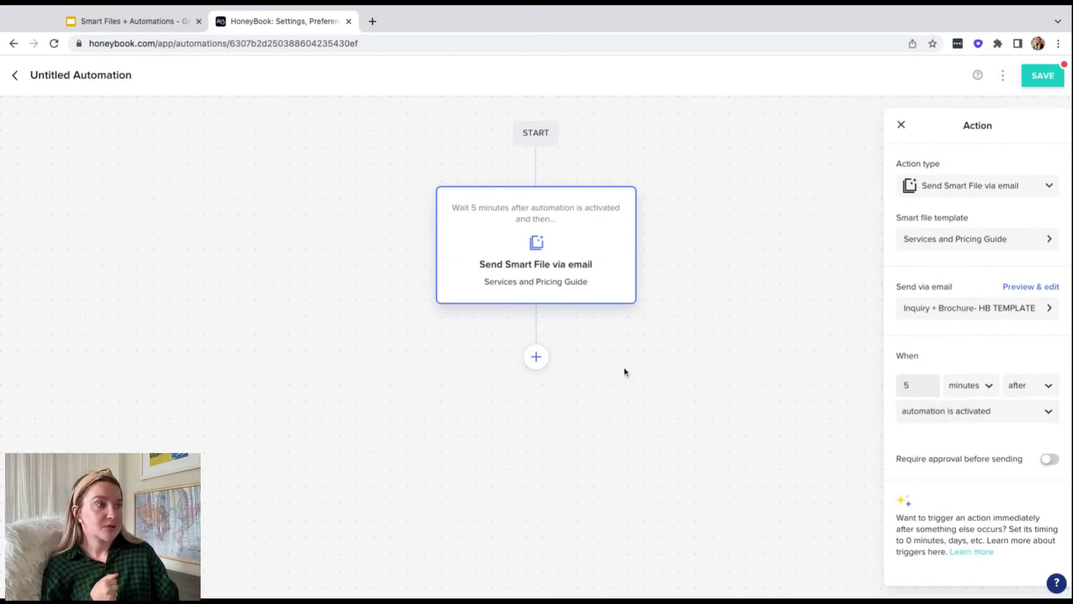
Add a Create Task action after the smart file with the text "has client replied yet? Call them!".
left_click(536, 356)
left_click(510, 325)
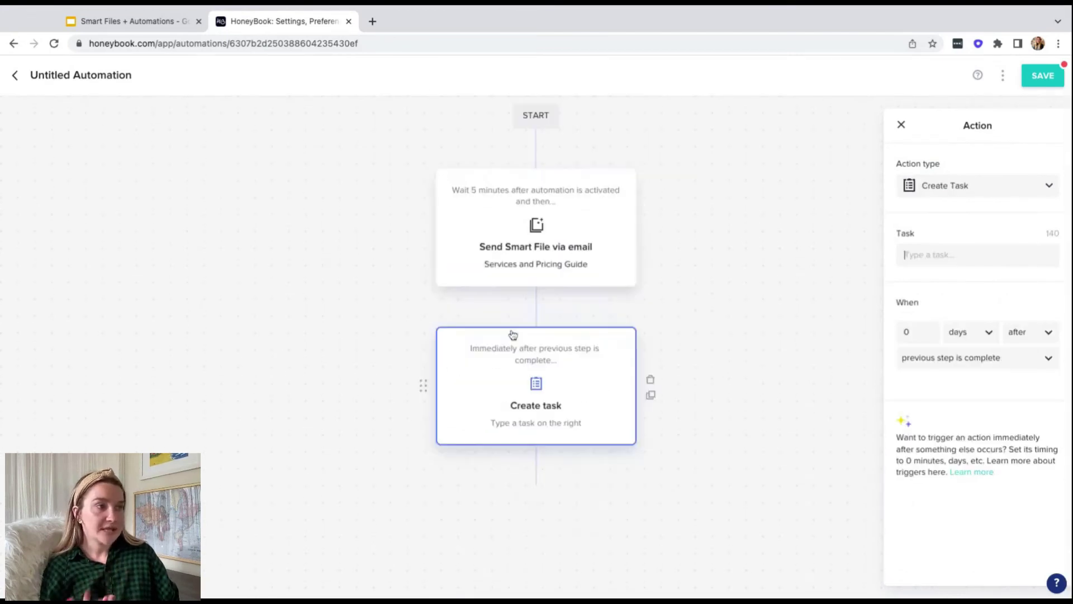
left_click(945, 260)
type("s")
key("BackSpace")
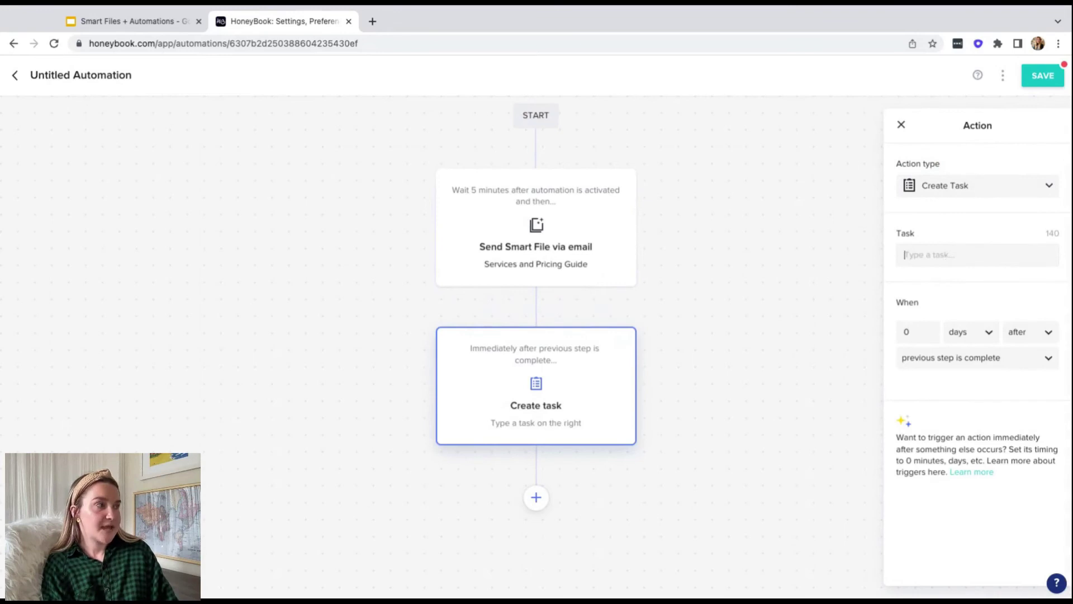
type("has c")
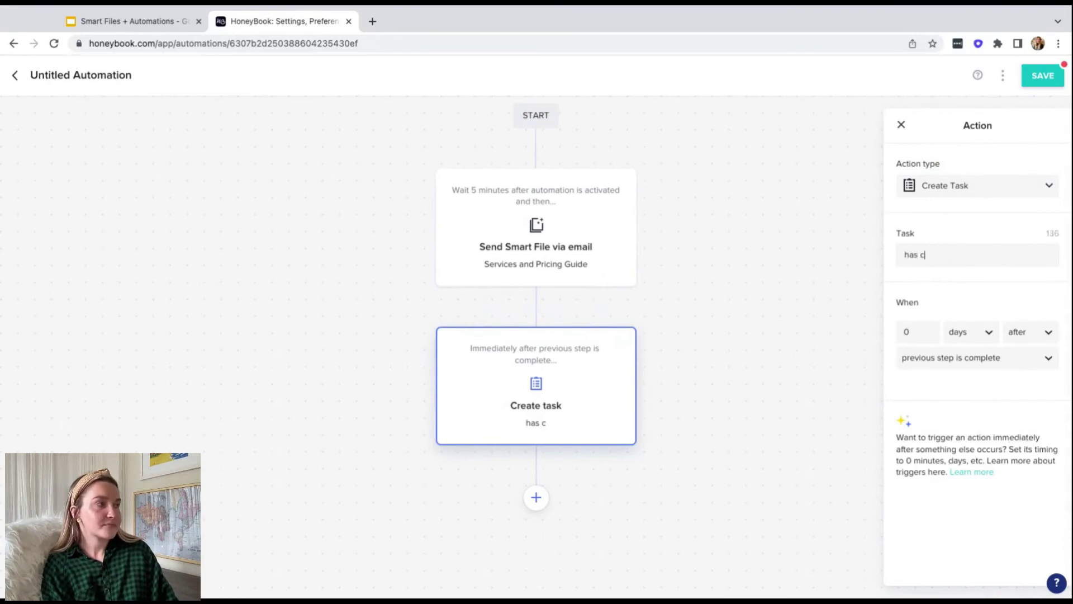
type("lient replied ")
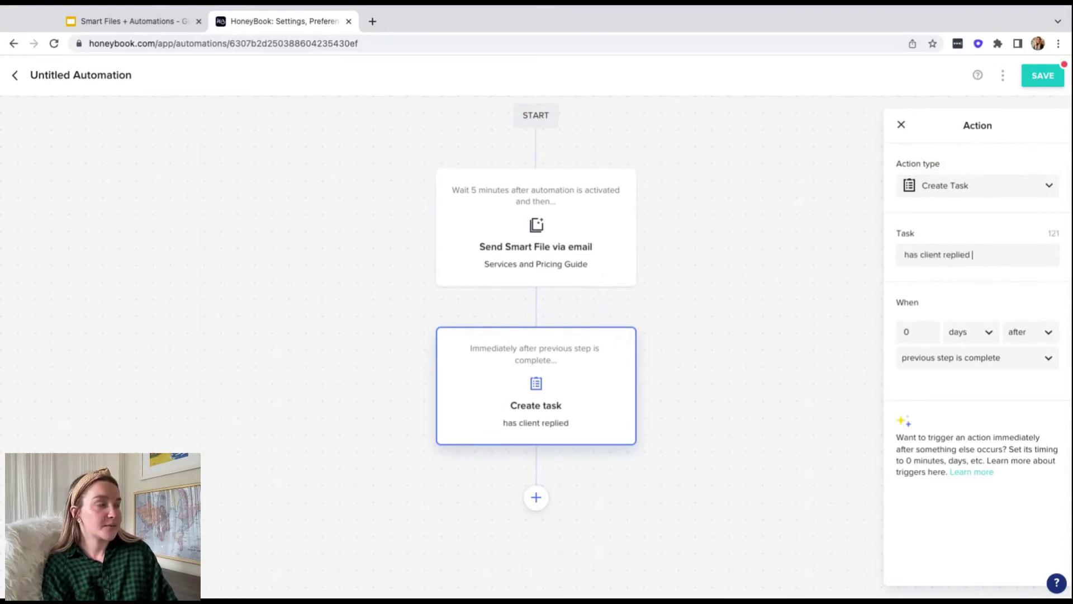
type("yet? Call them!")
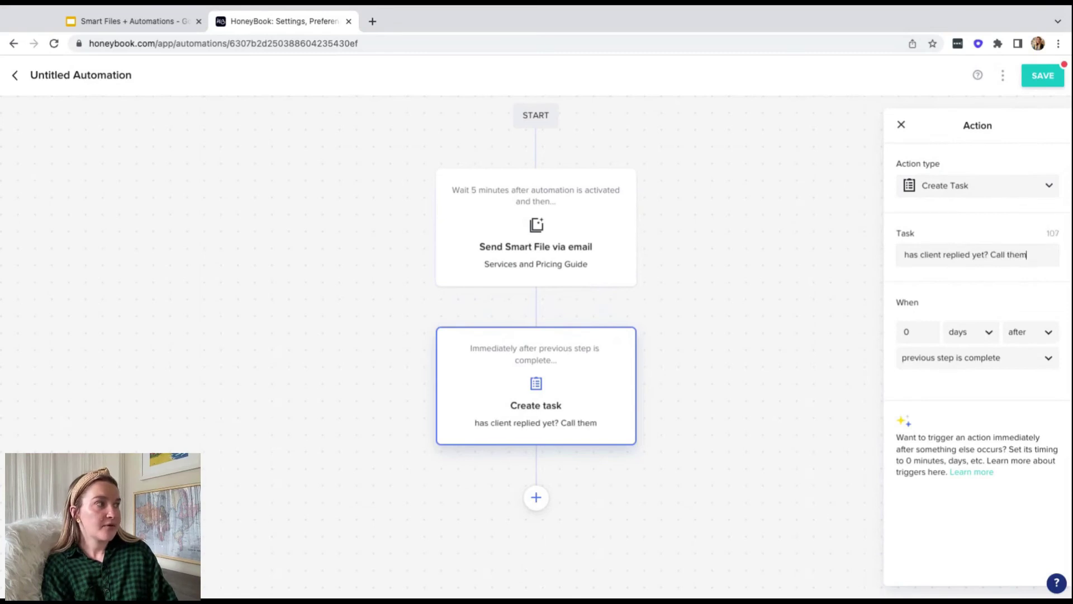
Set the task to be created 3 days after the previous step is complete and save the automation.
left_click(919, 334)
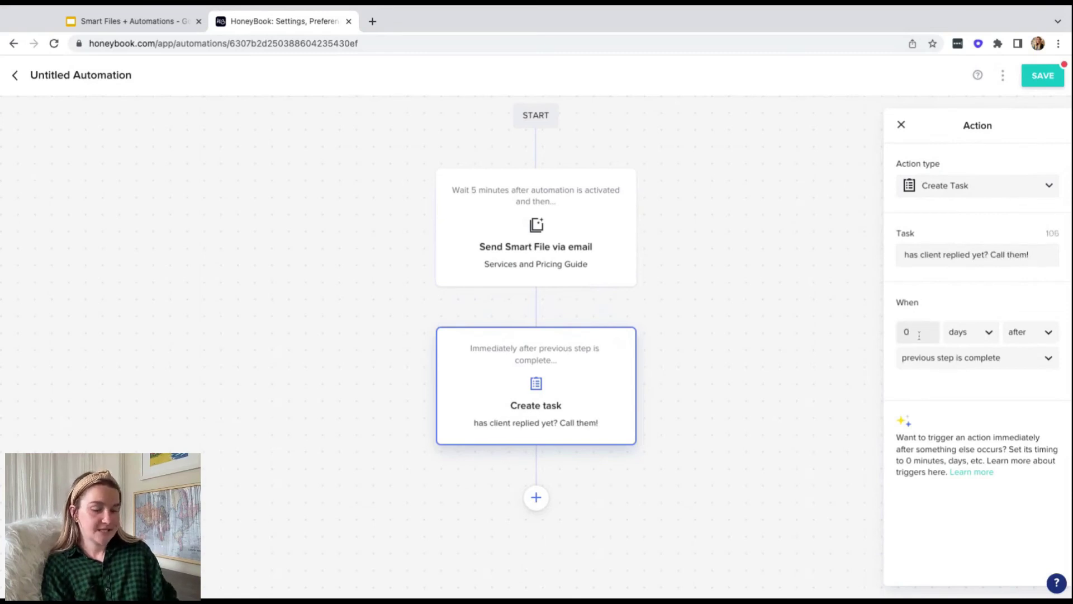
key("BackSpace")
type("3")
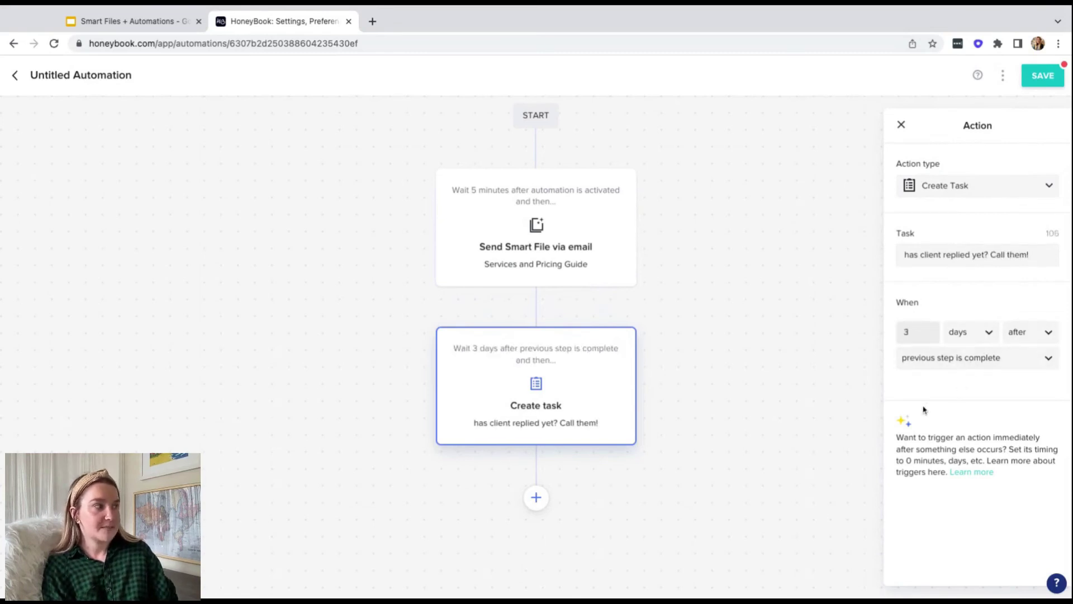
left_click(1041, 81)
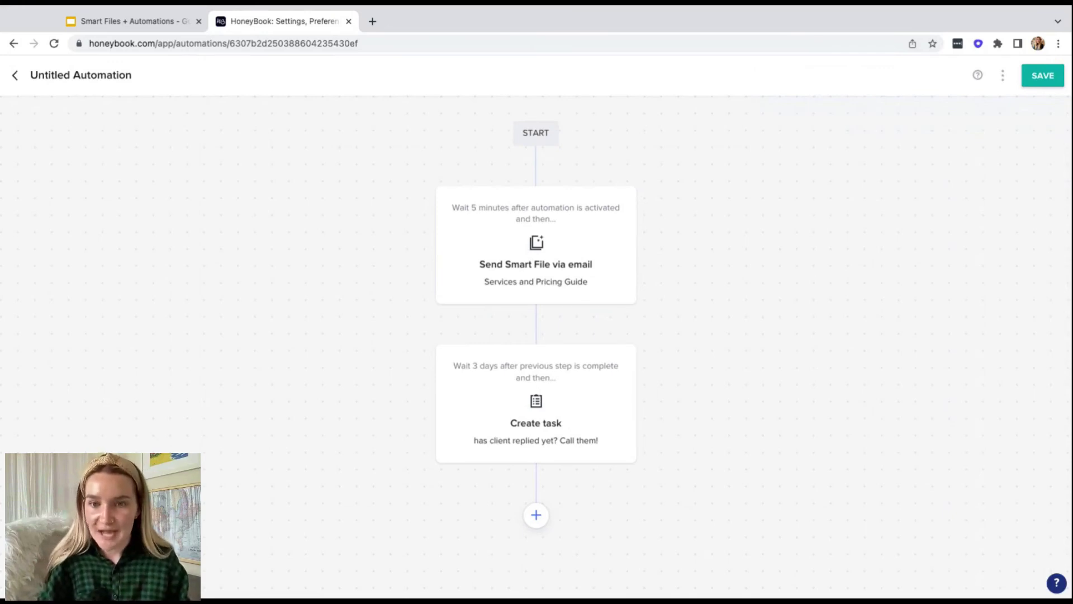
Change the second action's type from Create Task to Send Email.
left_click(539, 414)
left_click(949, 192)
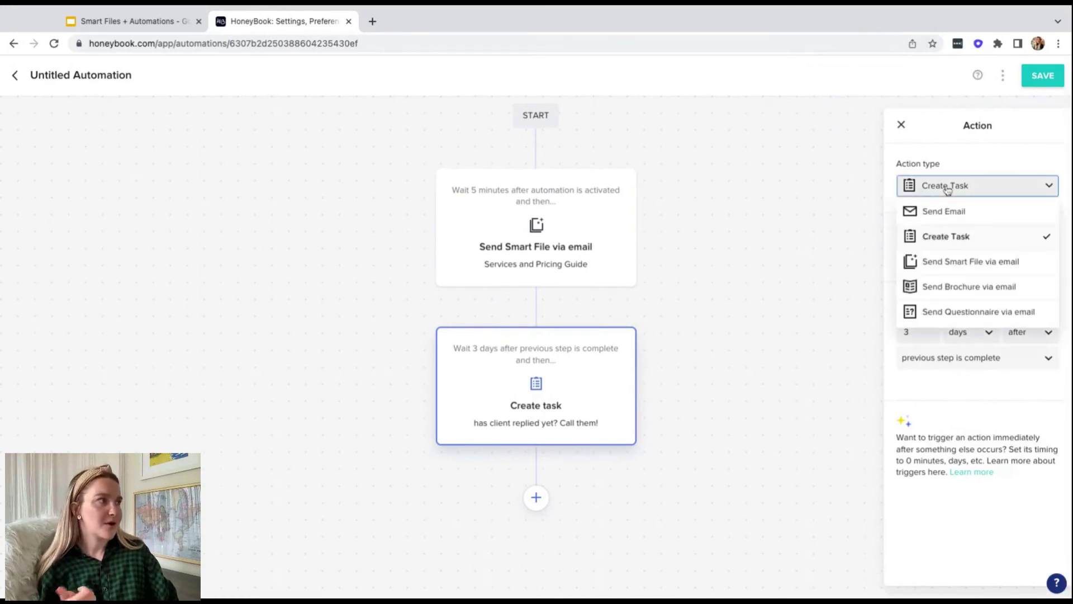
left_click(957, 217)
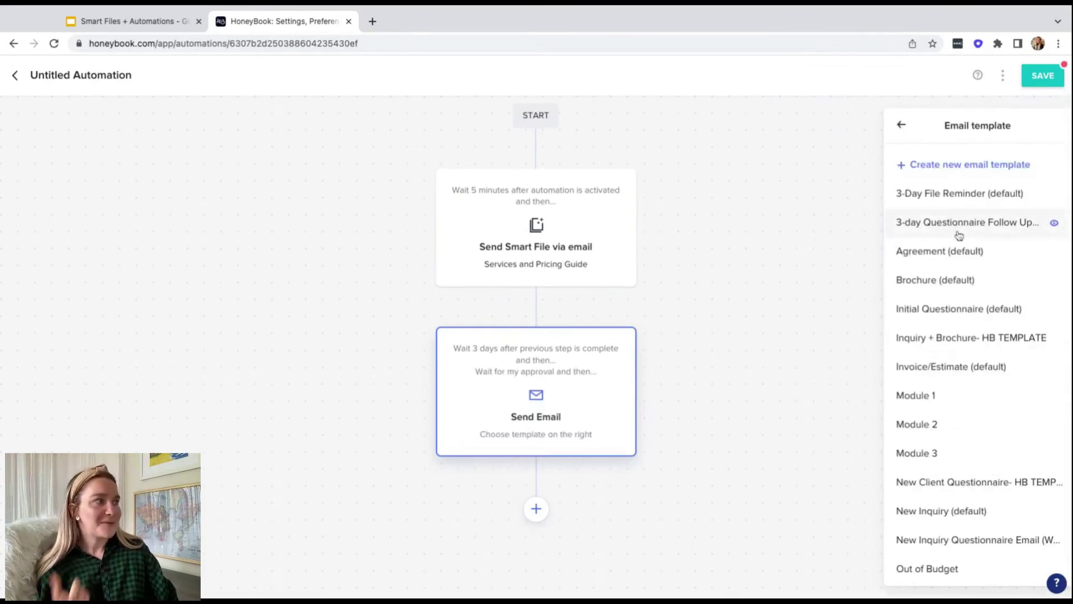
Create an email template for this action with subject "following up!" and message "checking in!", saving it under the name "following up!".
left_click(951, 168)
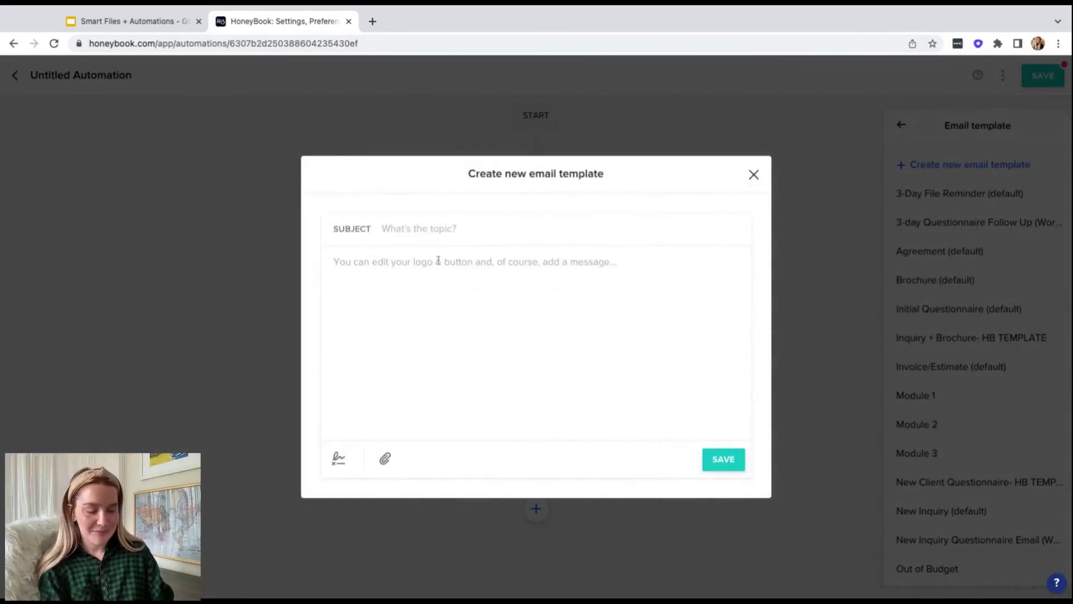
type("following up!")
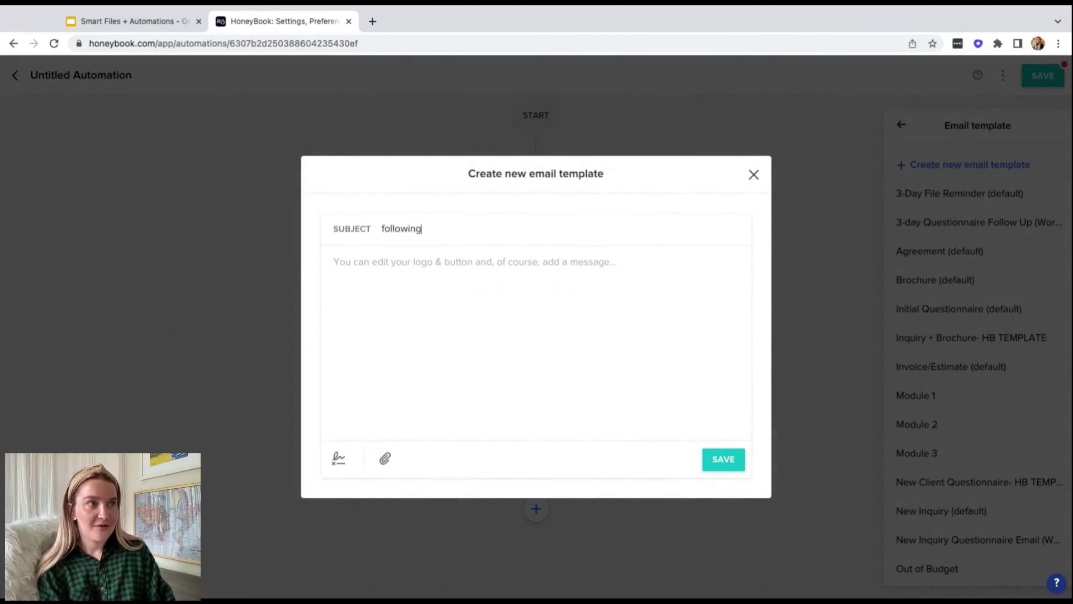
left_click(427, 274)
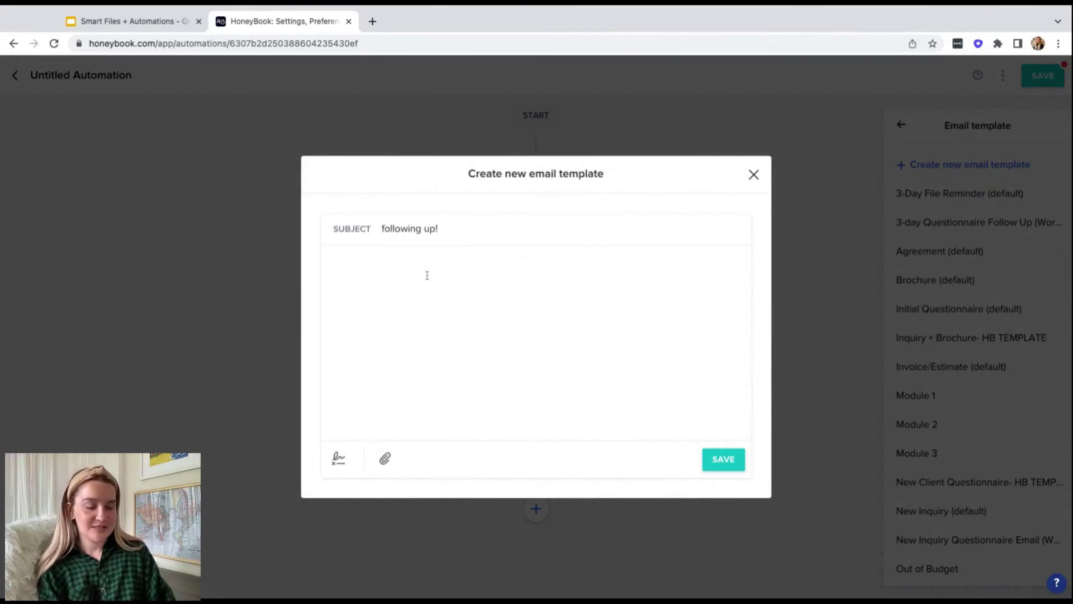
type("checking in!")
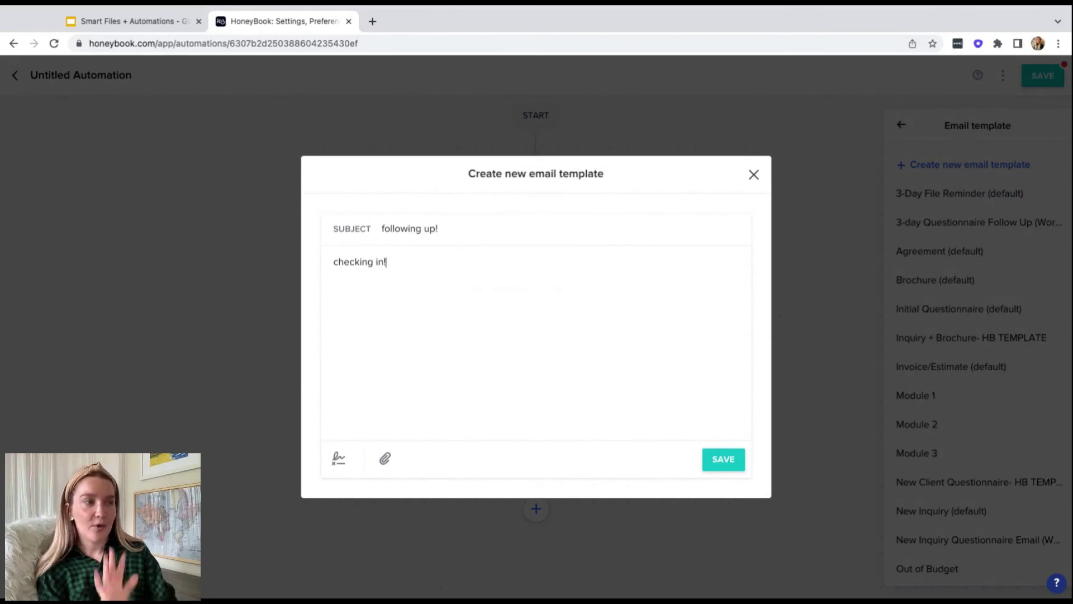
left_click(726, 460)
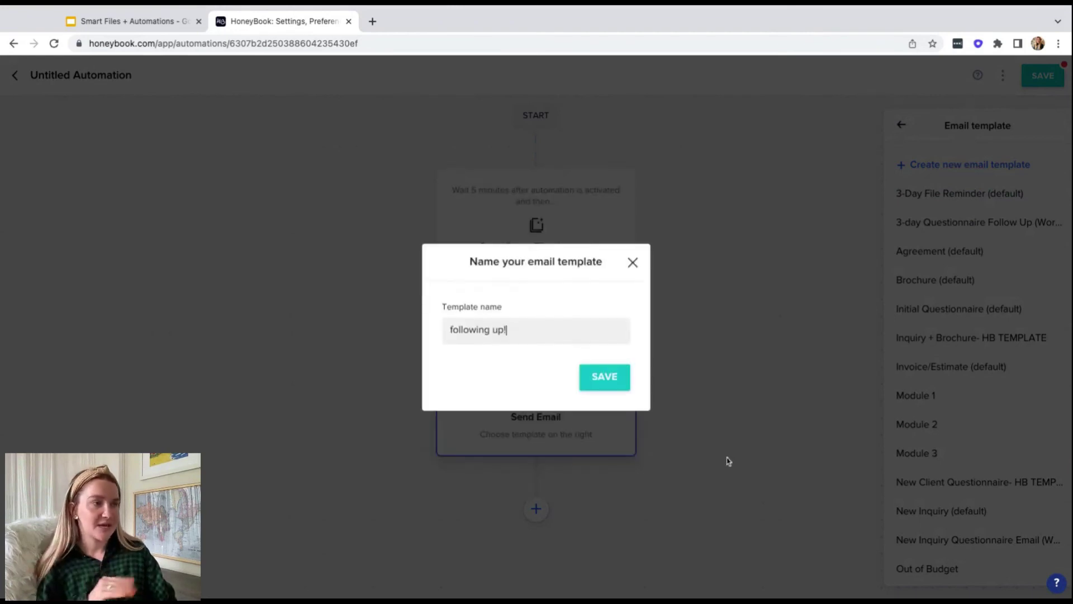
left_click(609, 379)
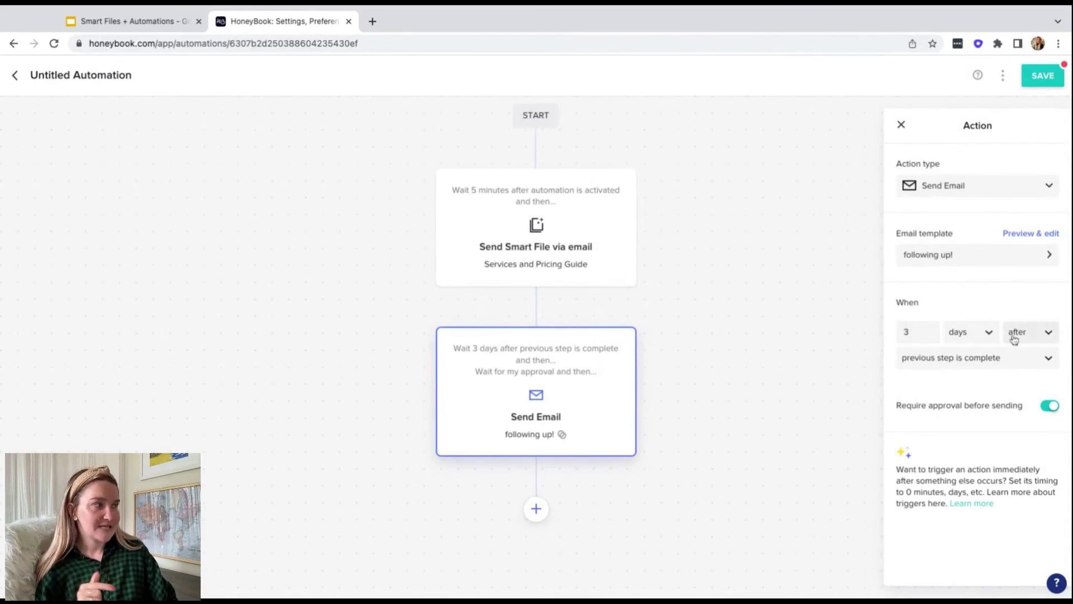
Switch the follow-up email's approval requirement off and back on.
left_click_drag(897, 408, 1022, 408)
left_click(899, 411)
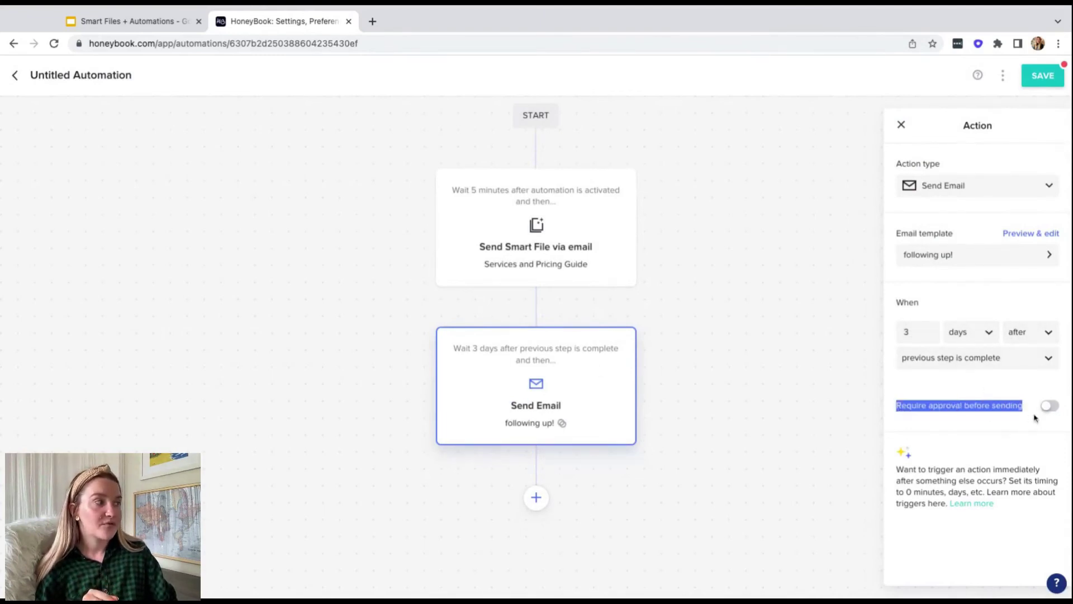
left_click(1050, 408)
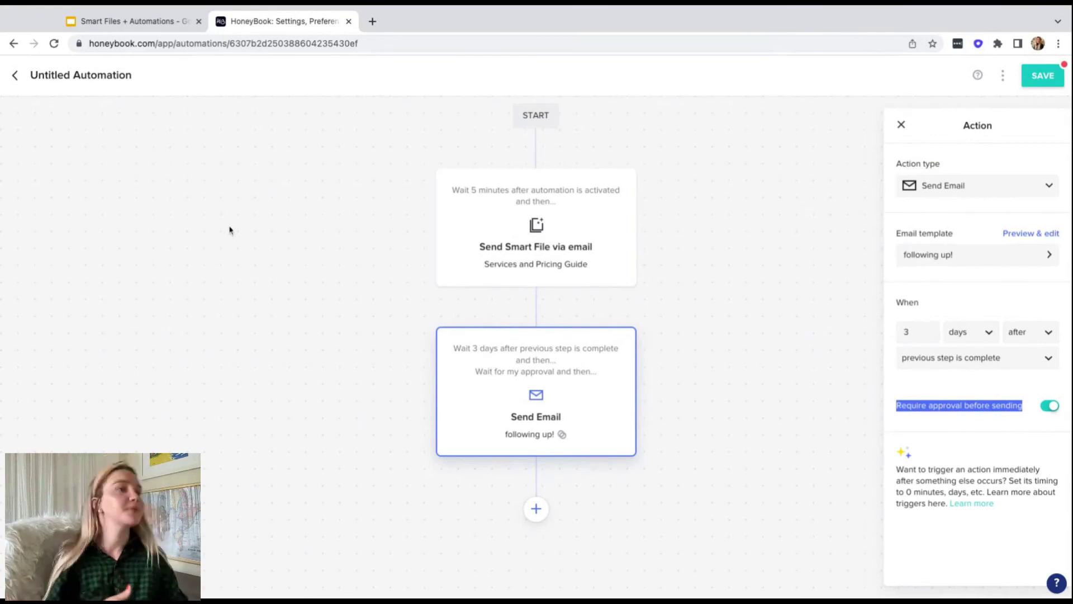
Exit the automation editor, saving the changes to the automation.
left_click(70, 78)
left_click(15, 76)
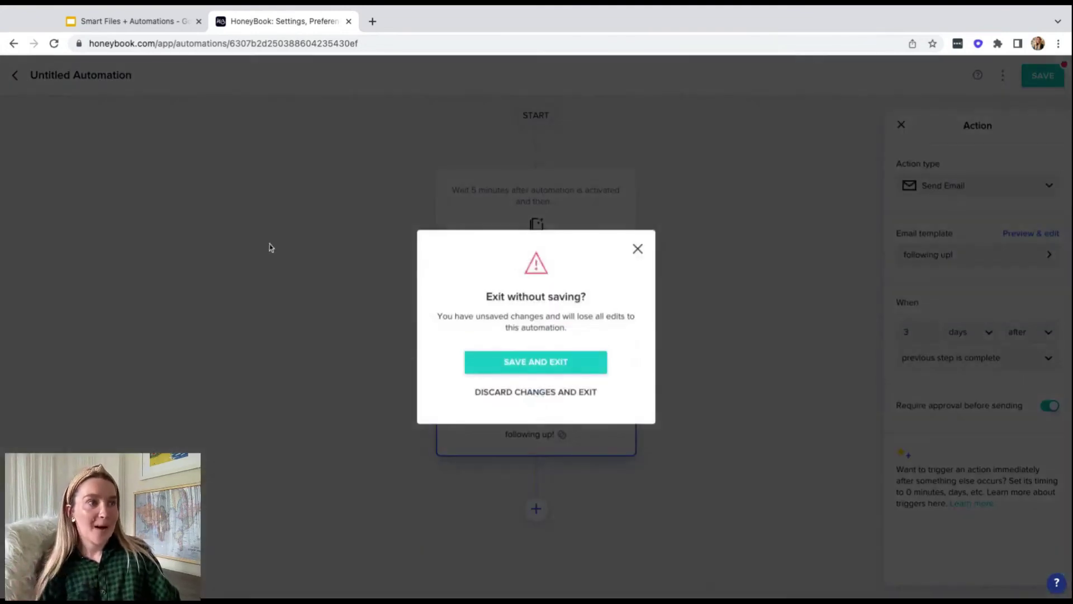
left_click(565, 368)
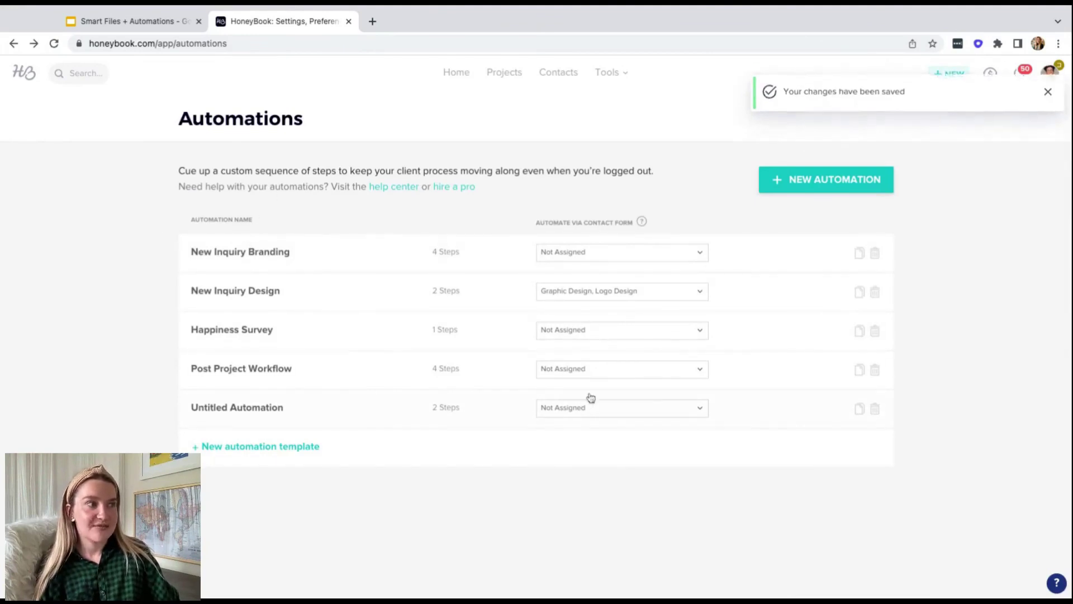
Set the untitled automation to trigger from the contact form for the Web Design Gold and Web Design Silver project types.
left_click_drag(537, 225, 643, 231)
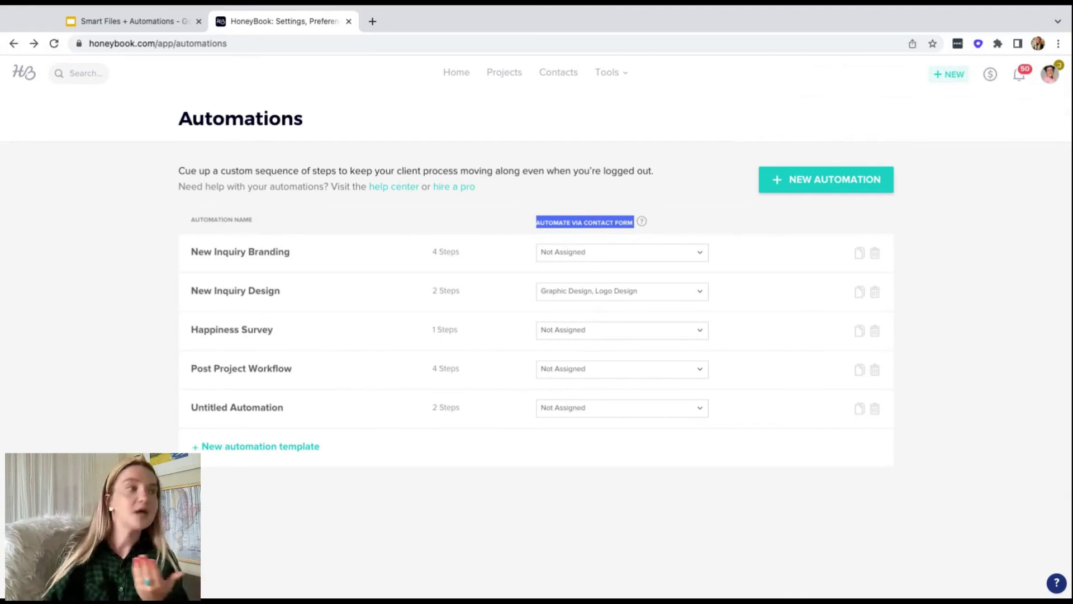
left_click(581, 419)
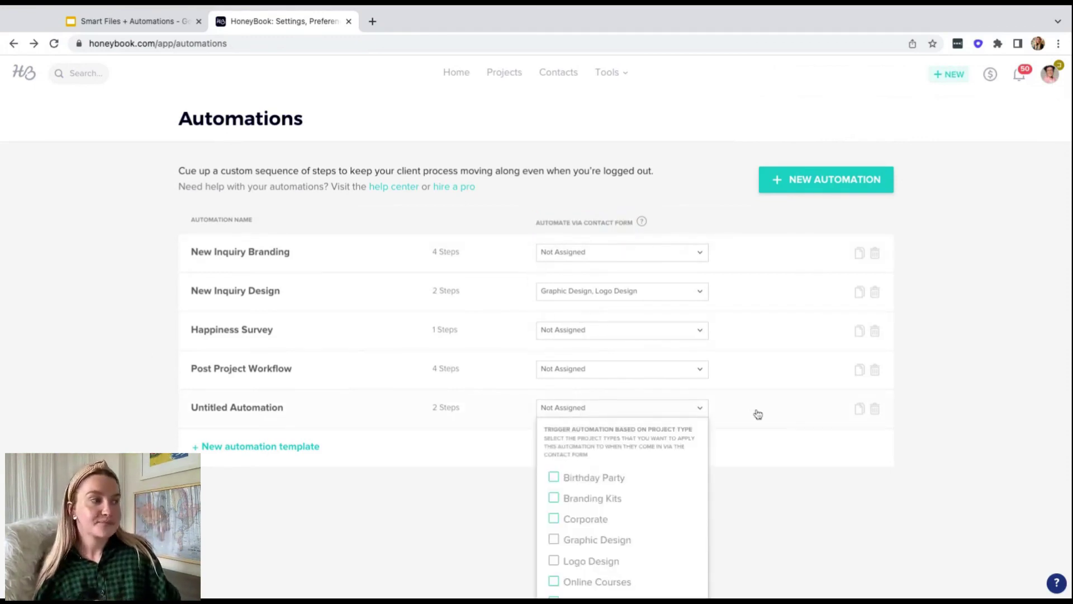
scroll(760, 415, "down", 3)
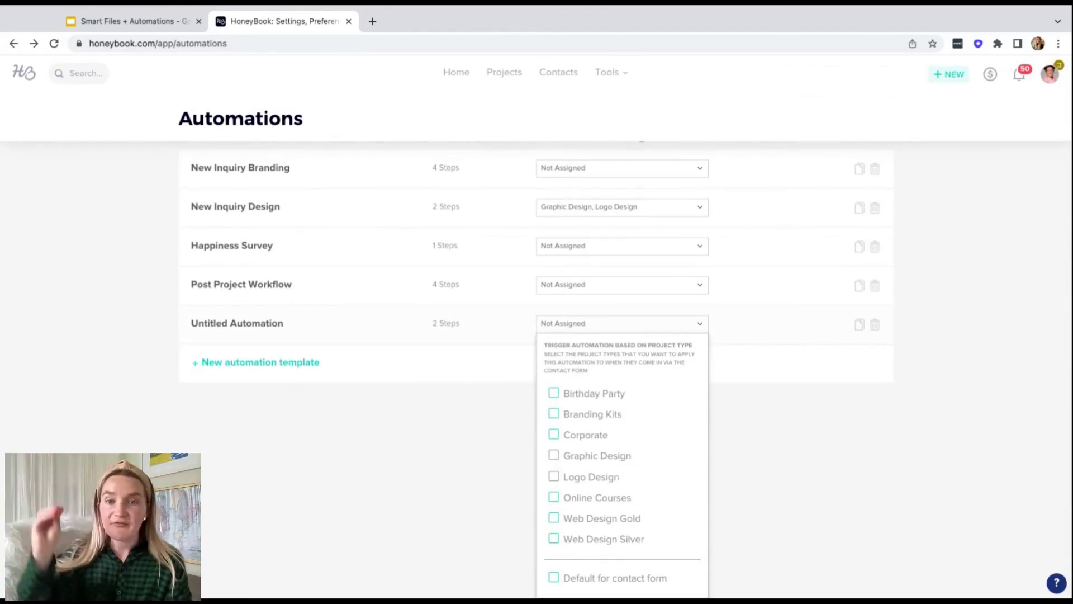
left_click(554, 497)
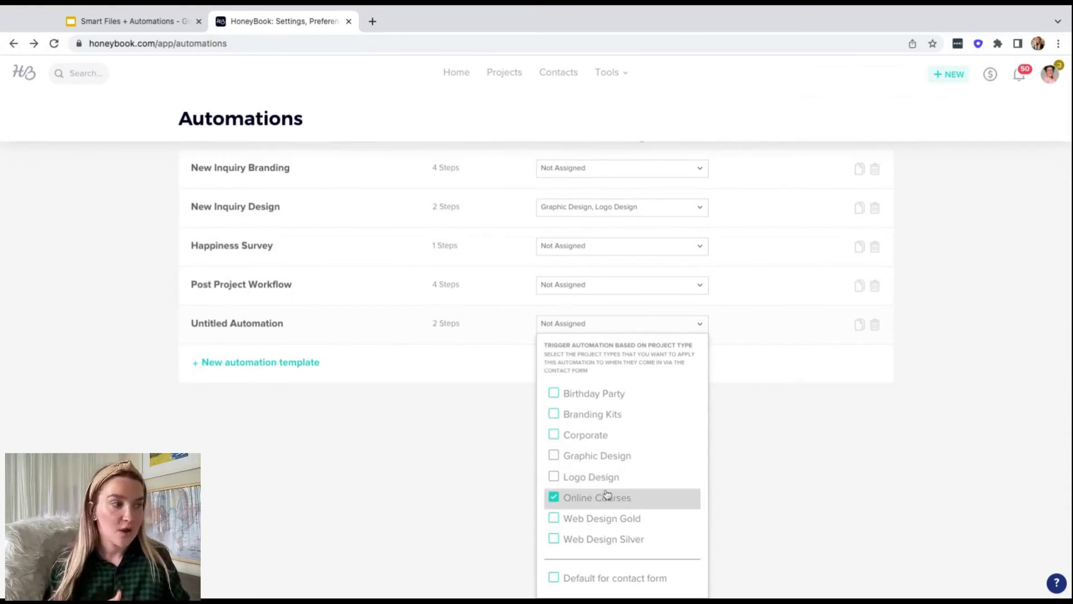
left_click(555, 519)
left_click(554, 498)
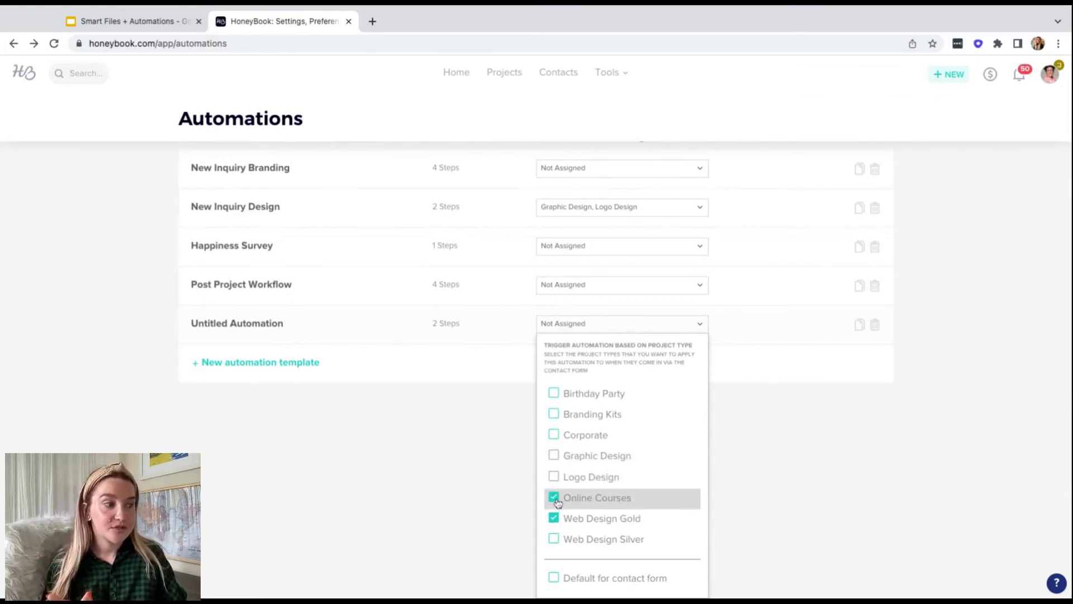
left_click(554, 540)
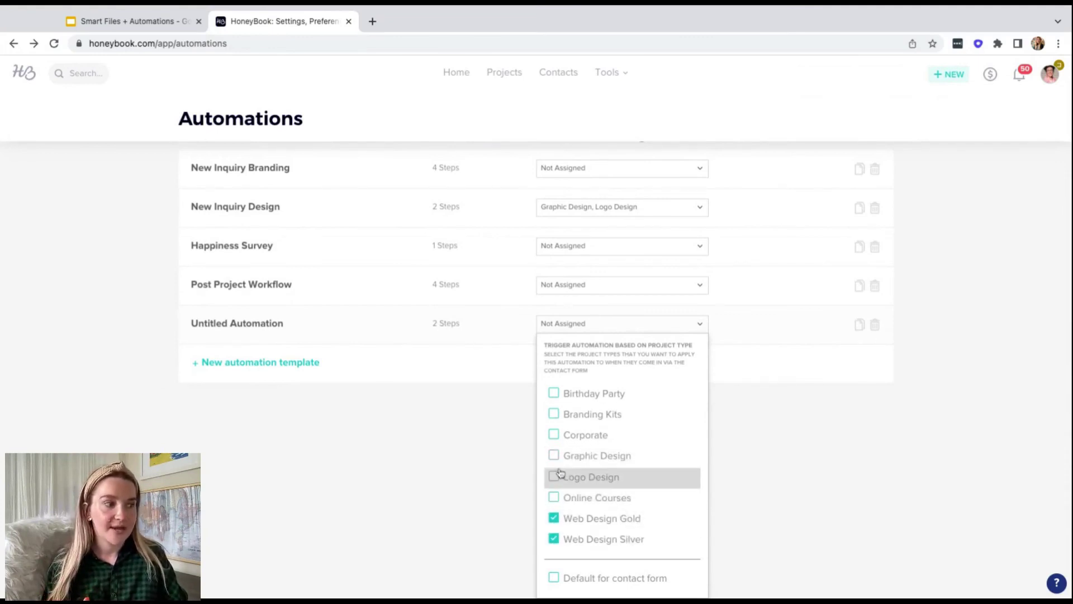
Add the Corporate, Branding Kits and Birthday Party project types to the untitled automation's contact form trigger.
left_click(554, 434)
left_click(554, 414)
left_click(554, 393)
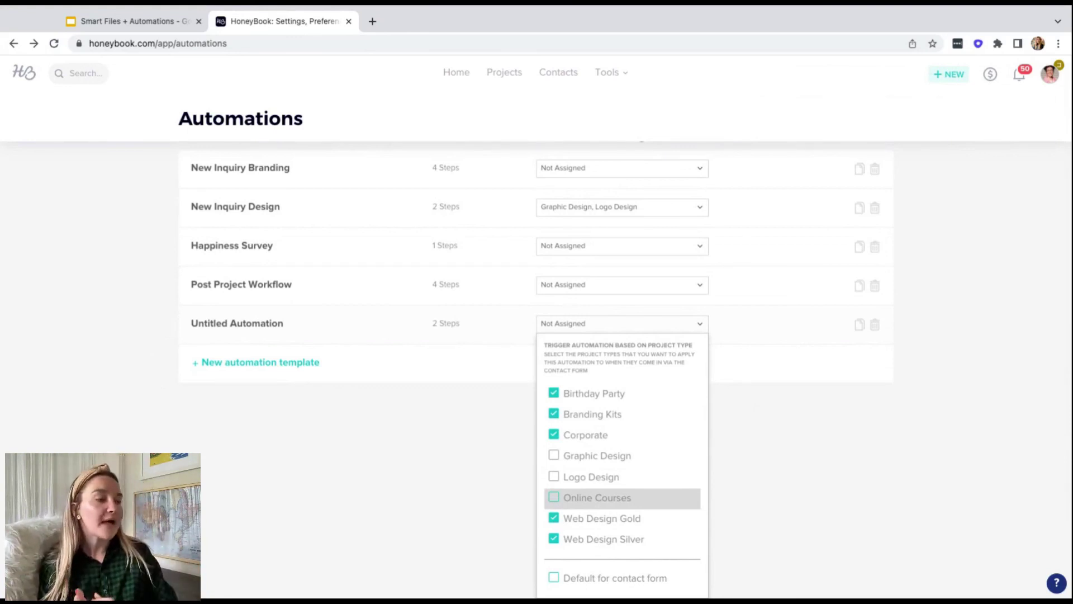
Clear Birthday Party, Branding Kits, Corporate, Web Design Gold and Web Design Silver from the untitled automation's contact form trigger.
left_click(552, 394)
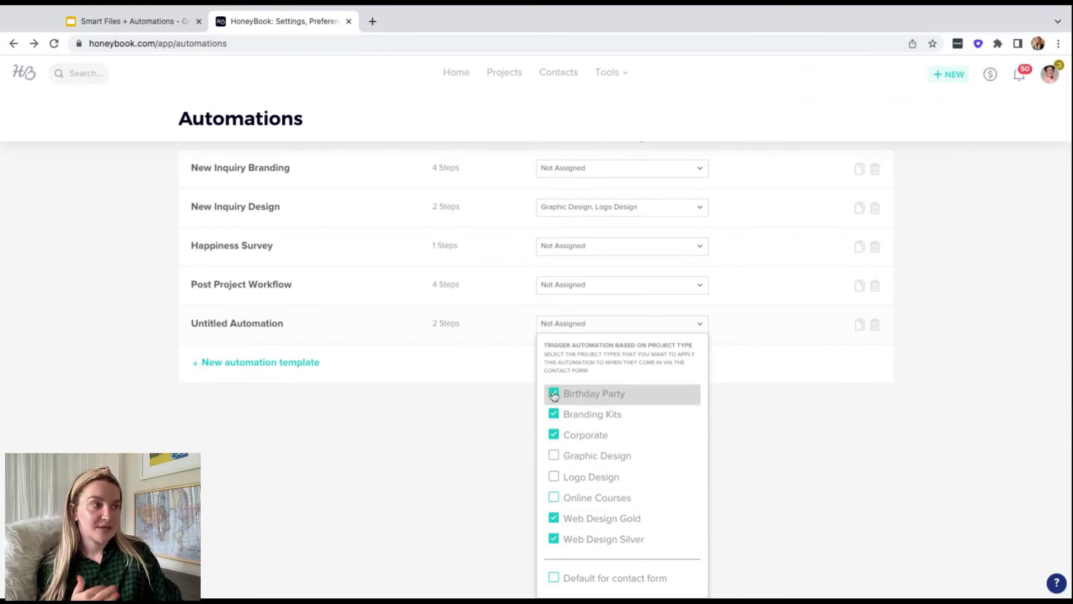
left_click(553, 414)
left_click(553, 435)
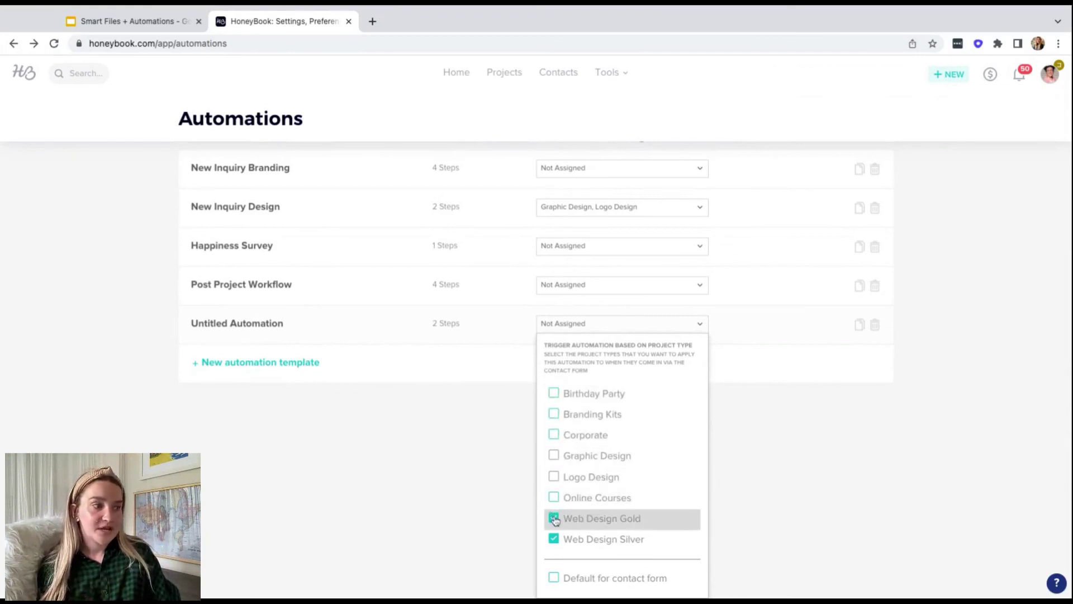
left_click(553, 518)
left_click(553, 539)
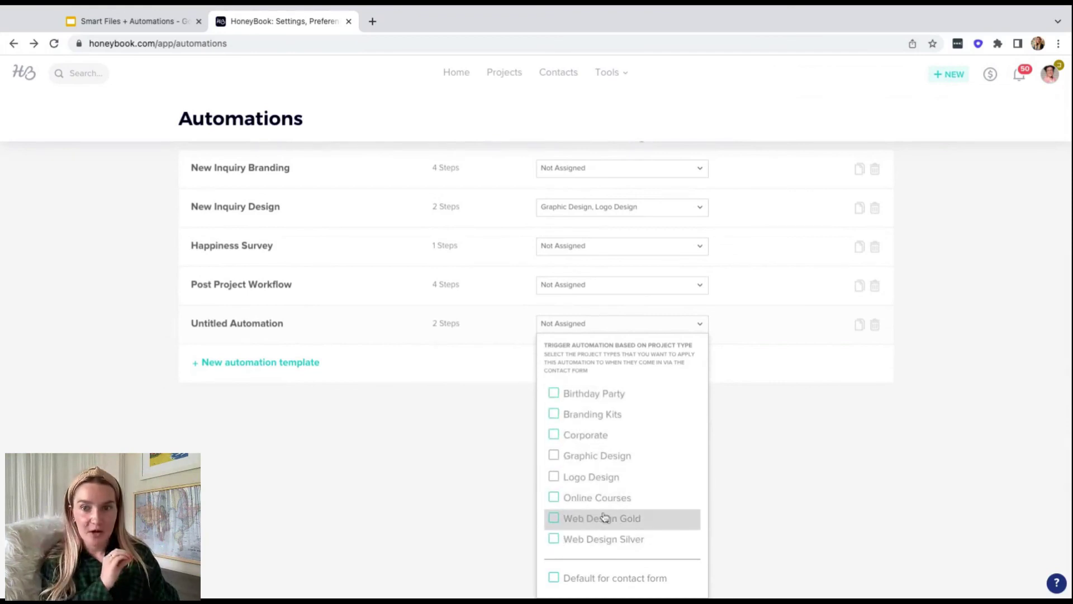
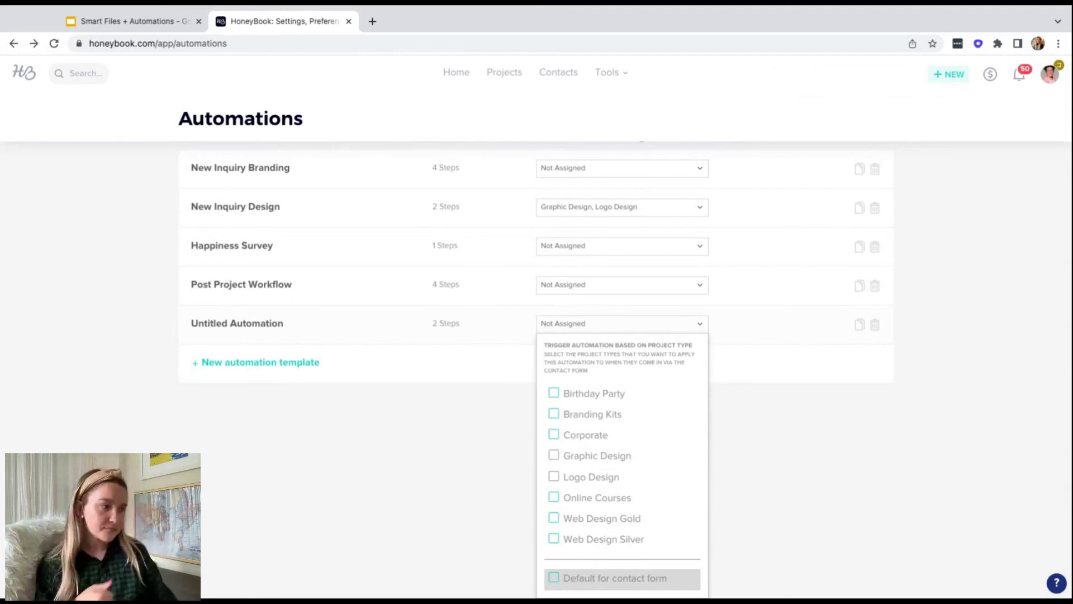
Switch the untitled automation's default for contact form option on and back off, and return to the automations list.
left_click(553, 578)
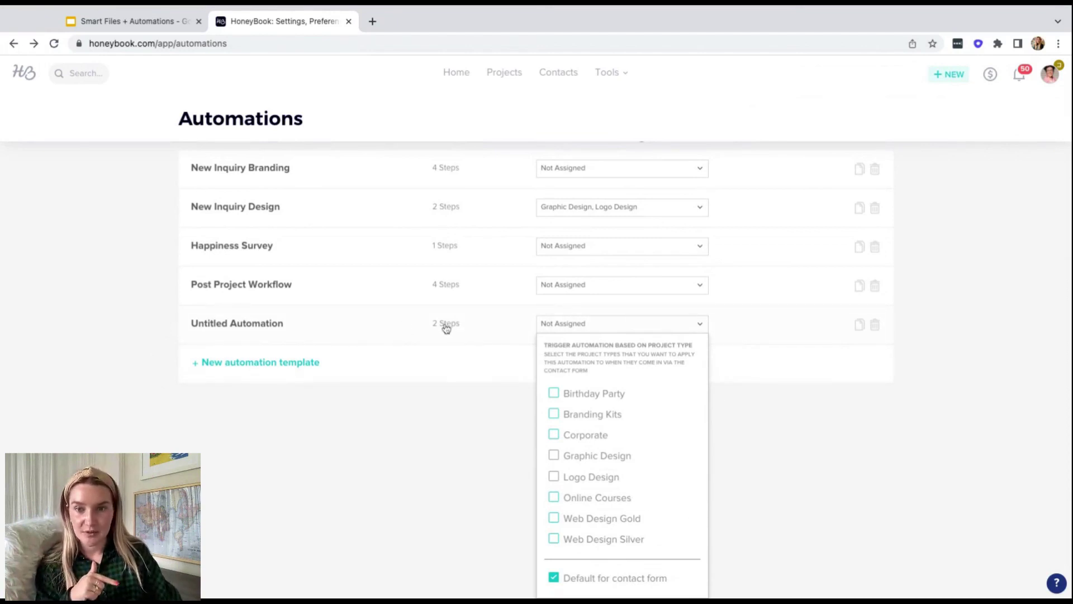
left_click(553, 579)
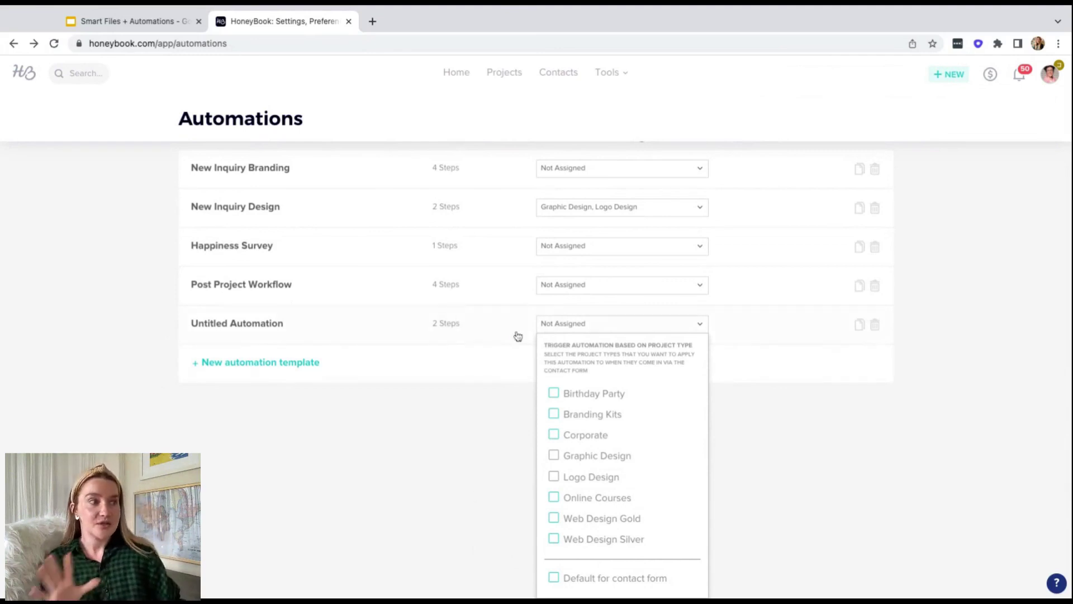
left_click(752, 341)
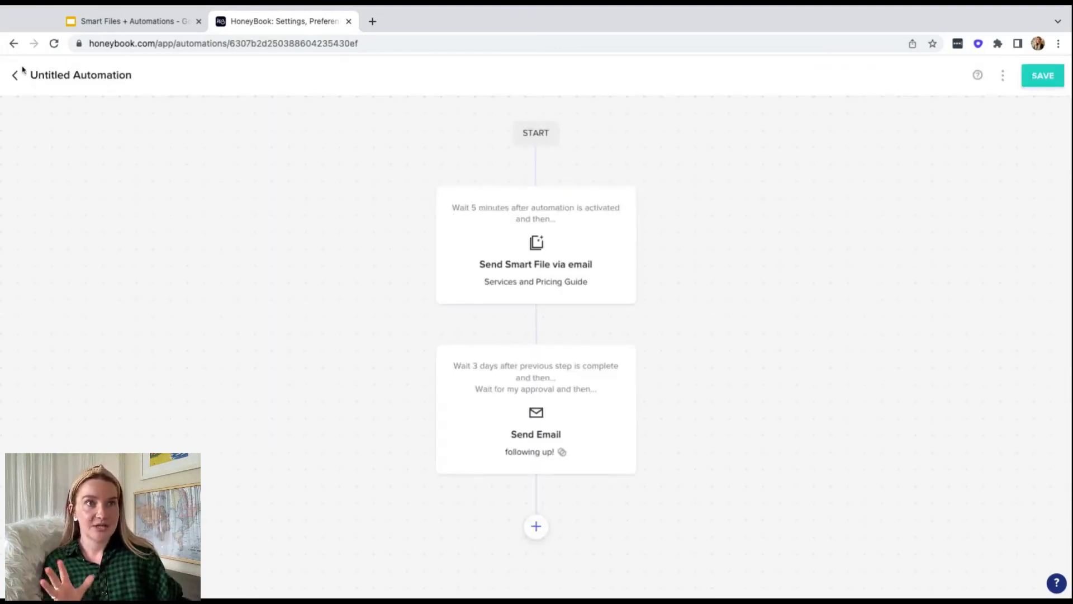
left_click(16, 73)
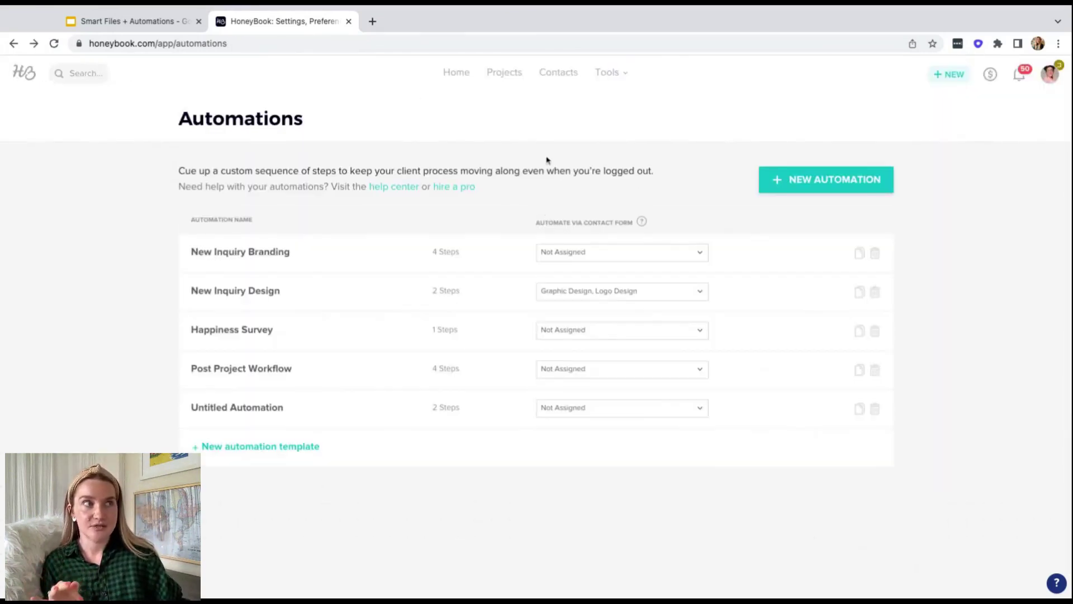
Open the Logo Design project from the Inquiry stage of the project pipeline.
left_click(503, 75)
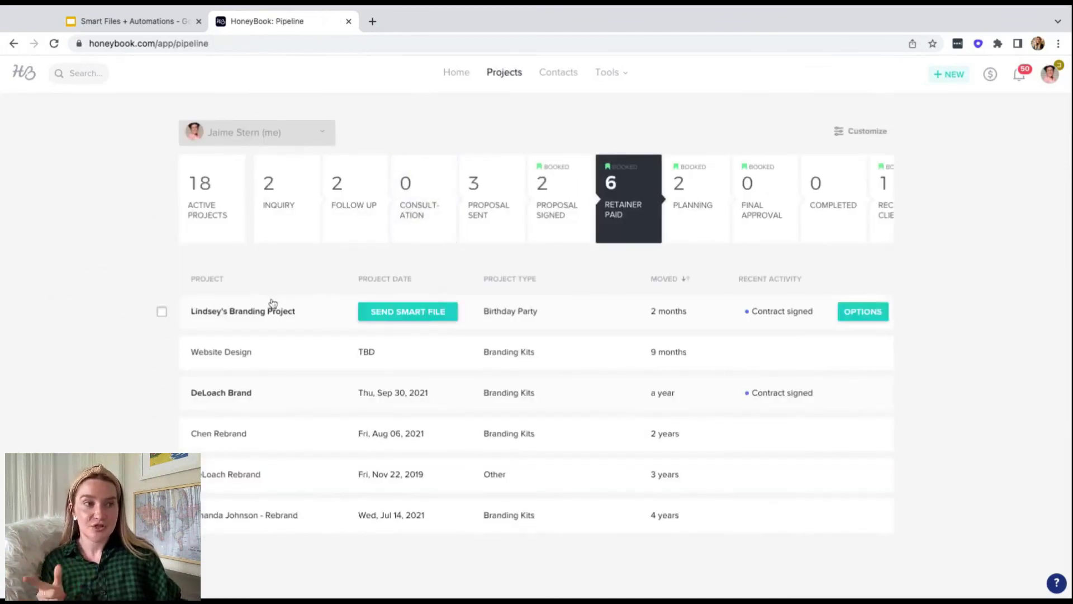
left_click(279, 207)
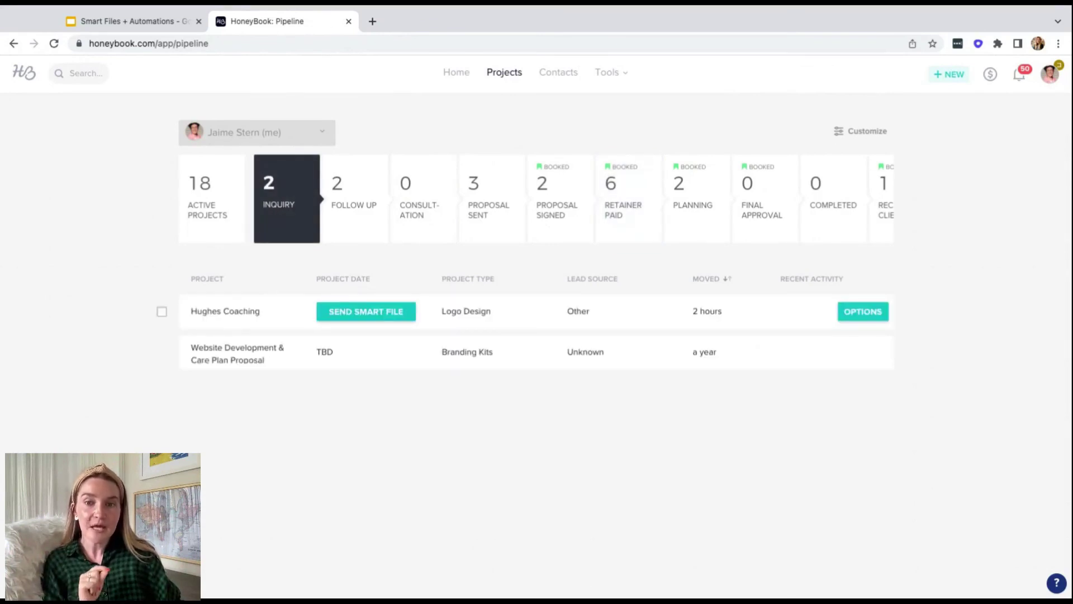
left_click(225, 310)
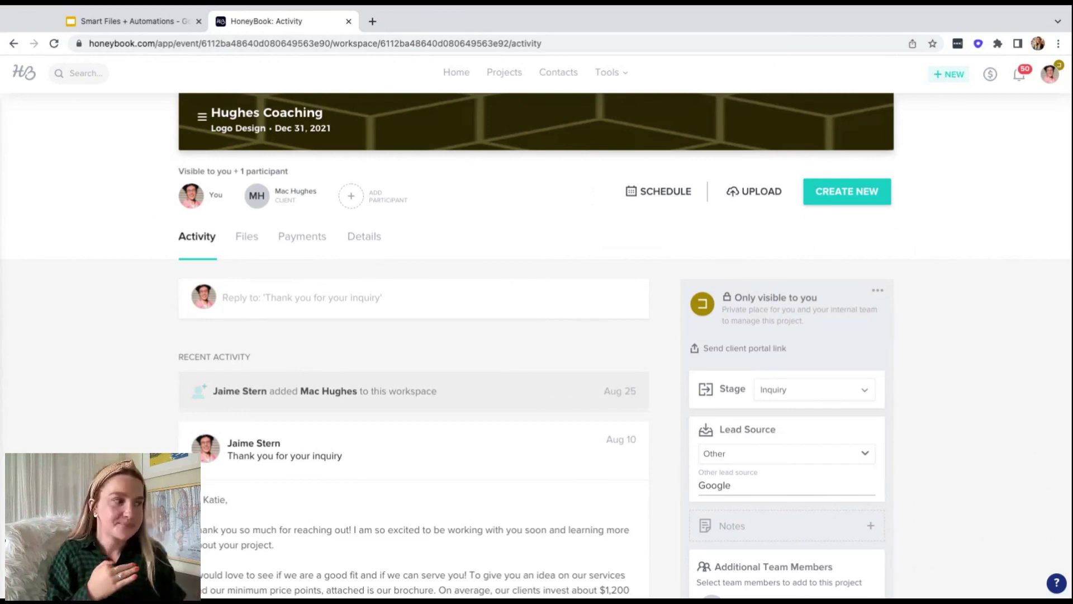
Start adding an automation to this project, bringing up the automation templates available for it.
scroll(584, 379, "down", 1)
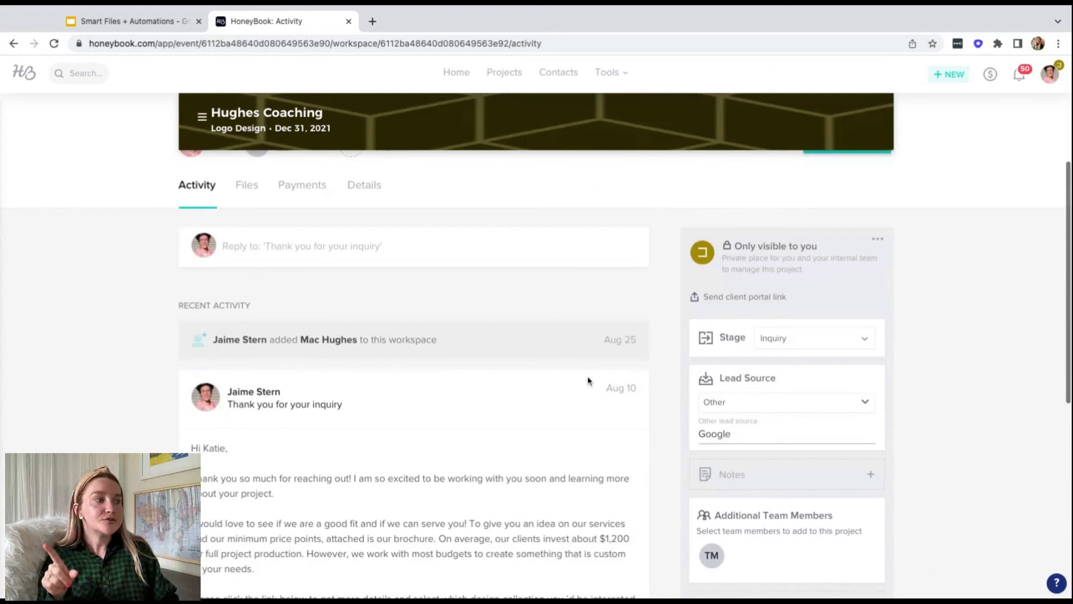
scroll(790, 403, "down", 5)
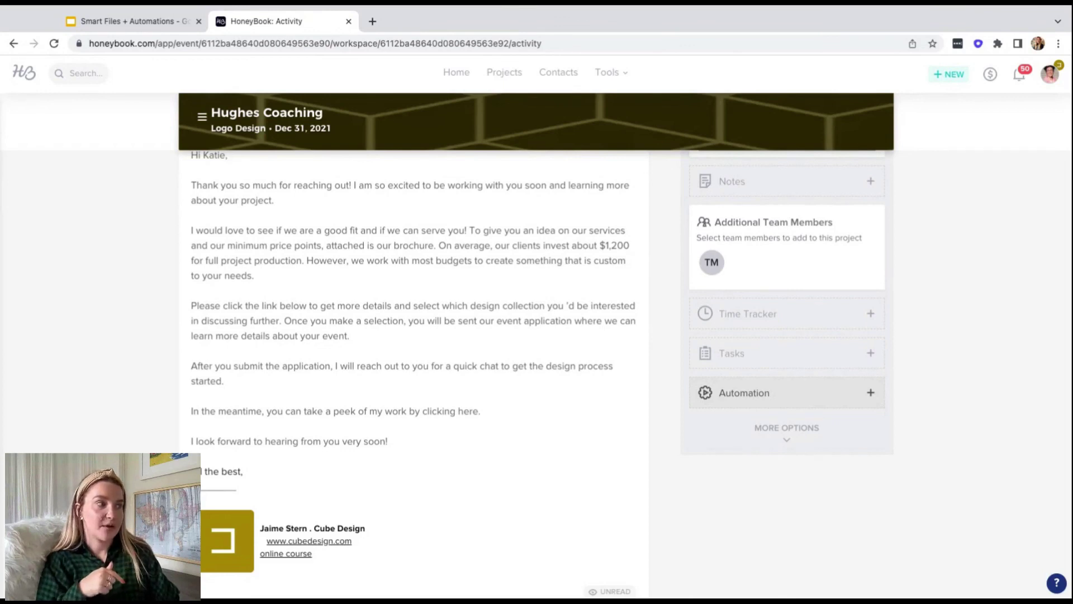
left_click(741, 392)
mouse_move(729, 231)
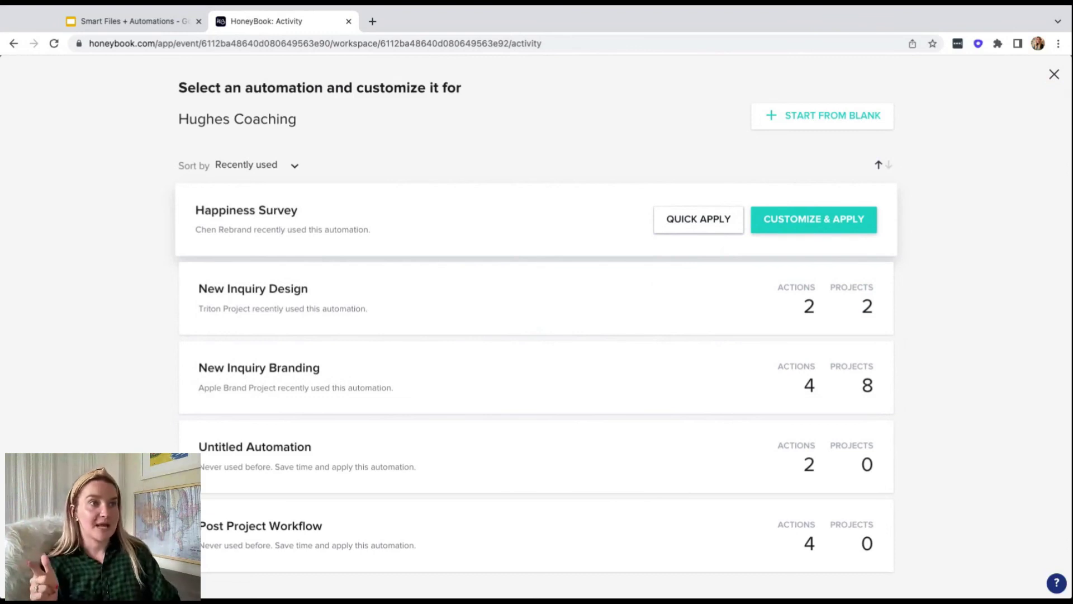
Choose to customize the Happiness Survey automation for this project and view the settings of its Send Email action.
left_click(809, 223)
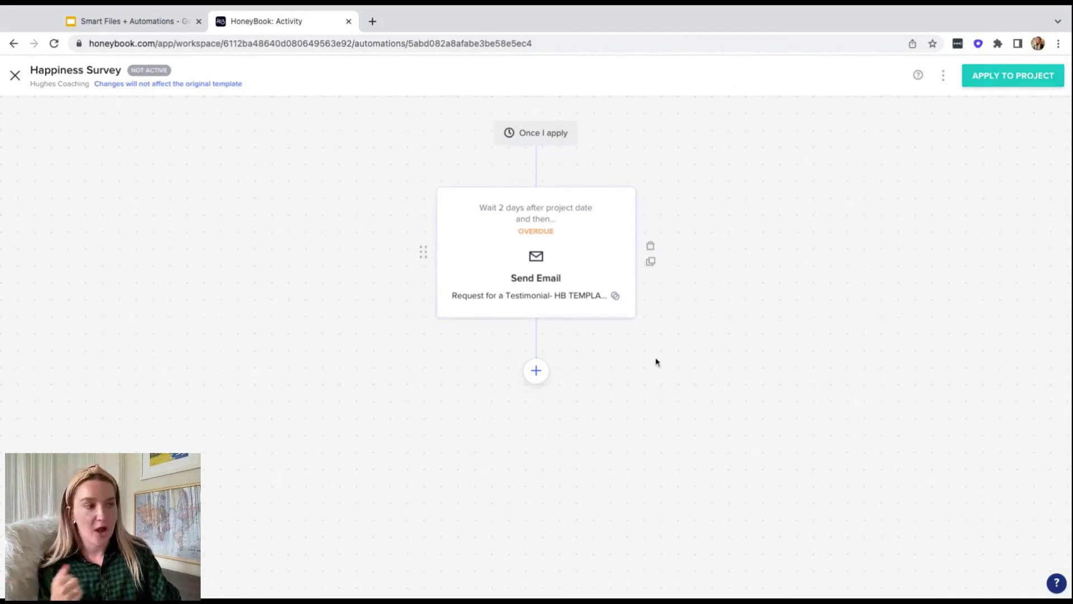
left_click(548, 268)
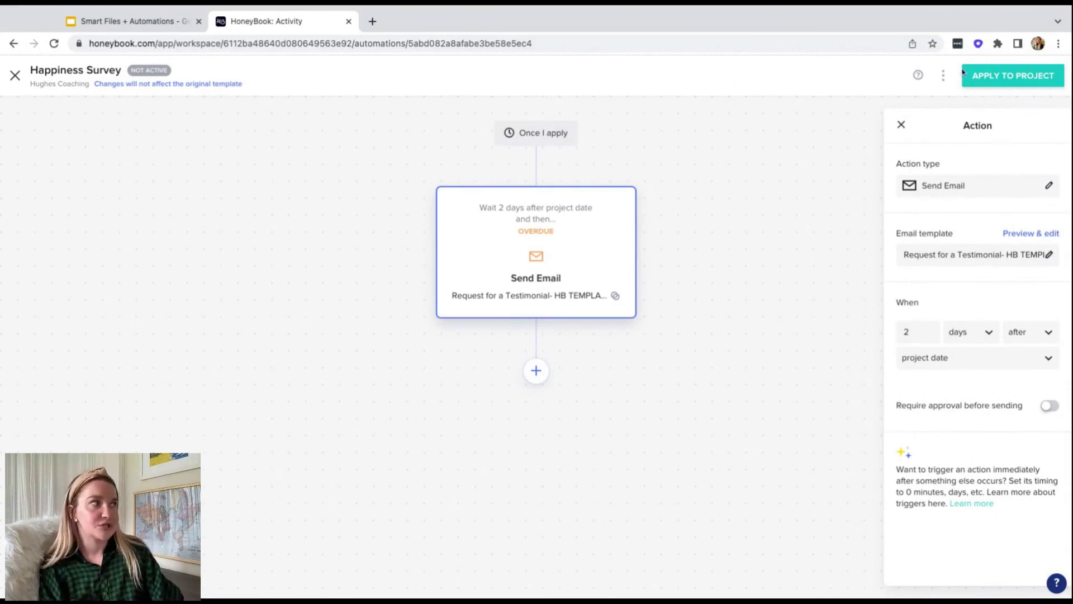
left_click(901, 125)
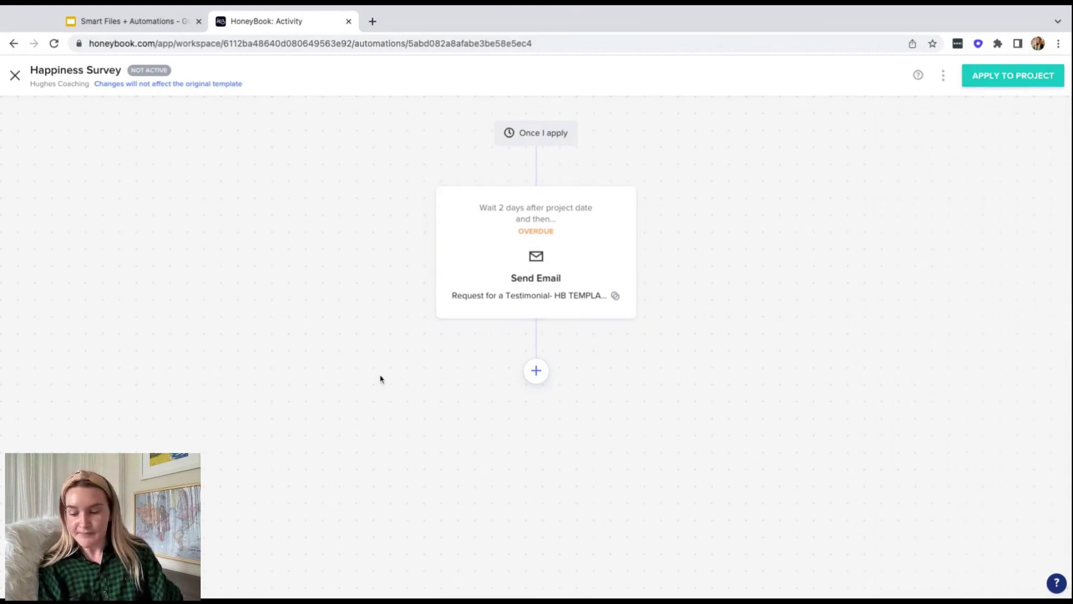